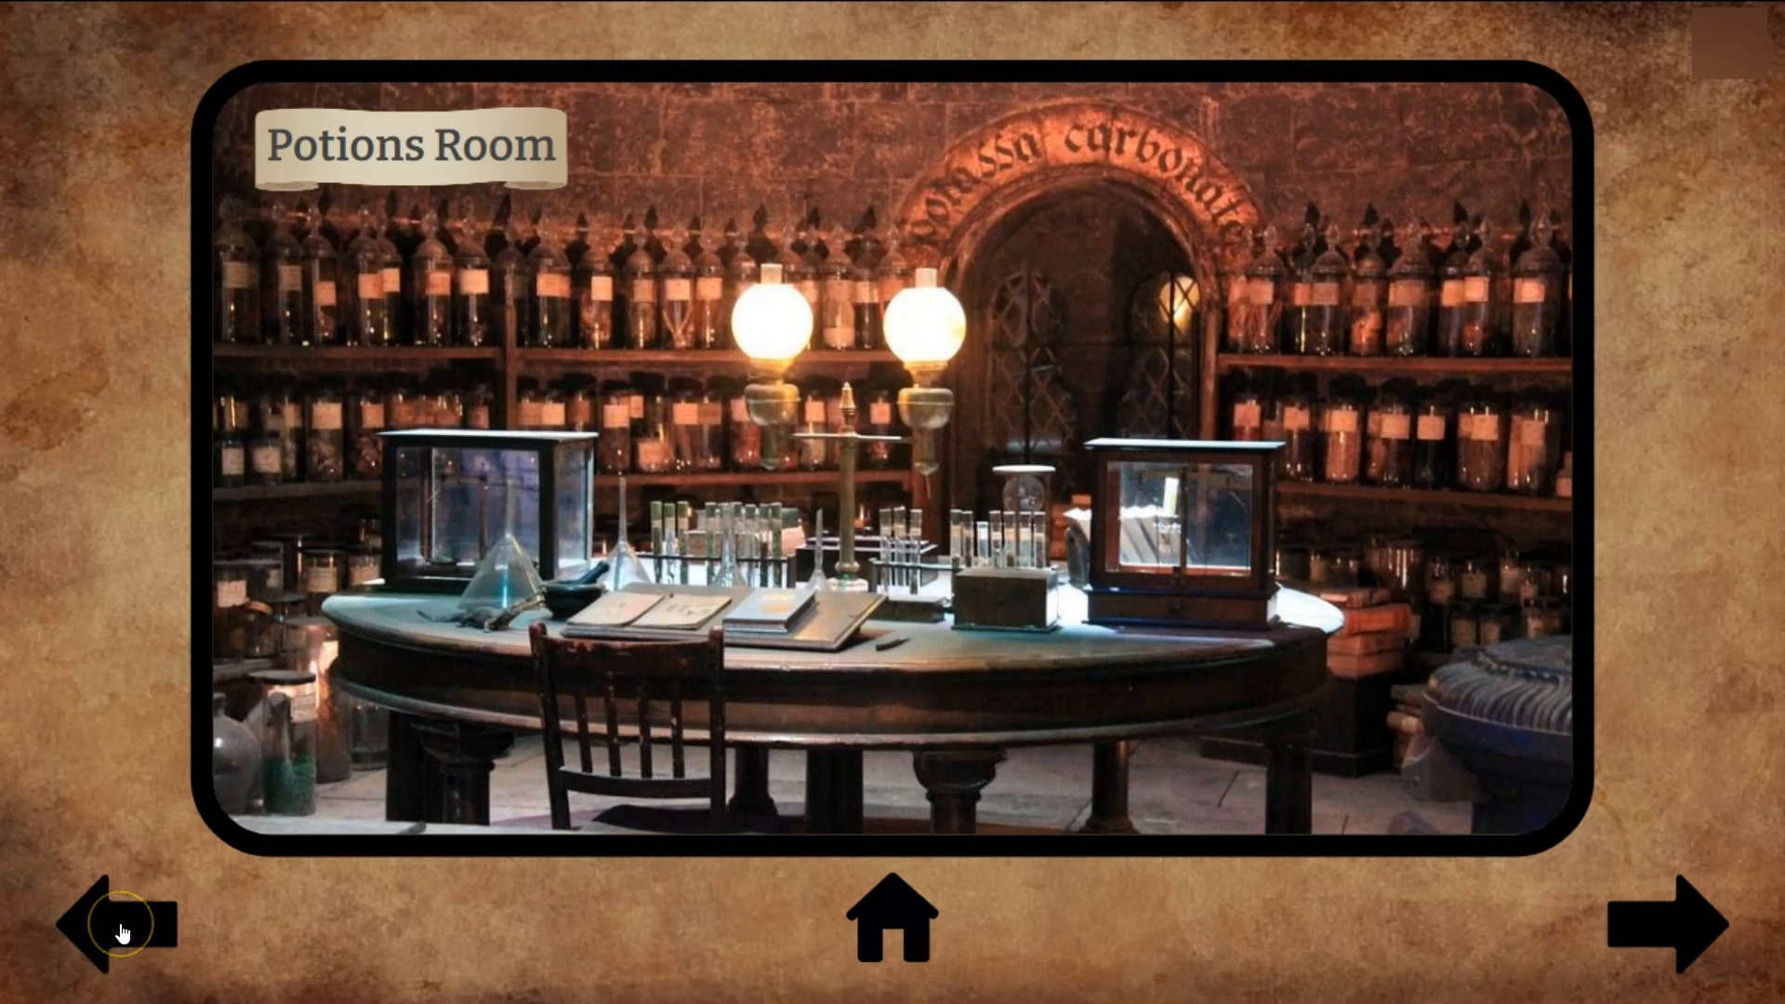
Test the back, forward and home links of the Hogwarts tour in the slideshow and return to editing.
left_click(121, 930)
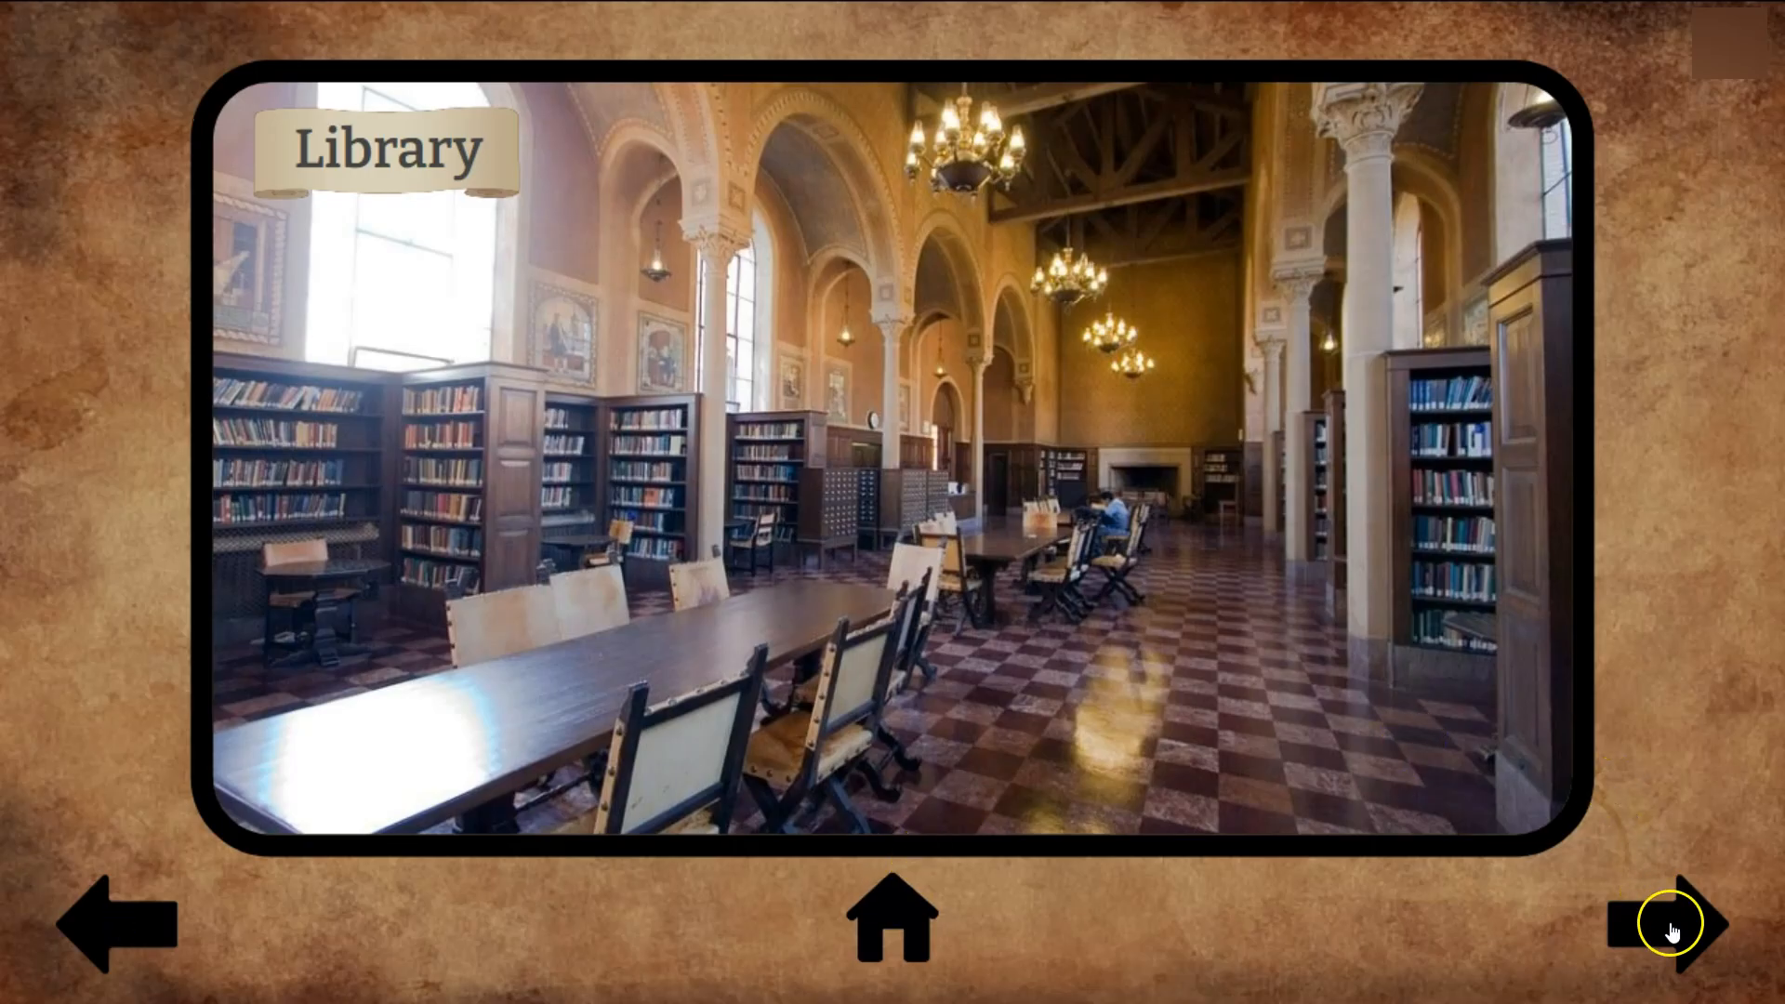
left_click(1669, 927)
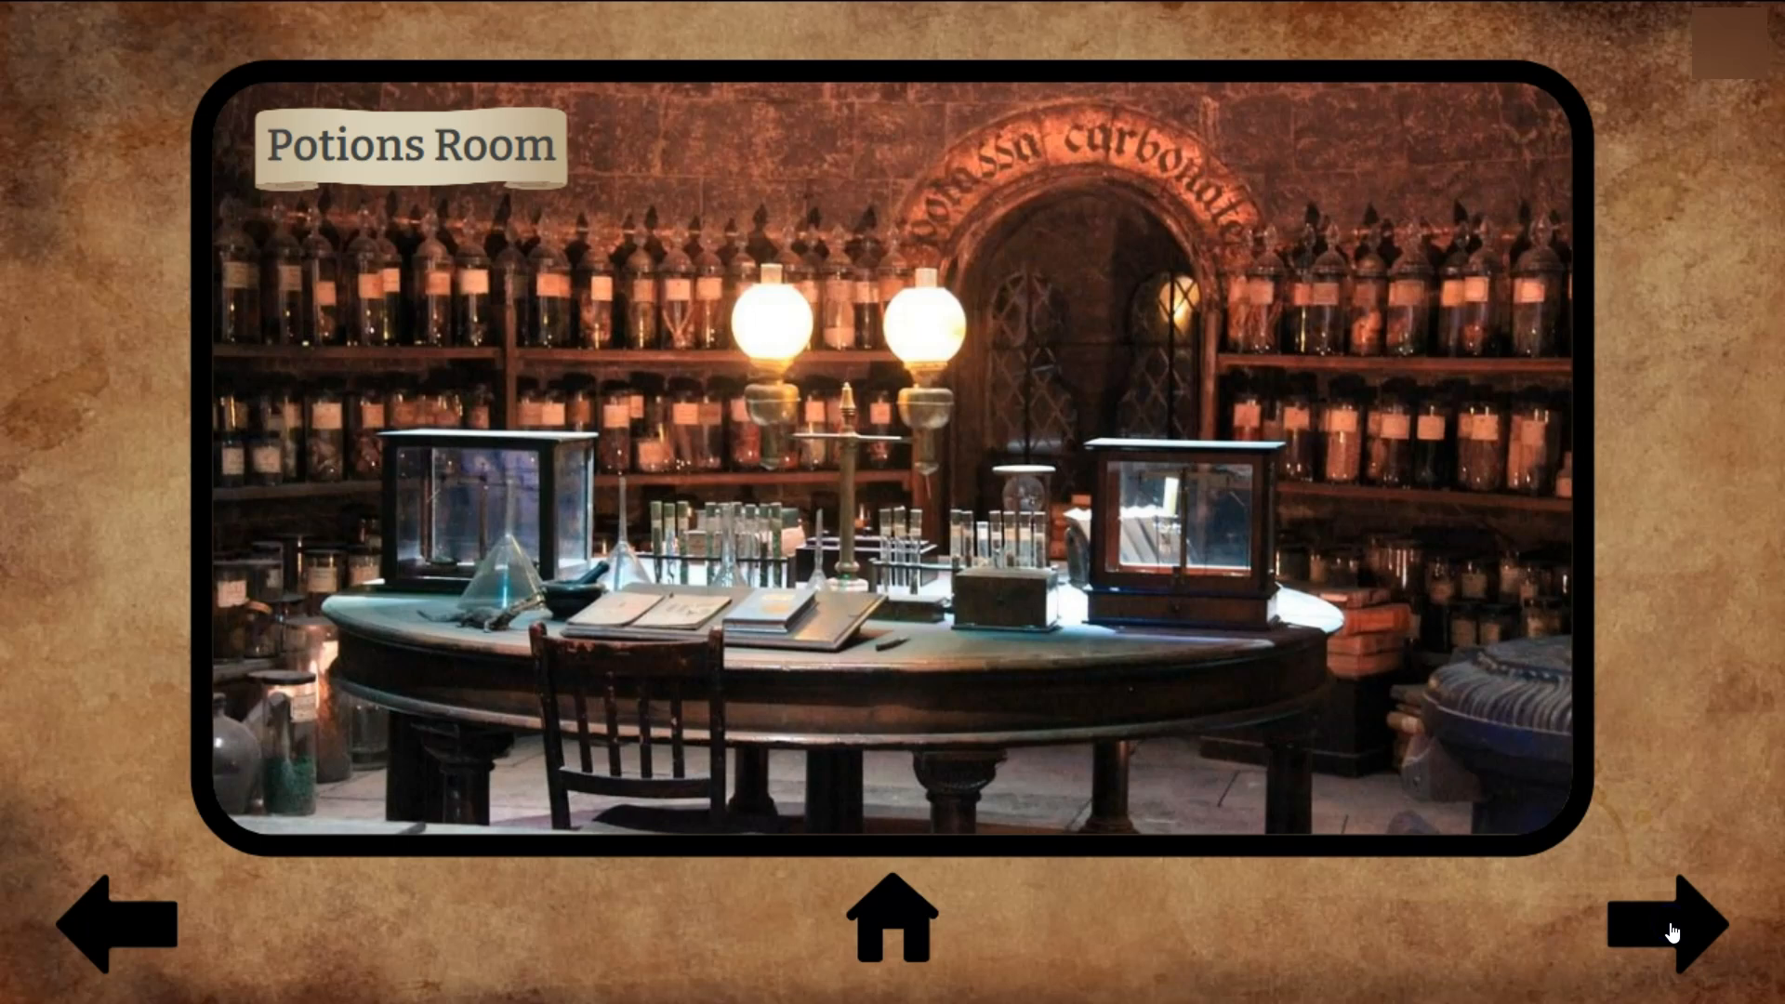
left_click(1671, 930)
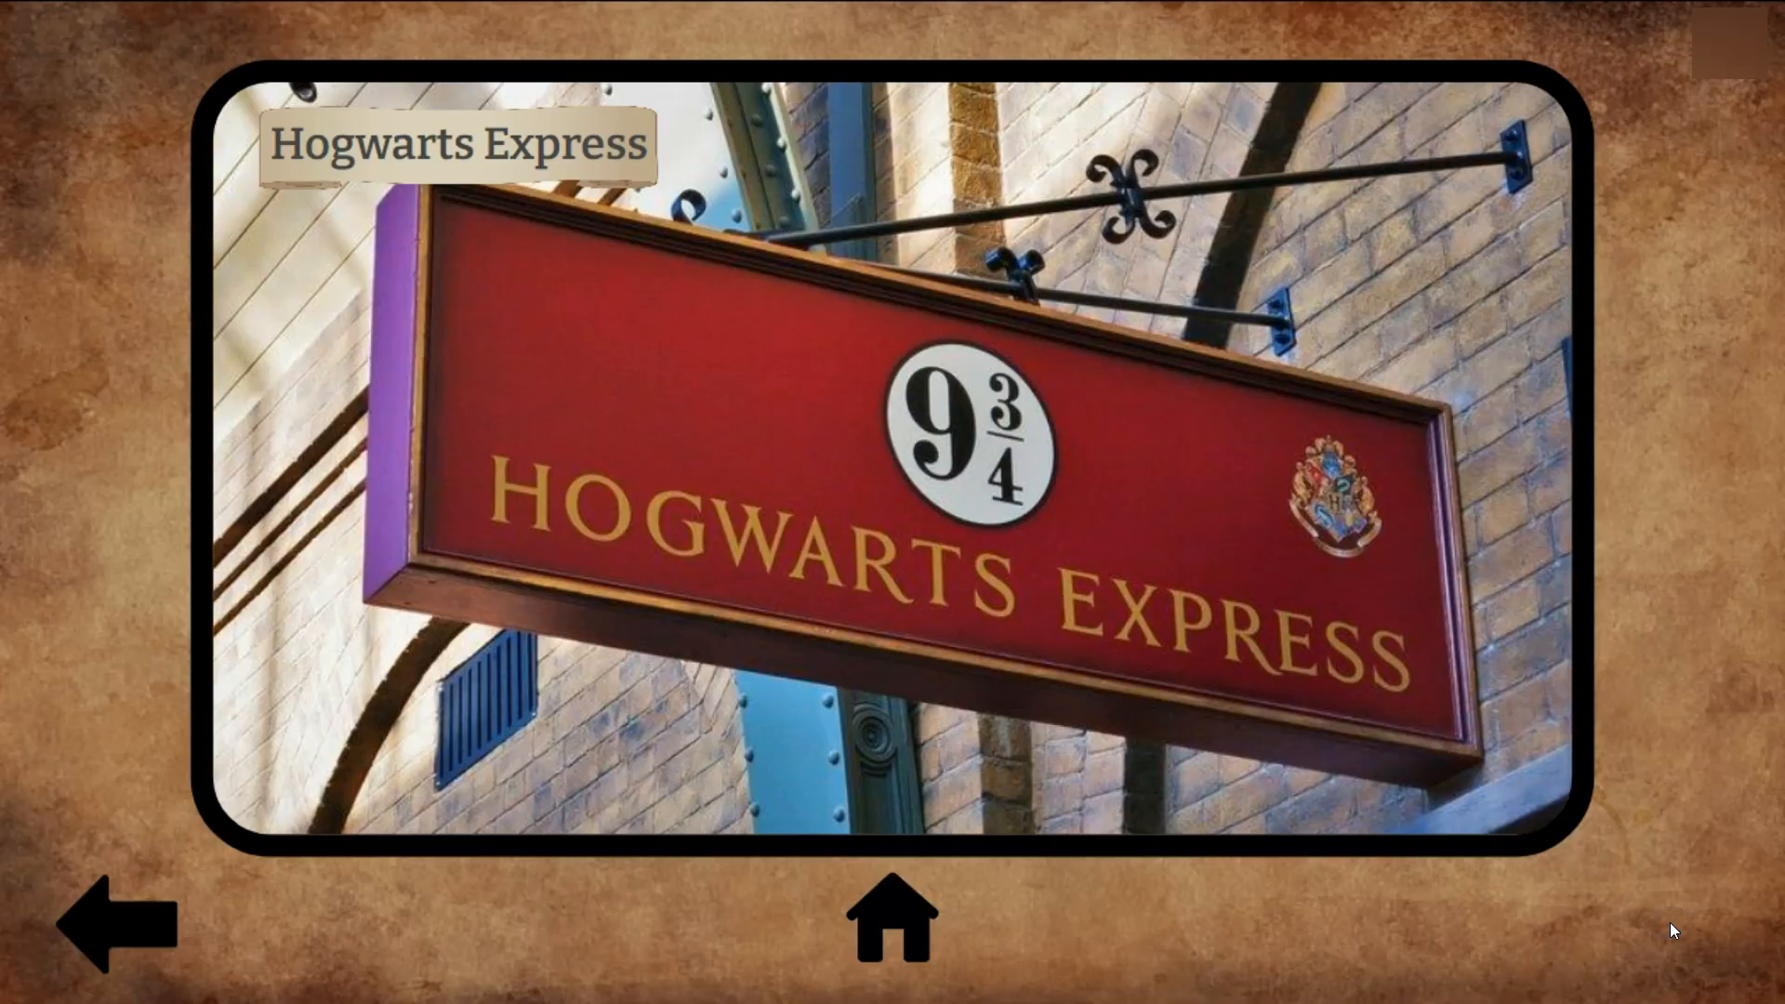
left_click(893, 913)
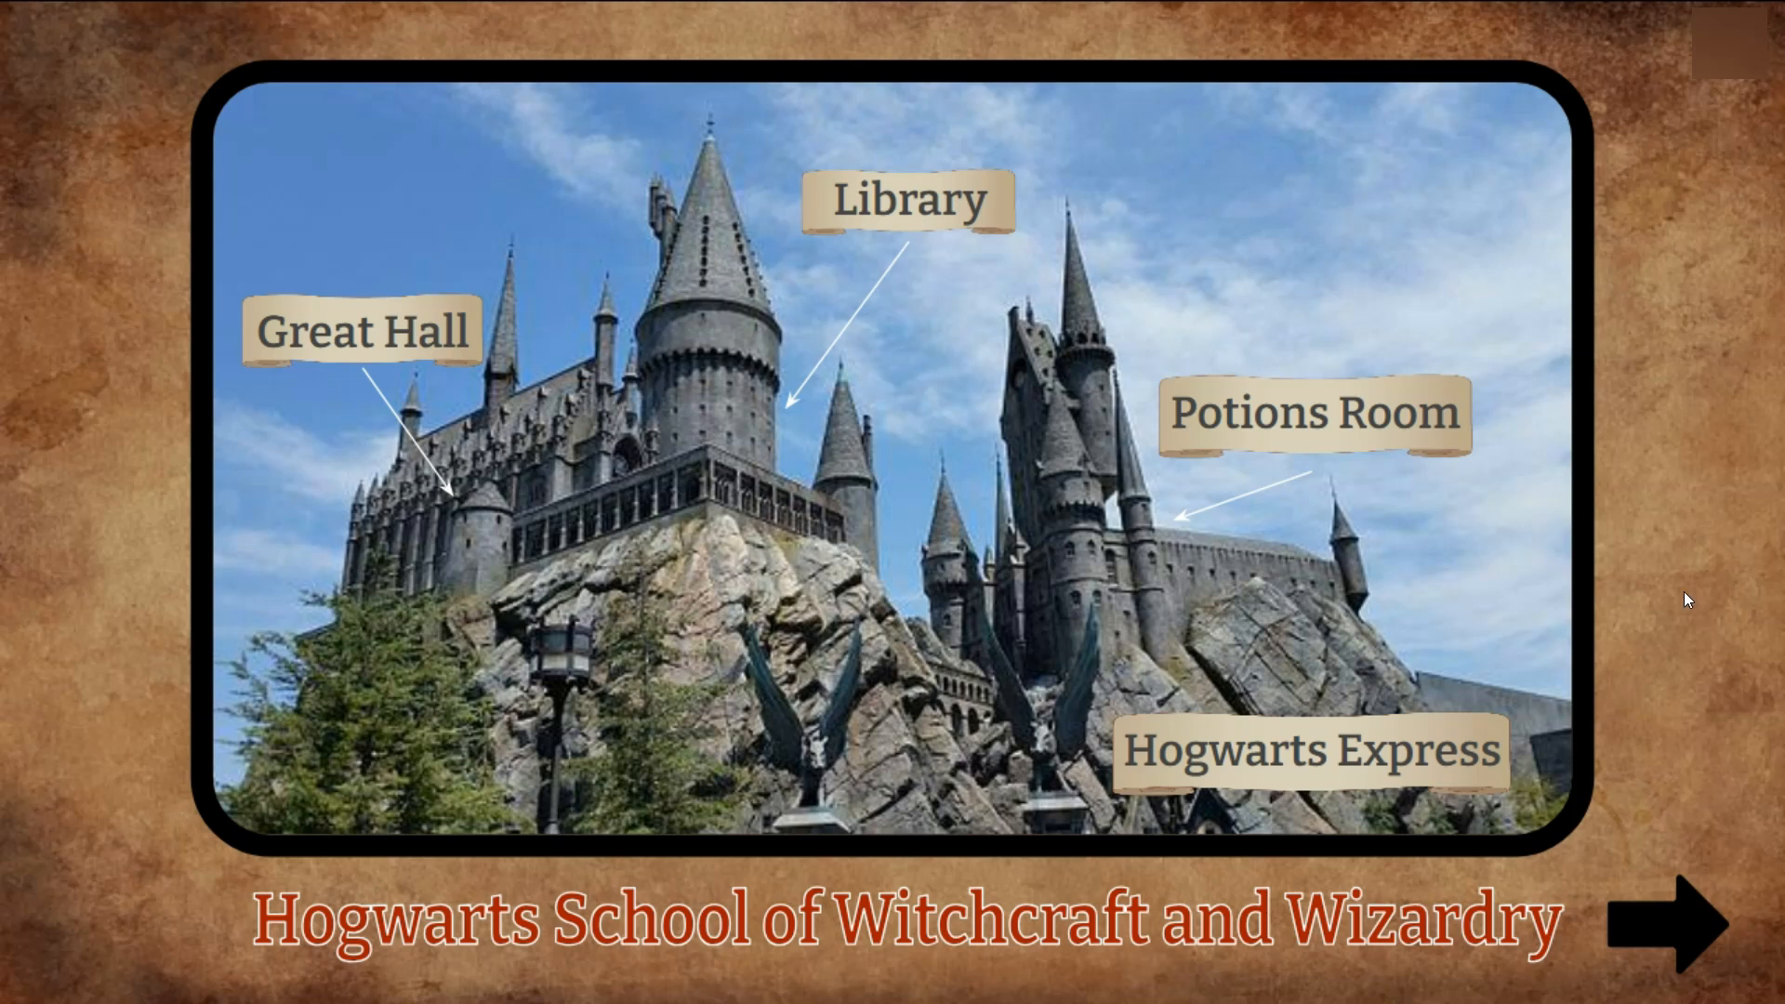
key("Escape")
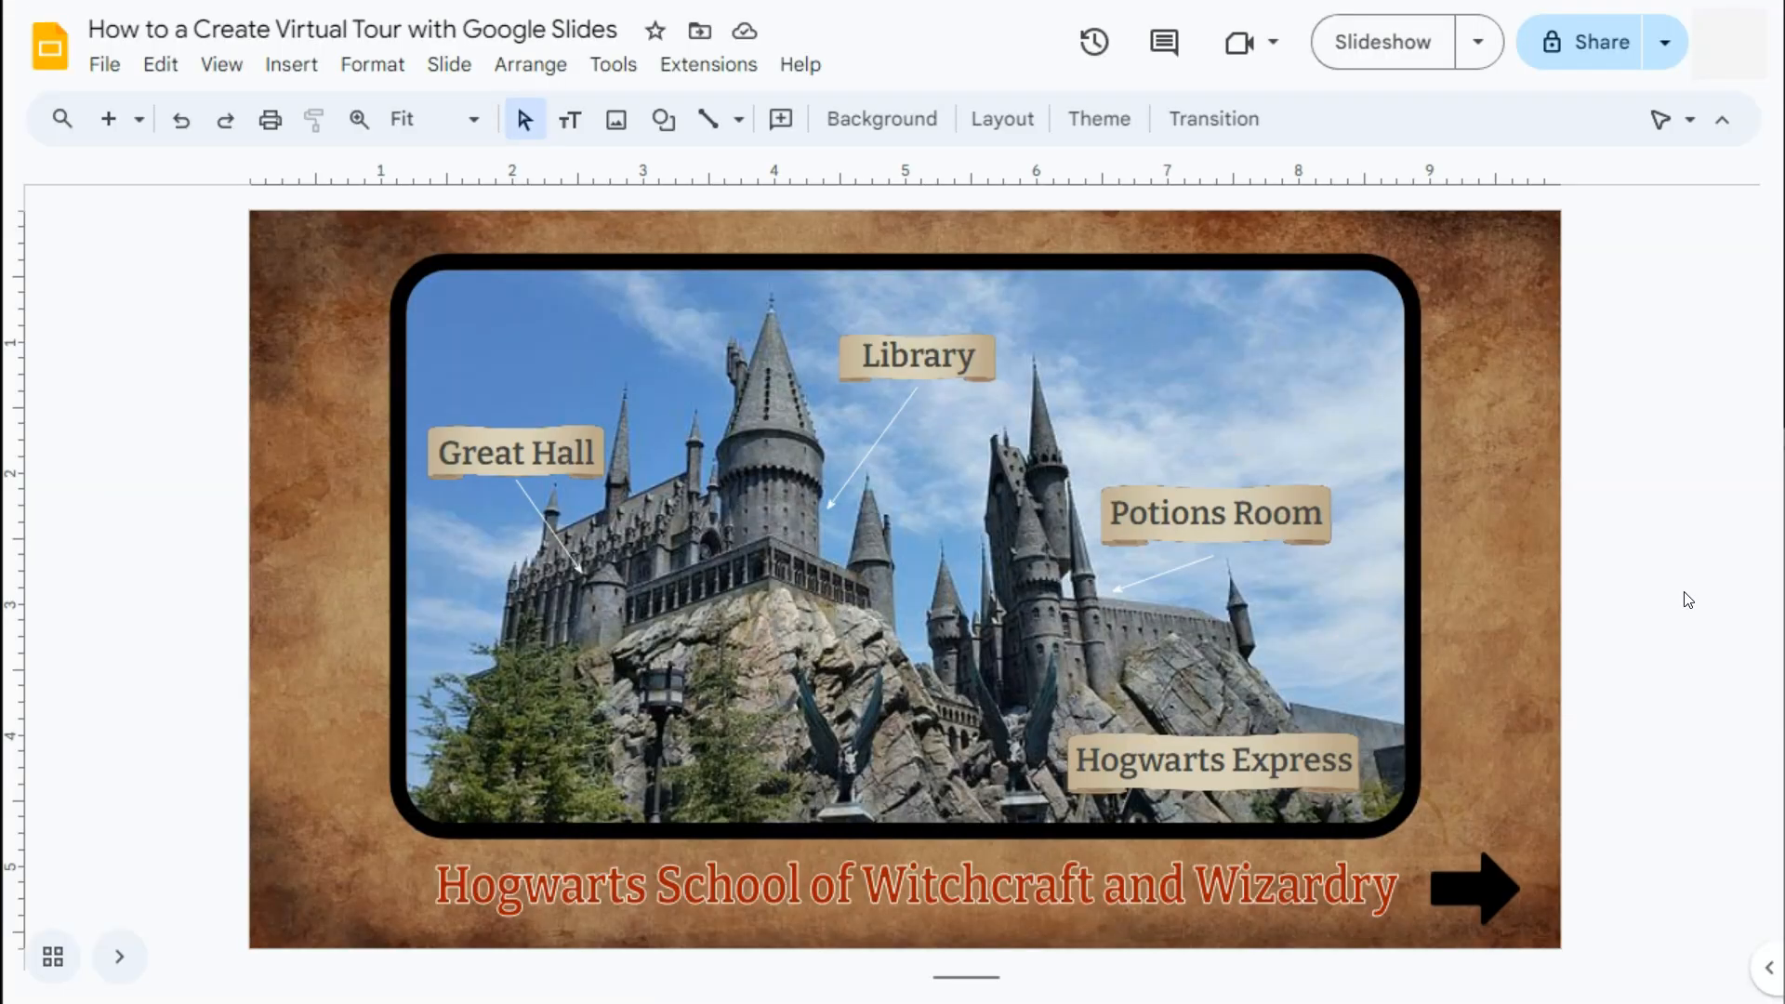
Show the slide filmstrip and review the example tour slides 2 through 6, returning to the main castle slide.
left_click(119, 956)
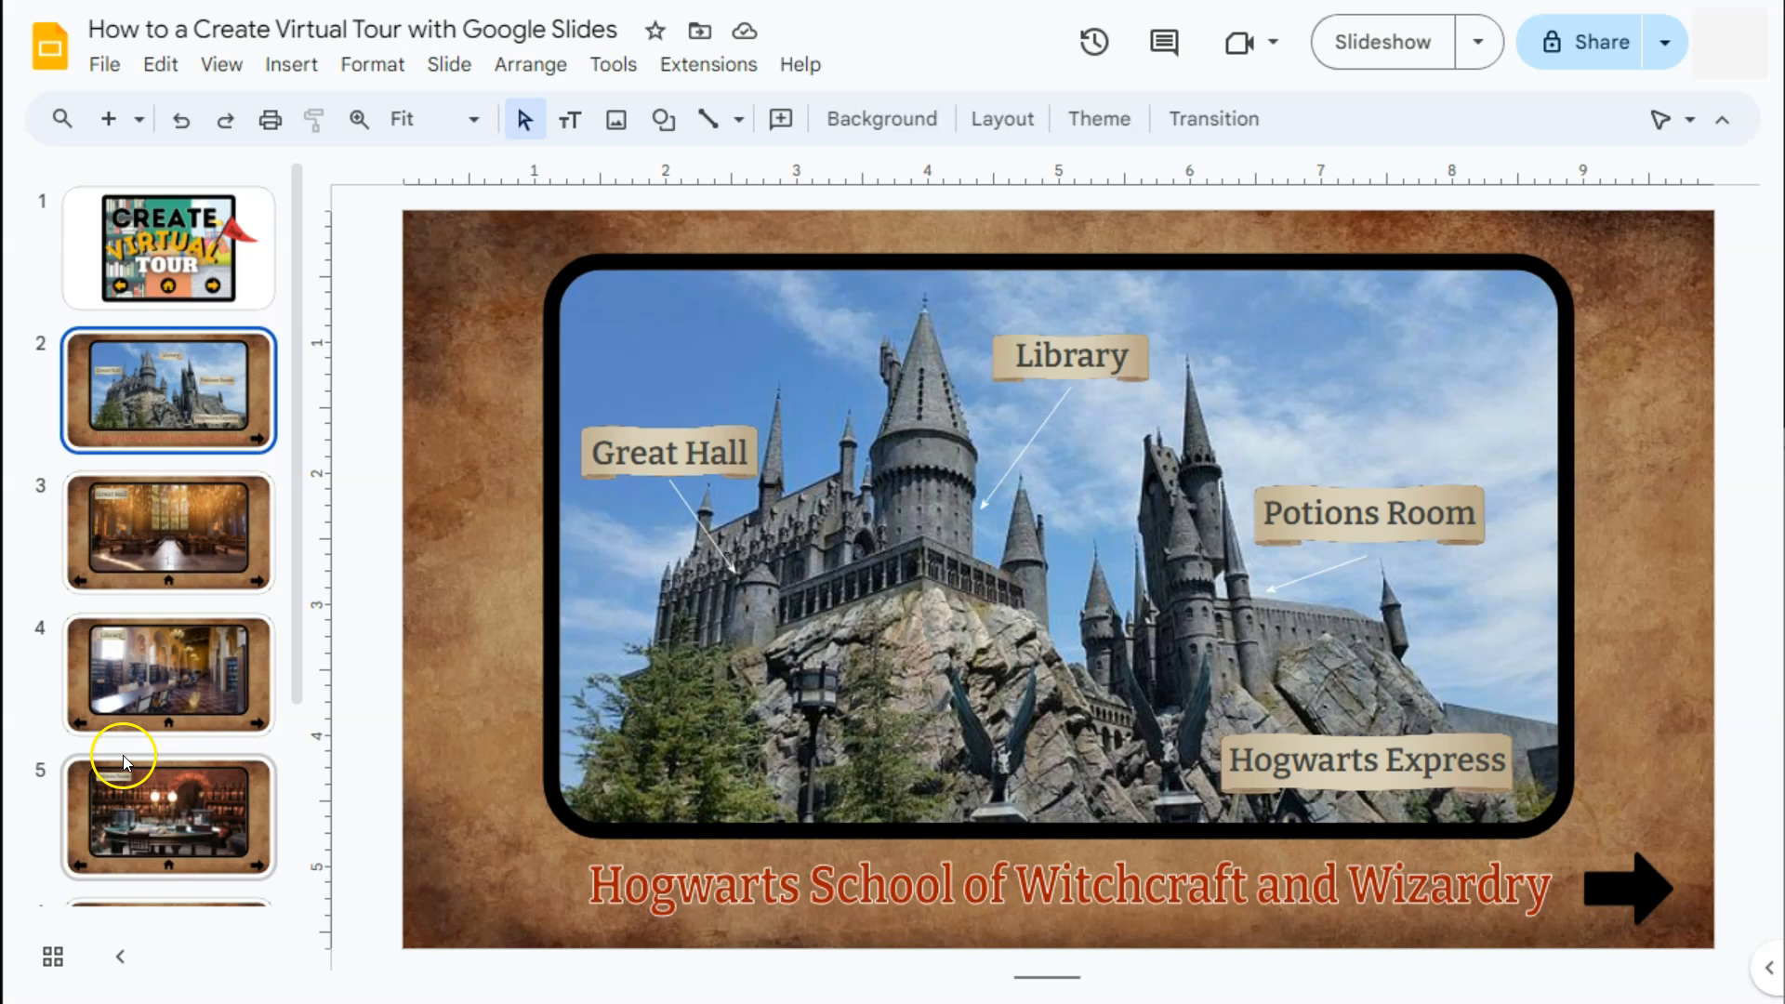
scroll(294, 519, "down", 3)
left_click(194, 243)
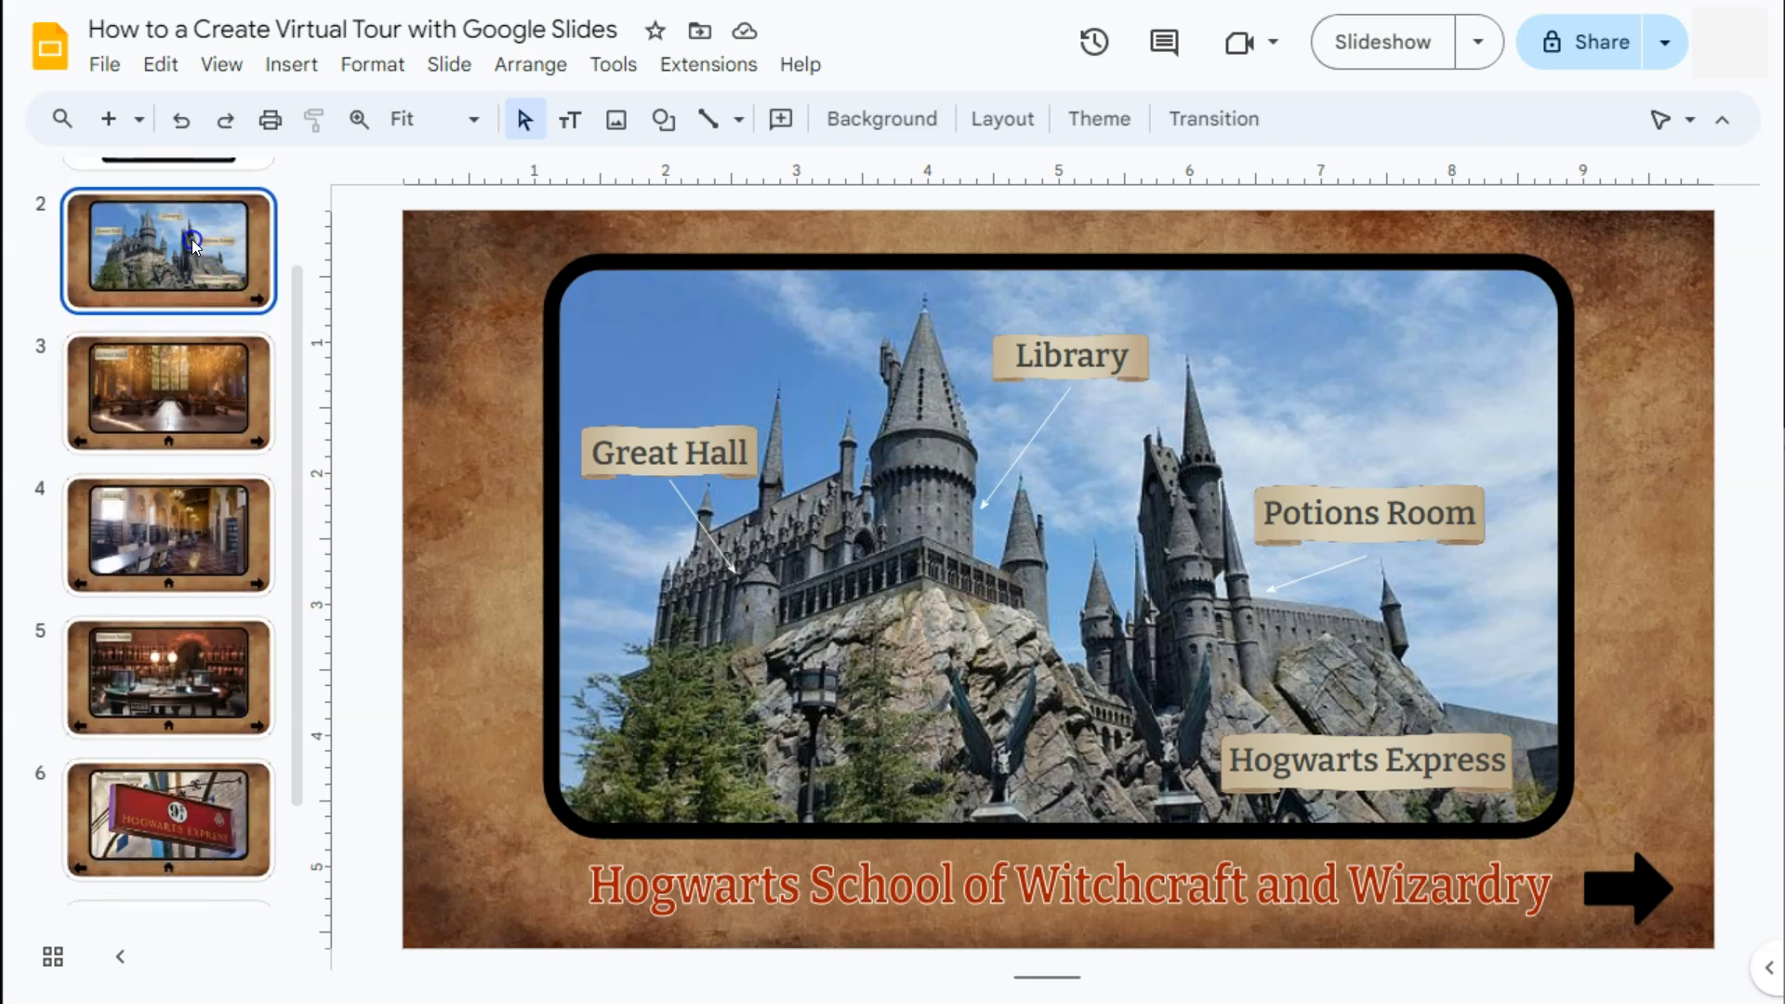
left_click(154, 413)
left_click(151, 534)
left_click(156, 693)
left_click(181, 825)
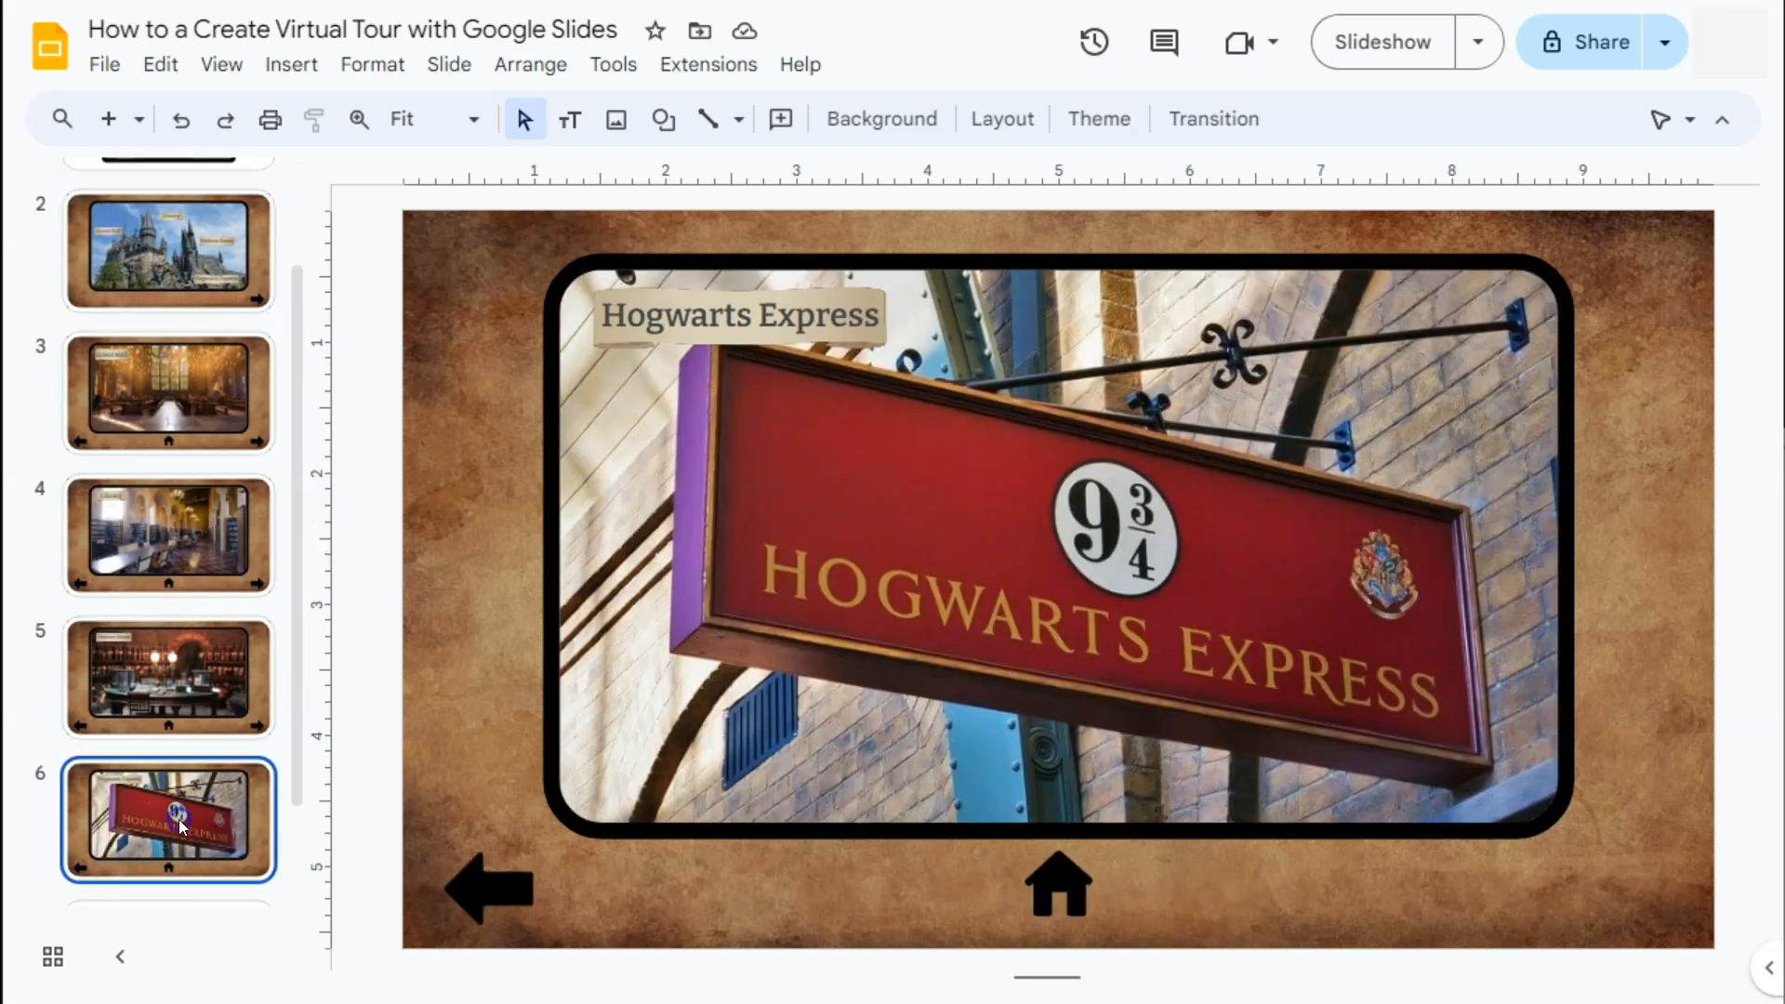
left_click(185, 285)
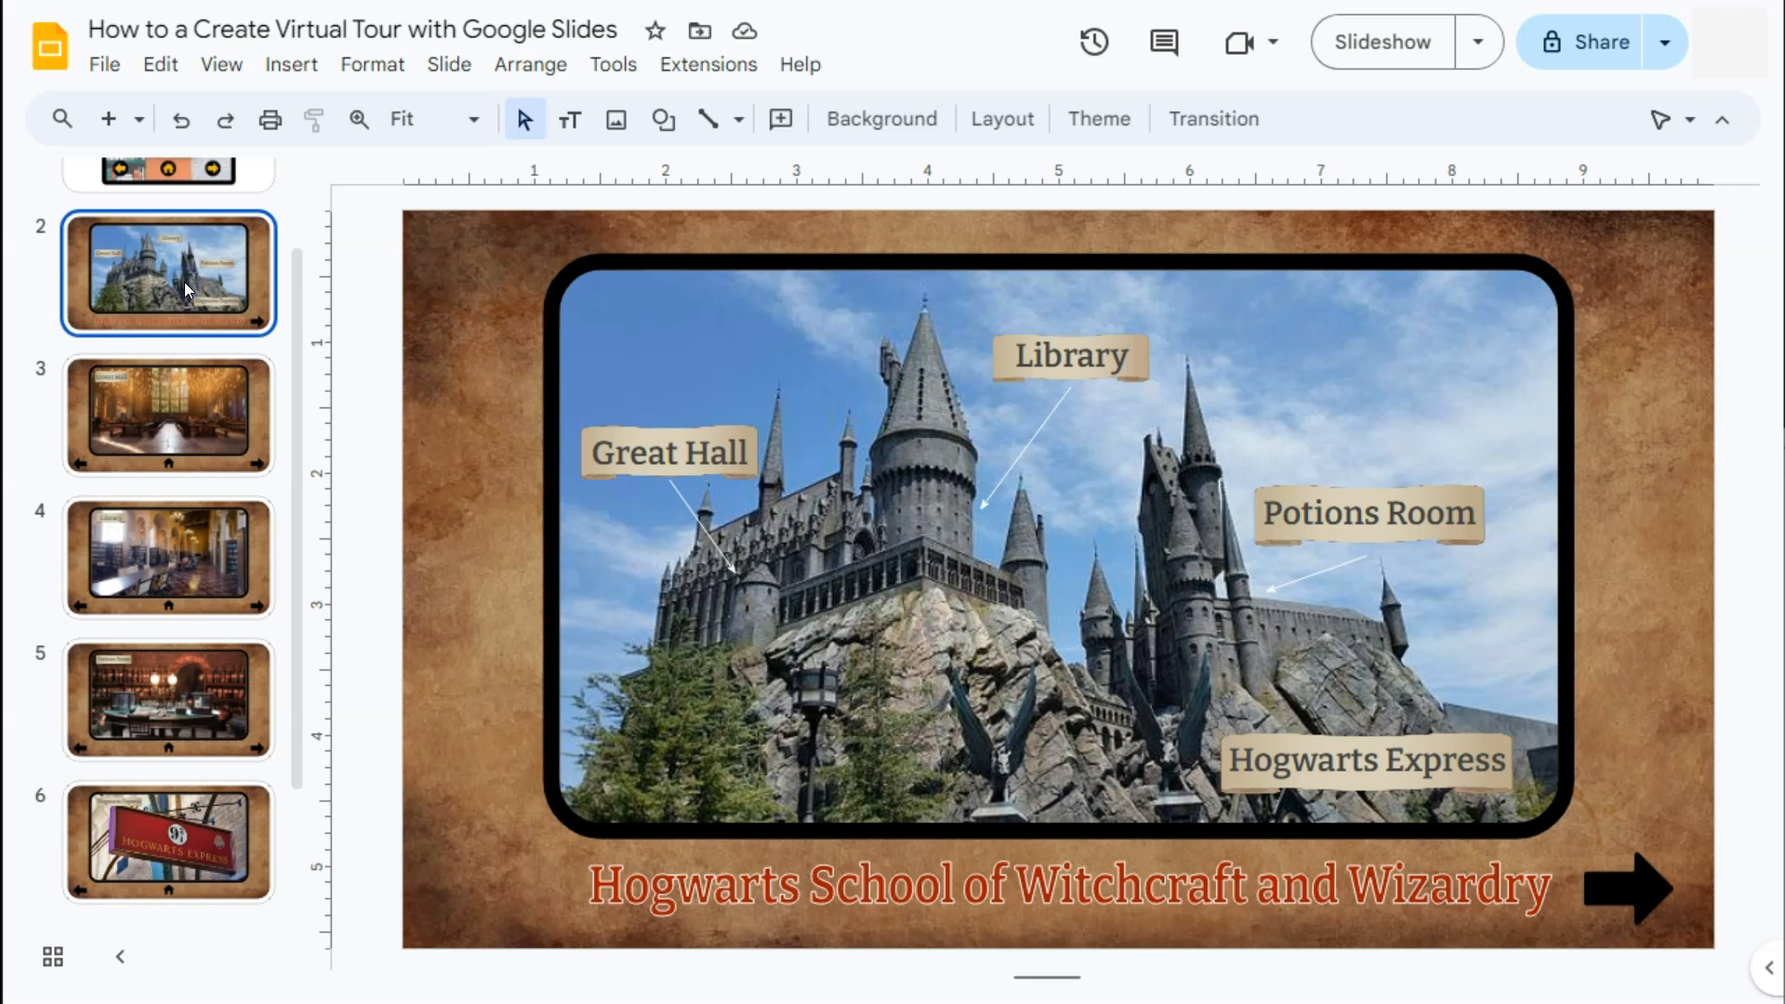
left_click(188, 409)
left_click(194, 557)
left_click(193, 683)
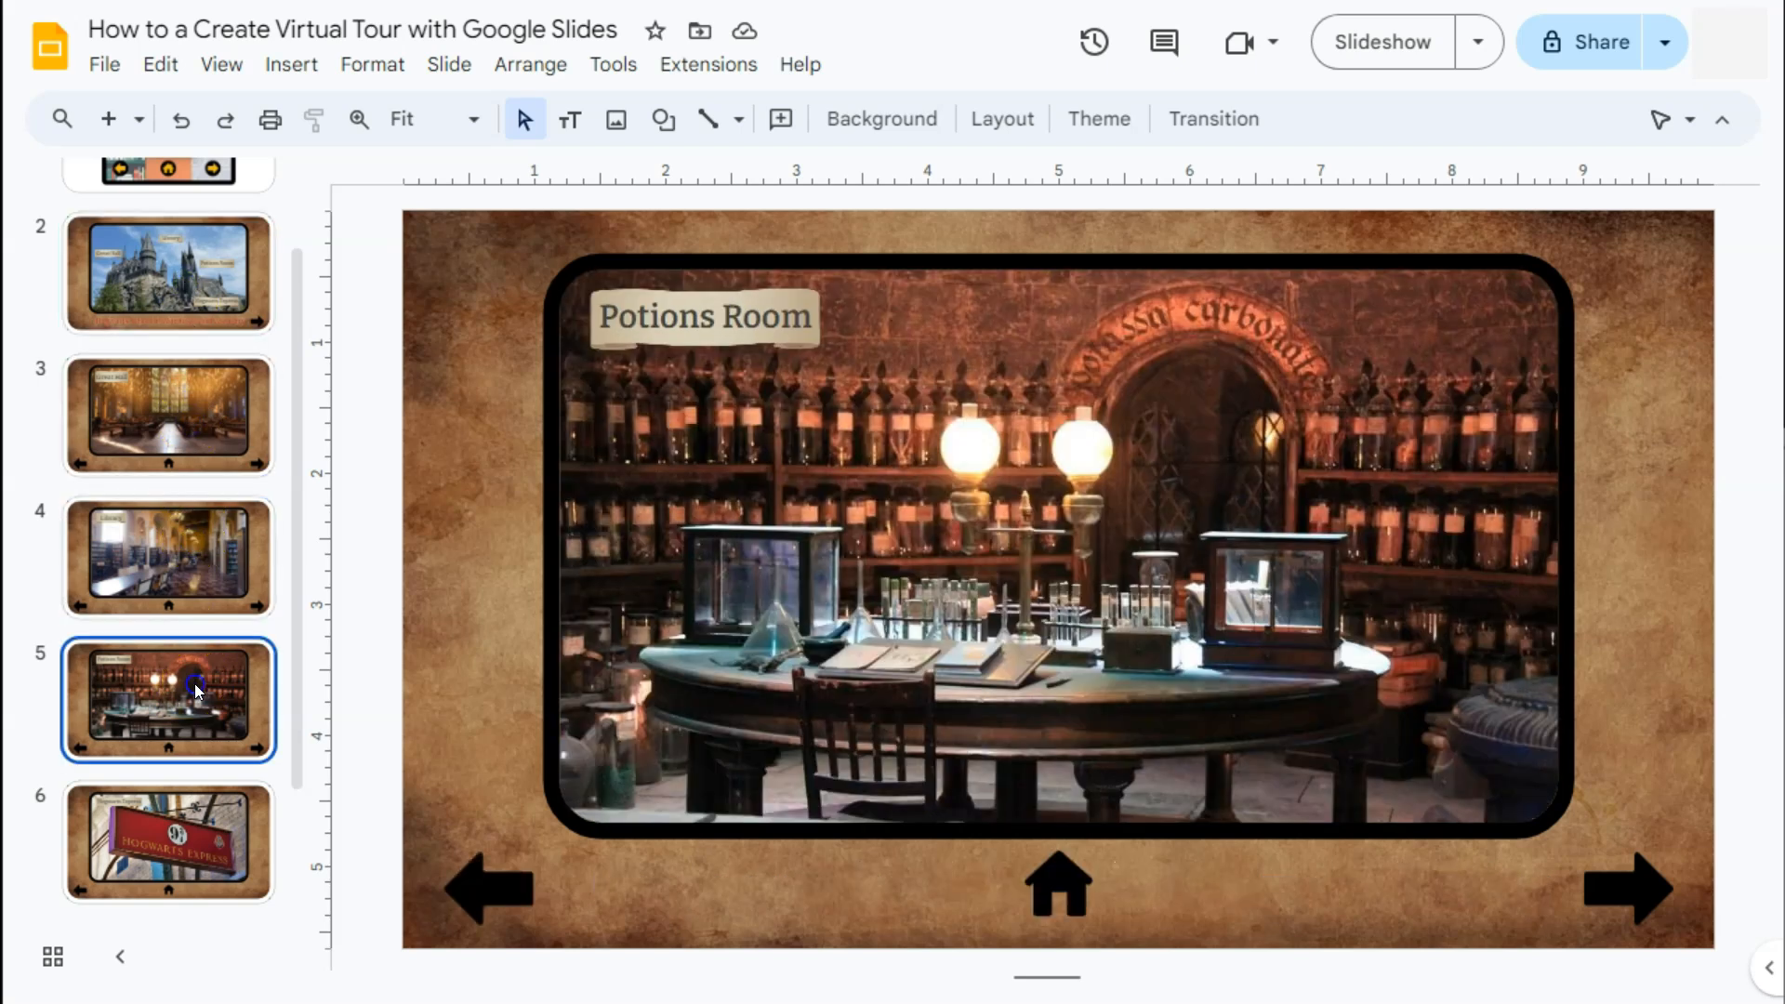
left_click(193, 829)
left_click(174, 272)
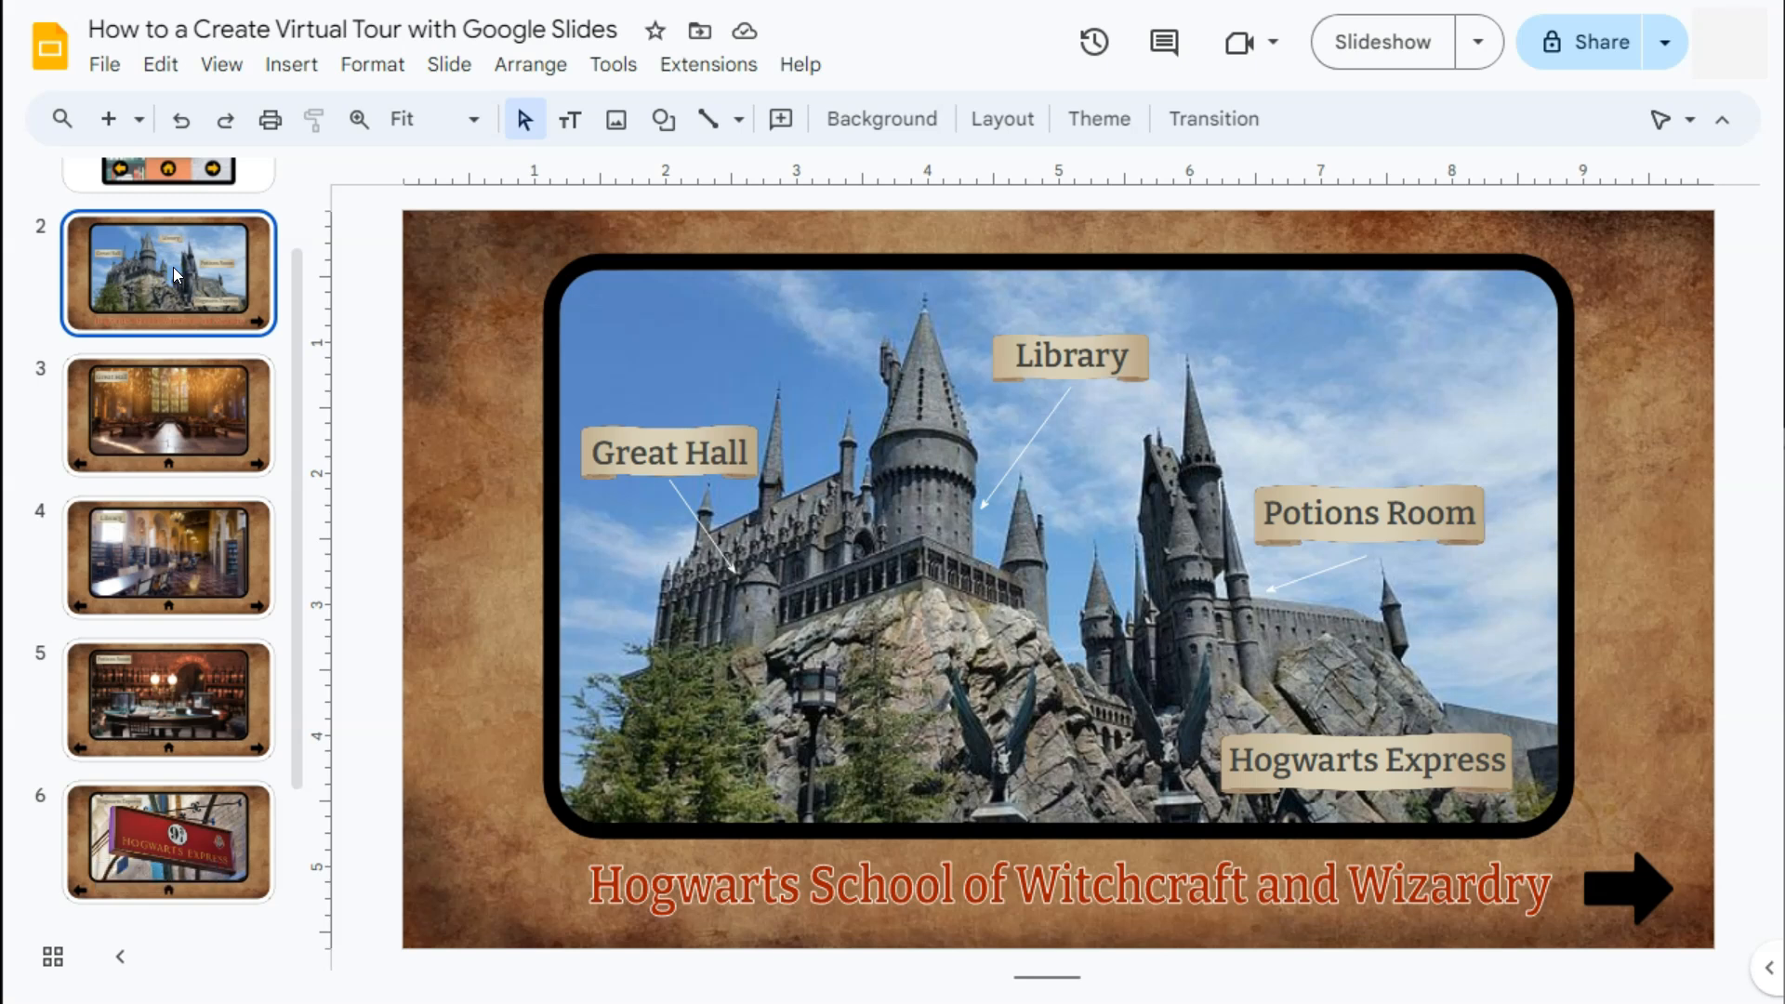
On blank slide 7, search the web for "Hogwarts" images to insert.
scroll(208, 722, "down", 3)
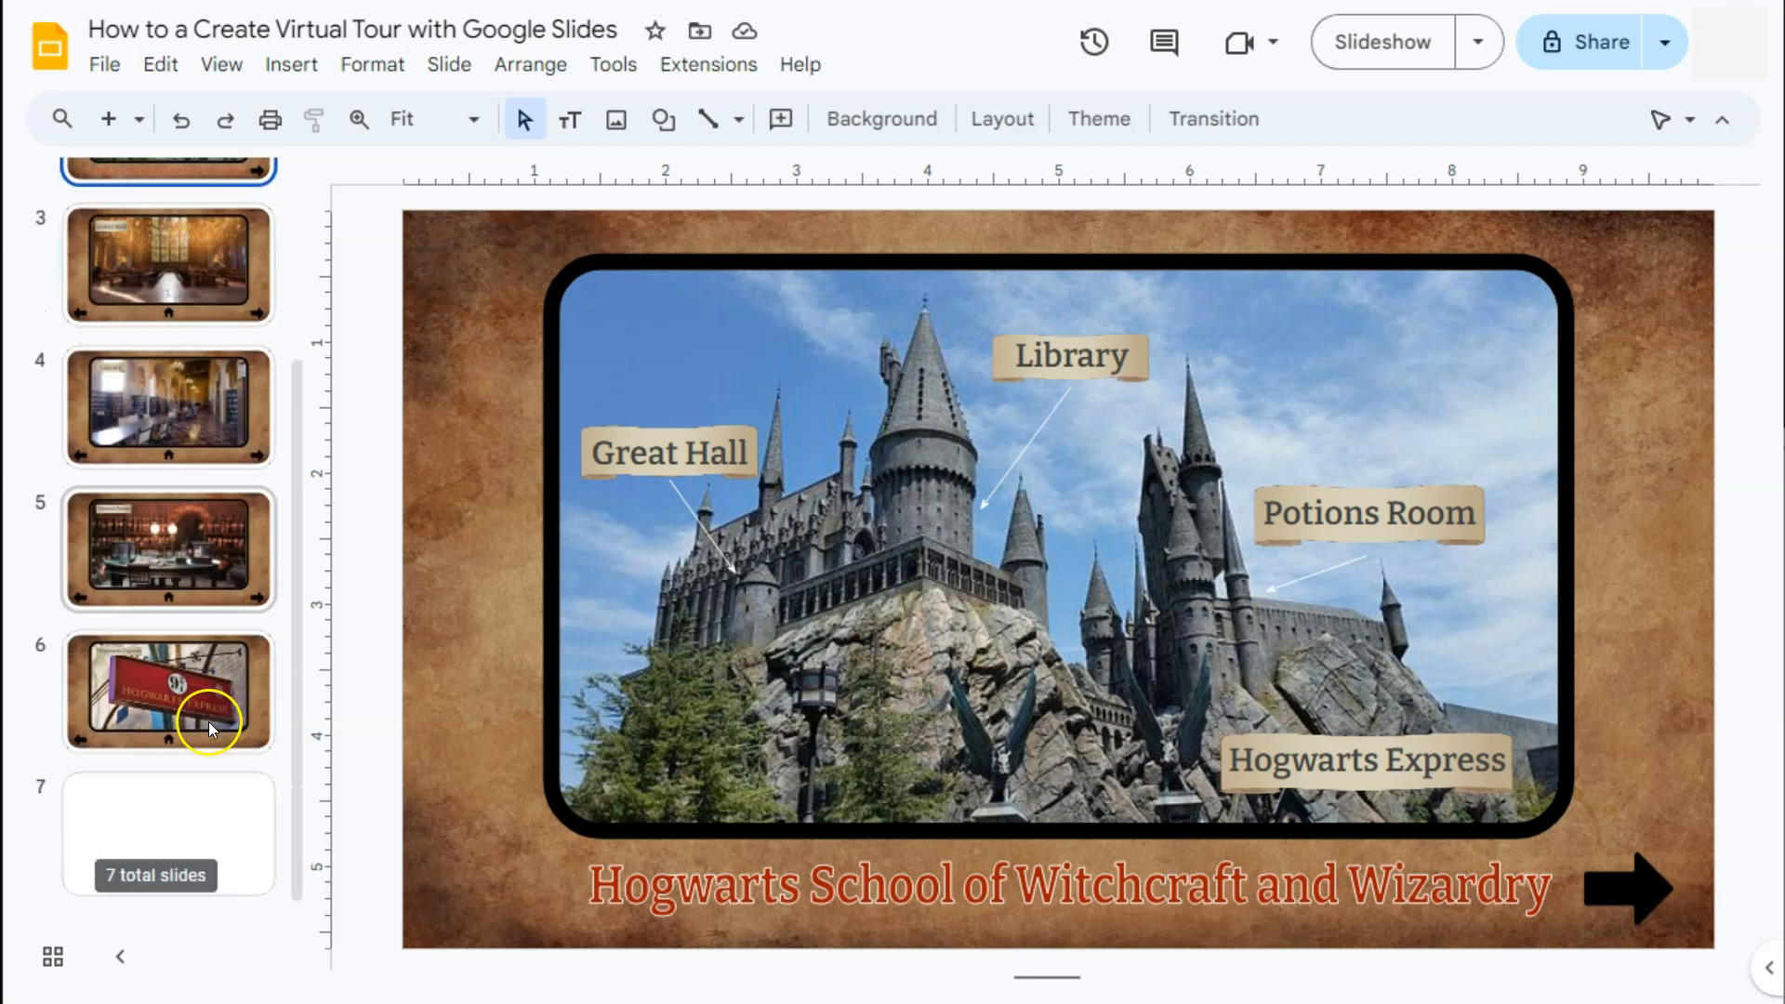
left_click(208, 815)
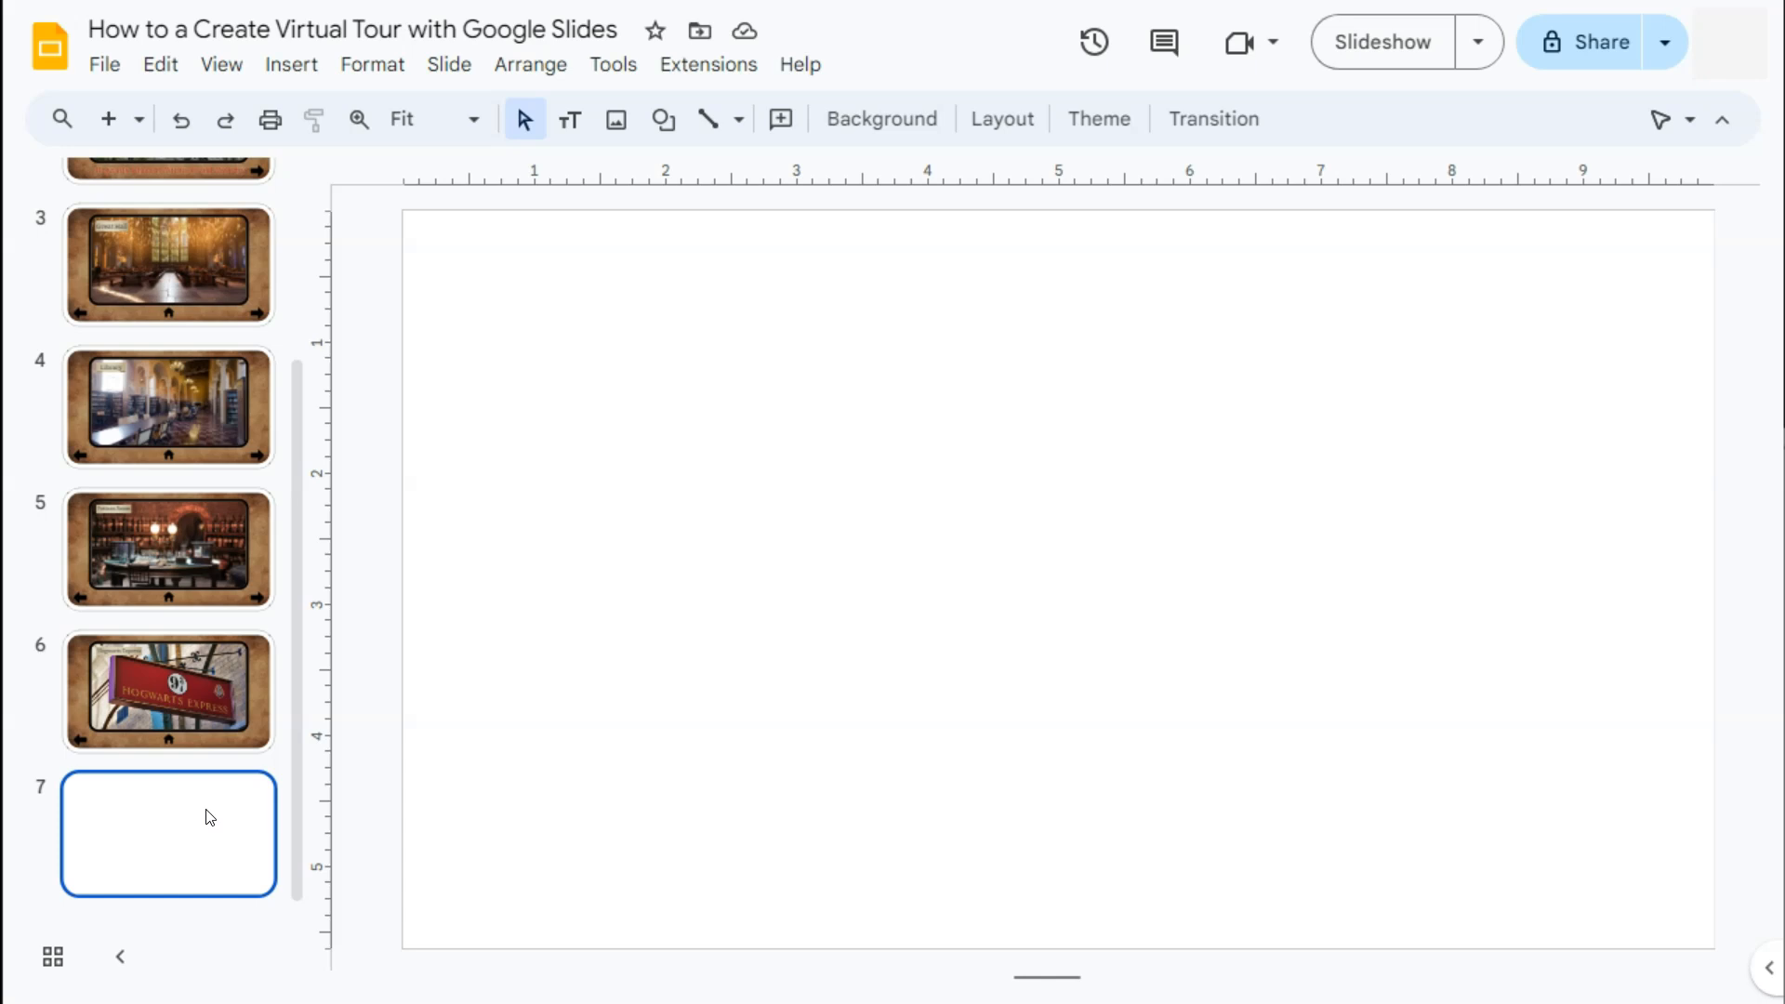
left_click(229, 809)
left_click(306, 70)
mouse_move(333, 112)
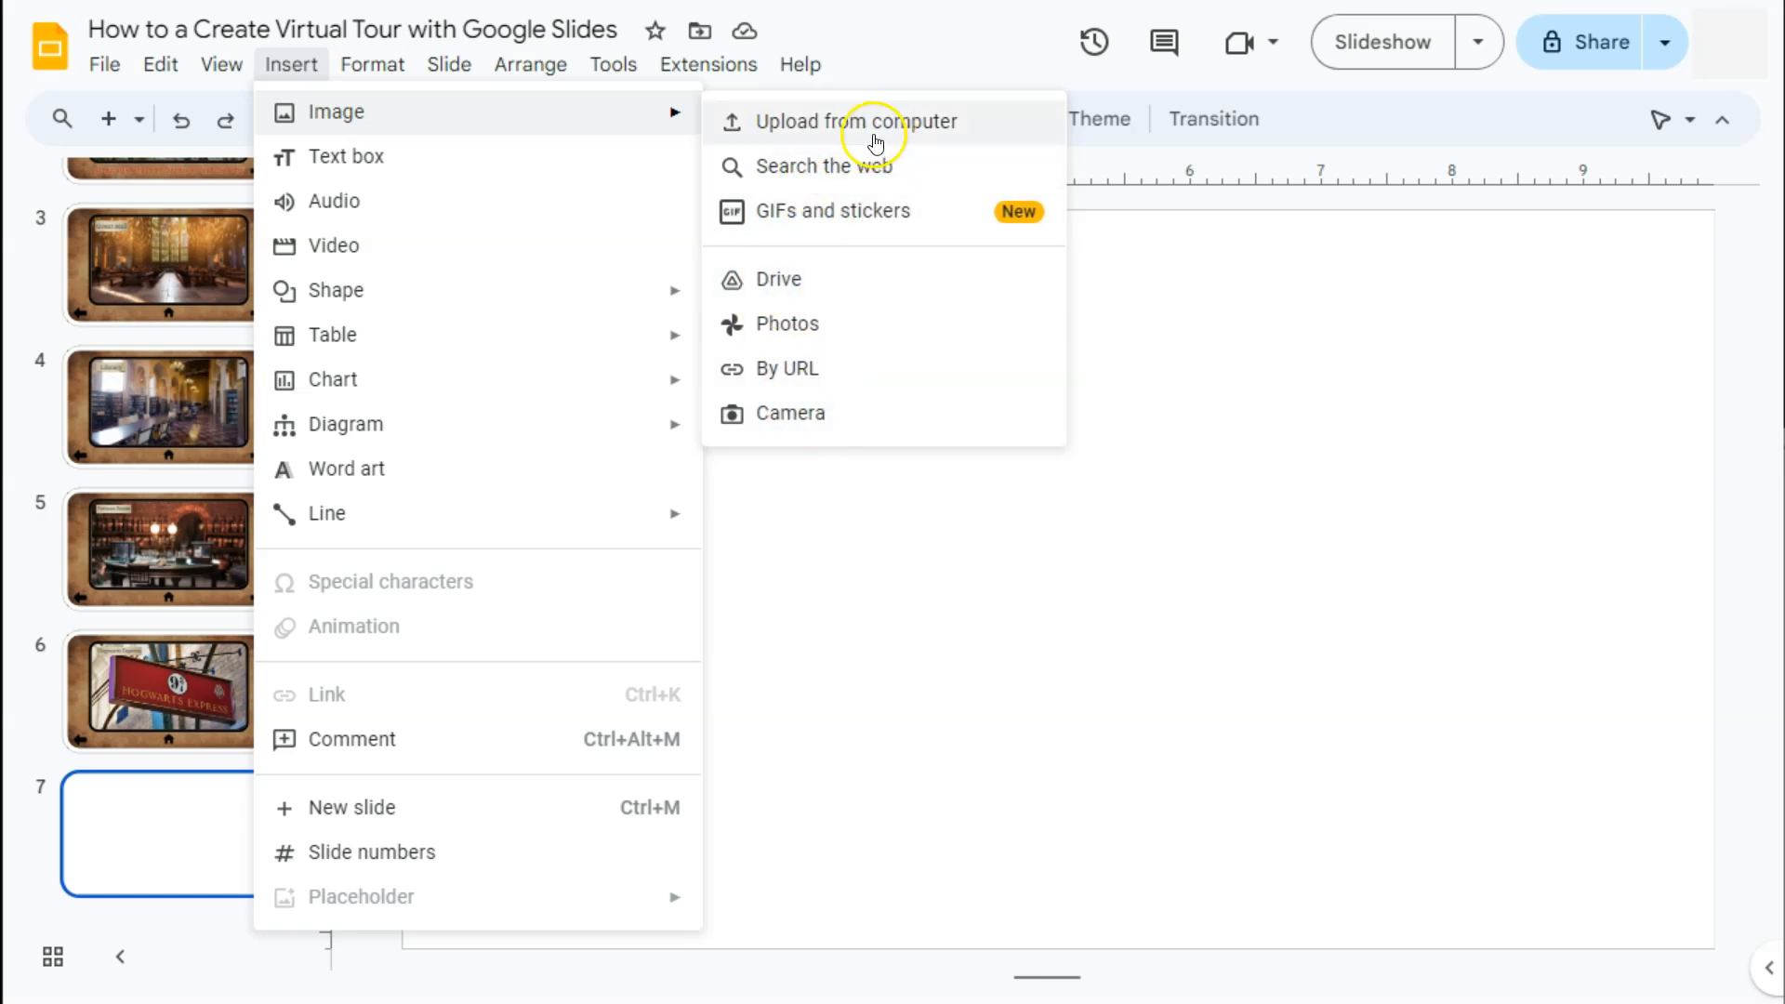
left_click(830, 168)
left_click(1495, 139)
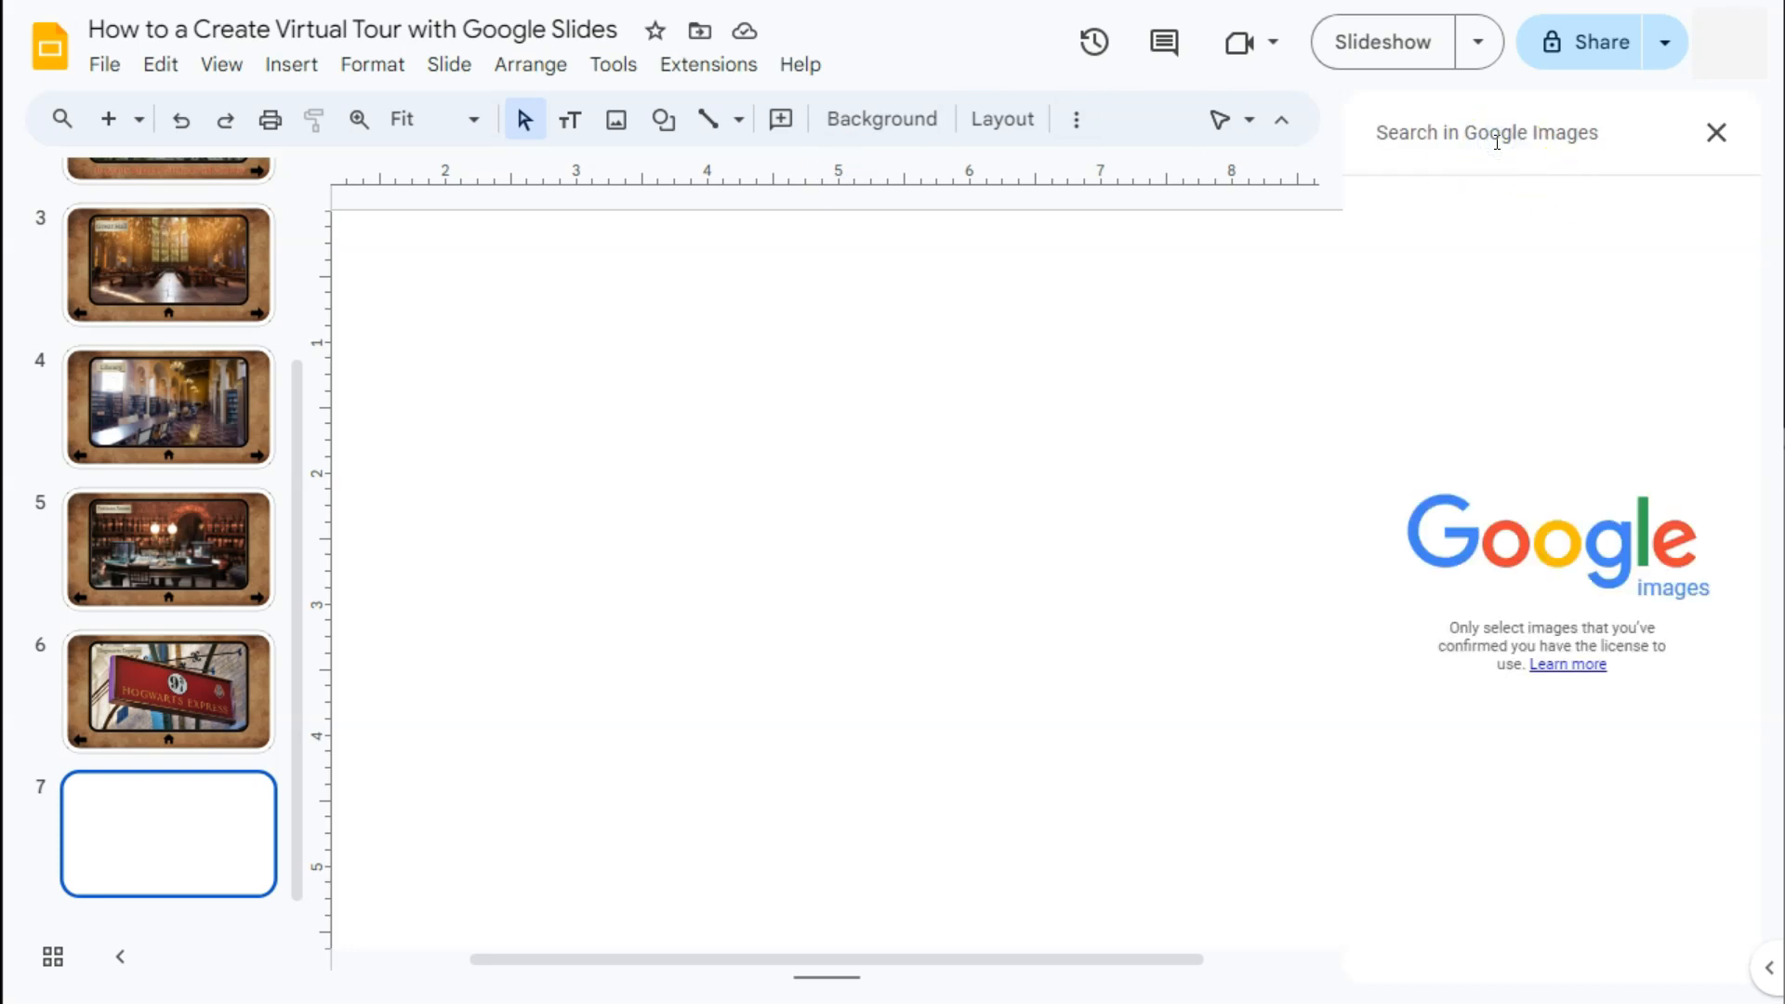
type("Hogwarts")
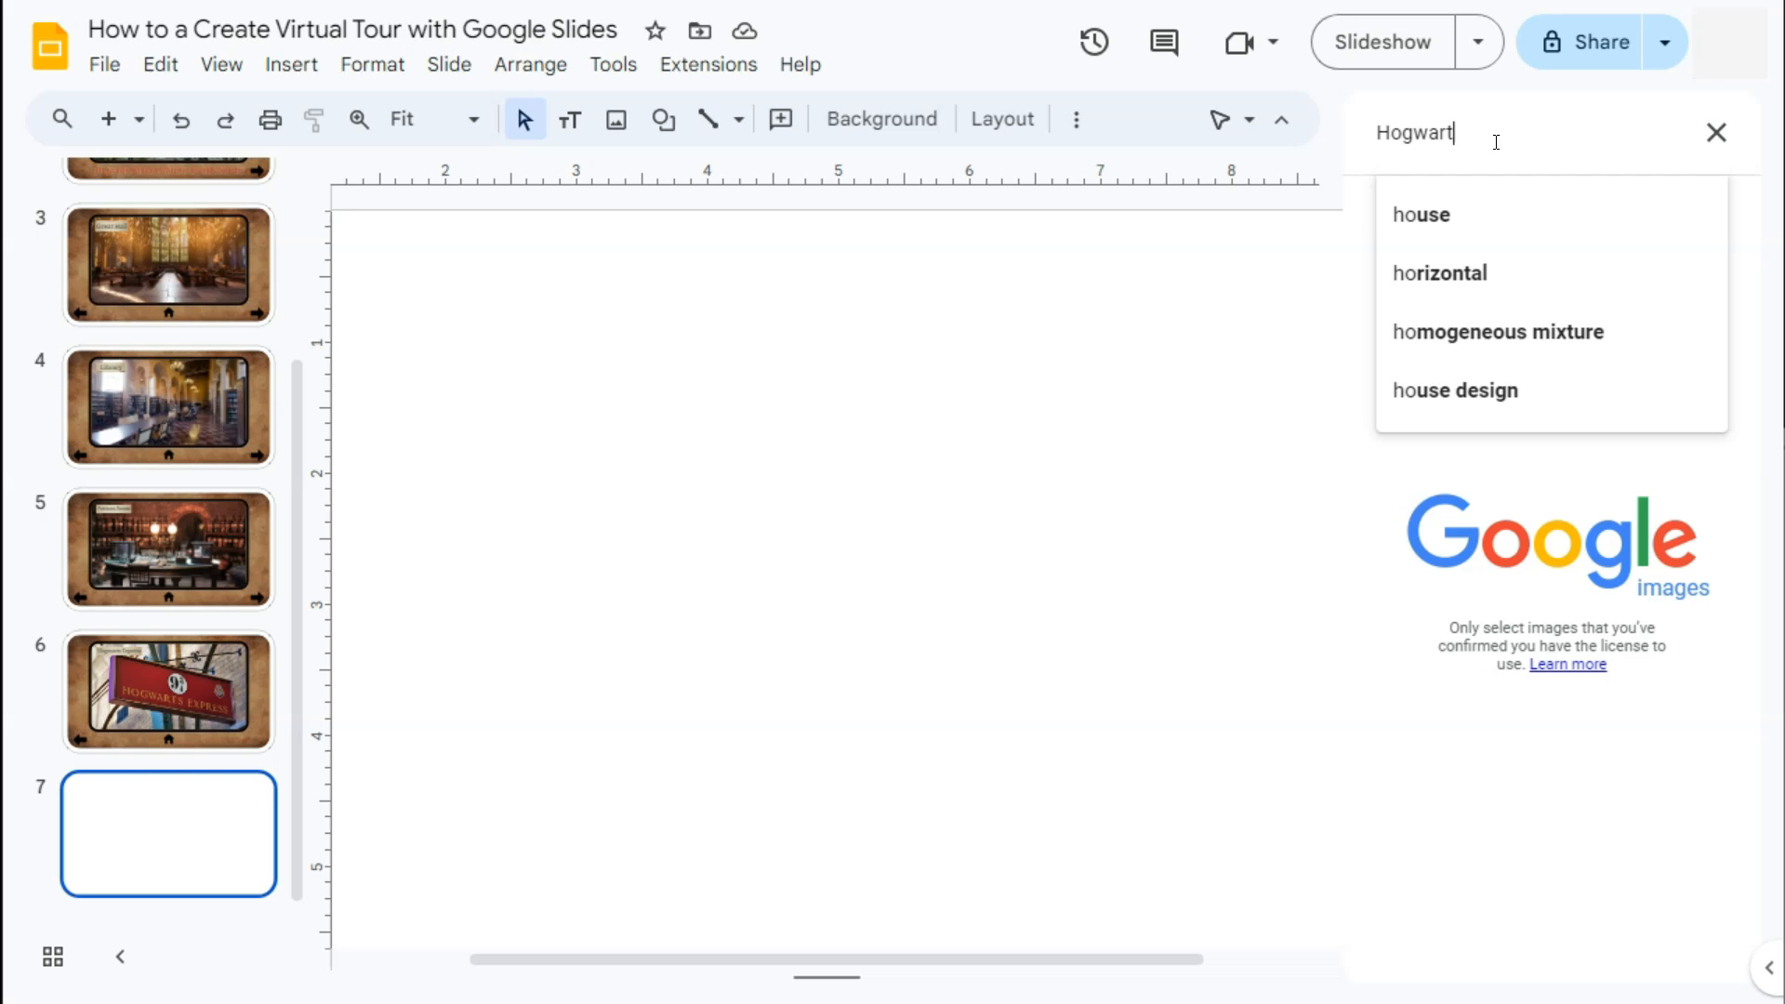
key("Return")
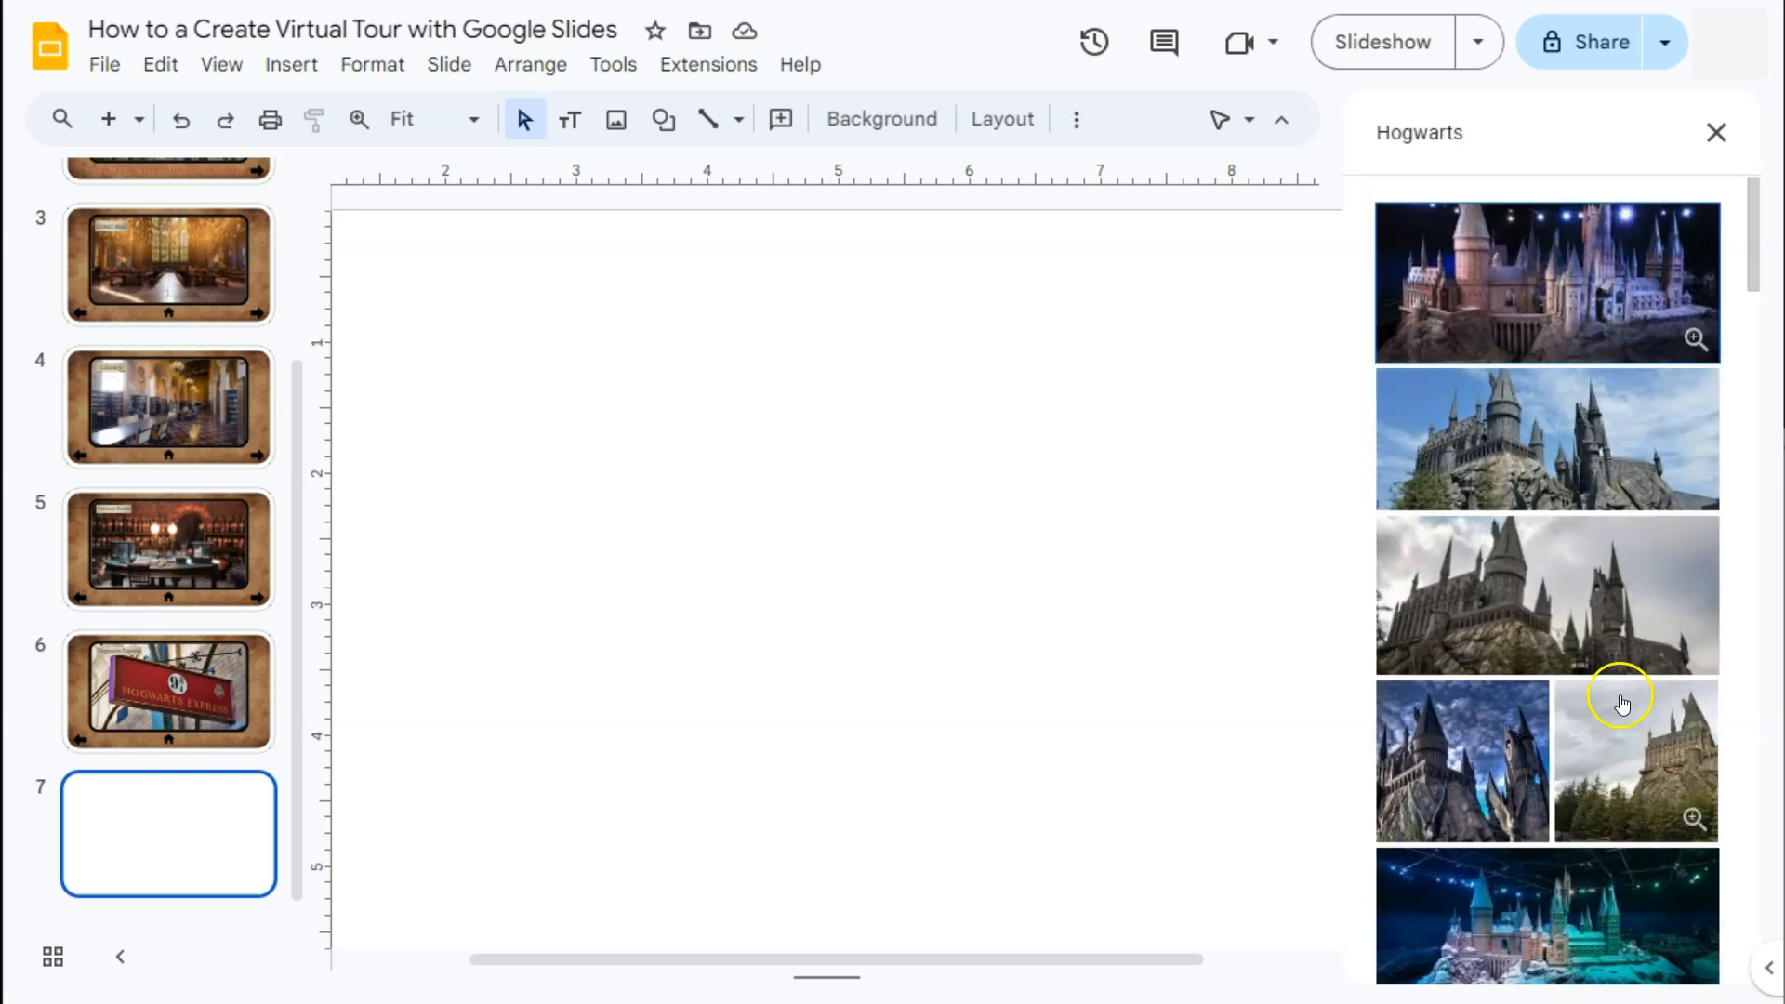
Insert the castle photo with the bright blue sky and move it to the horizontal center of the slide.
left_click(1599, 437)
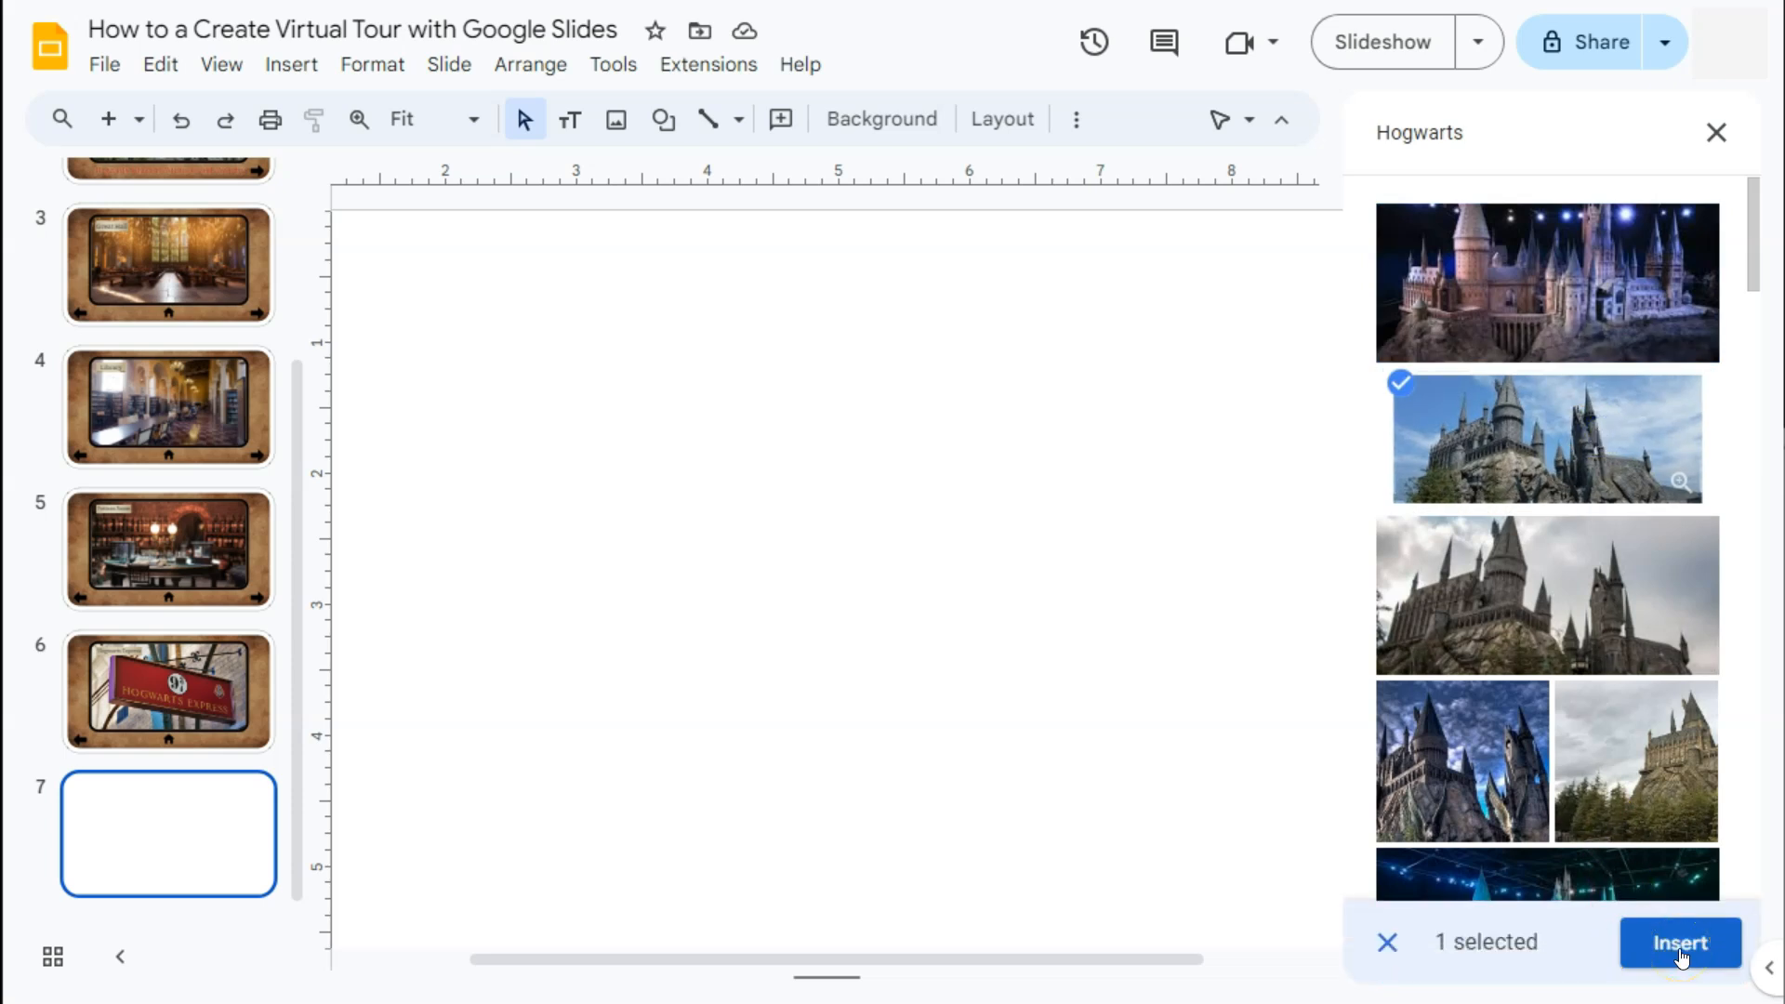
left_click(1680, 944)
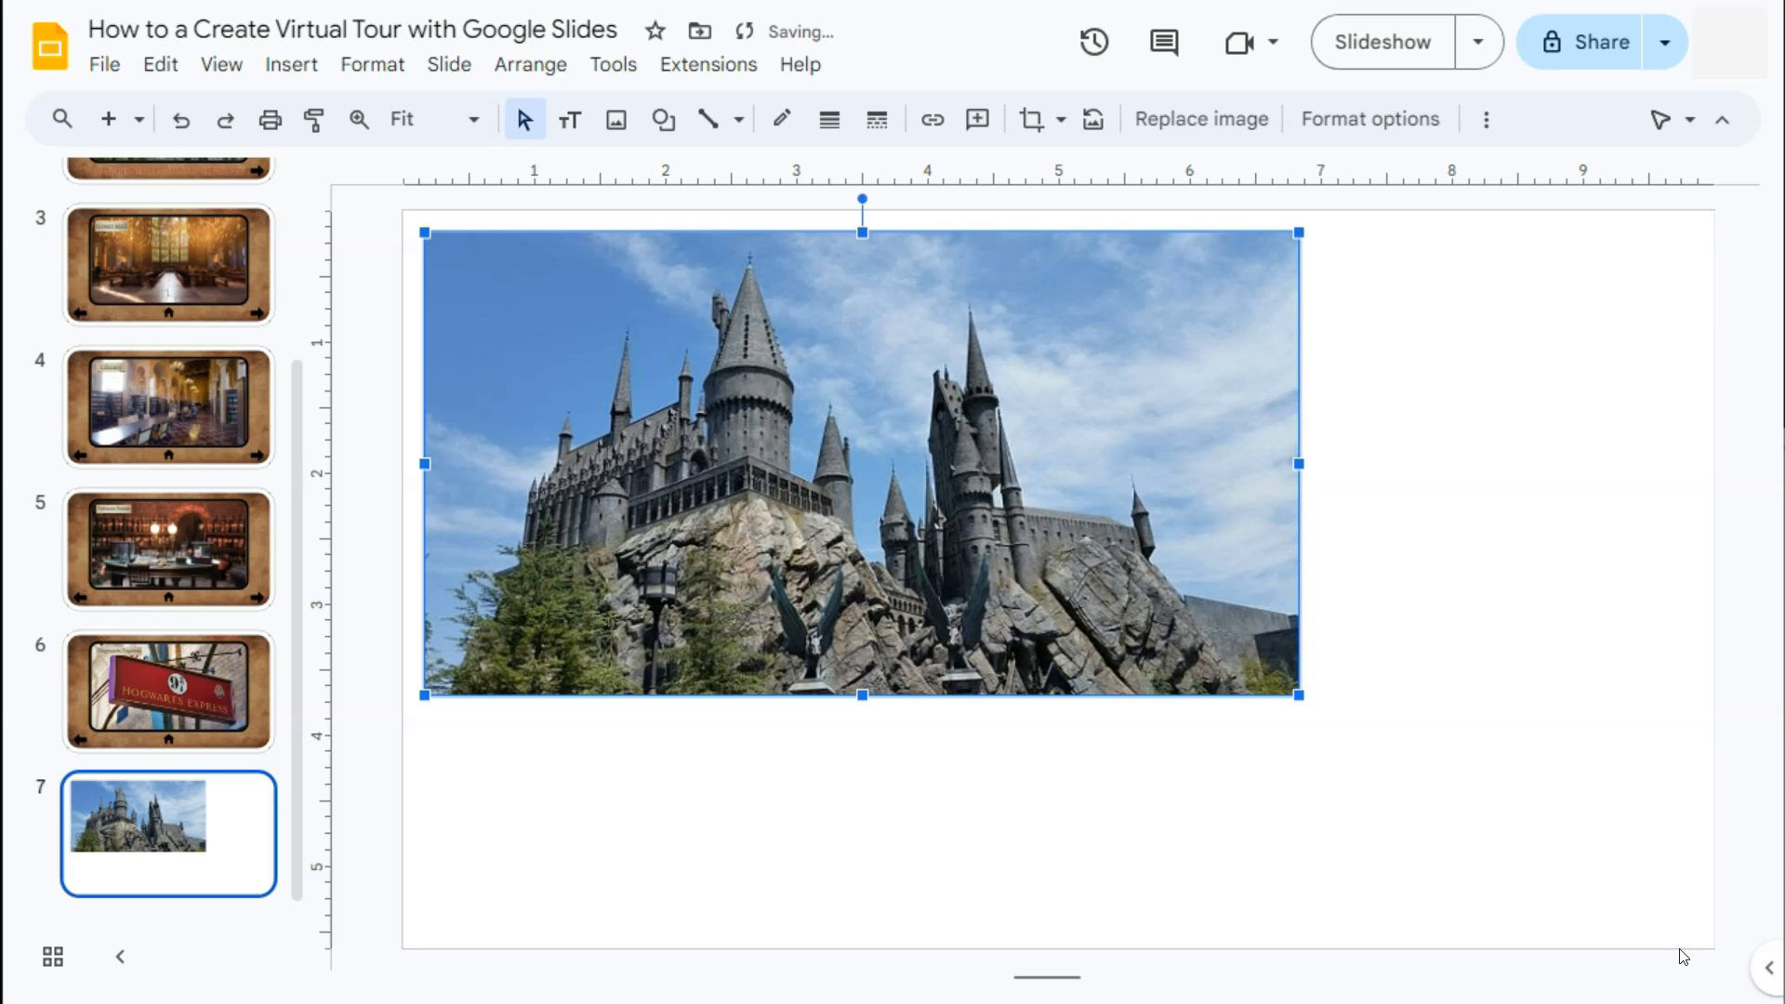
left_click_drag(1088, 424, 1286, 479)
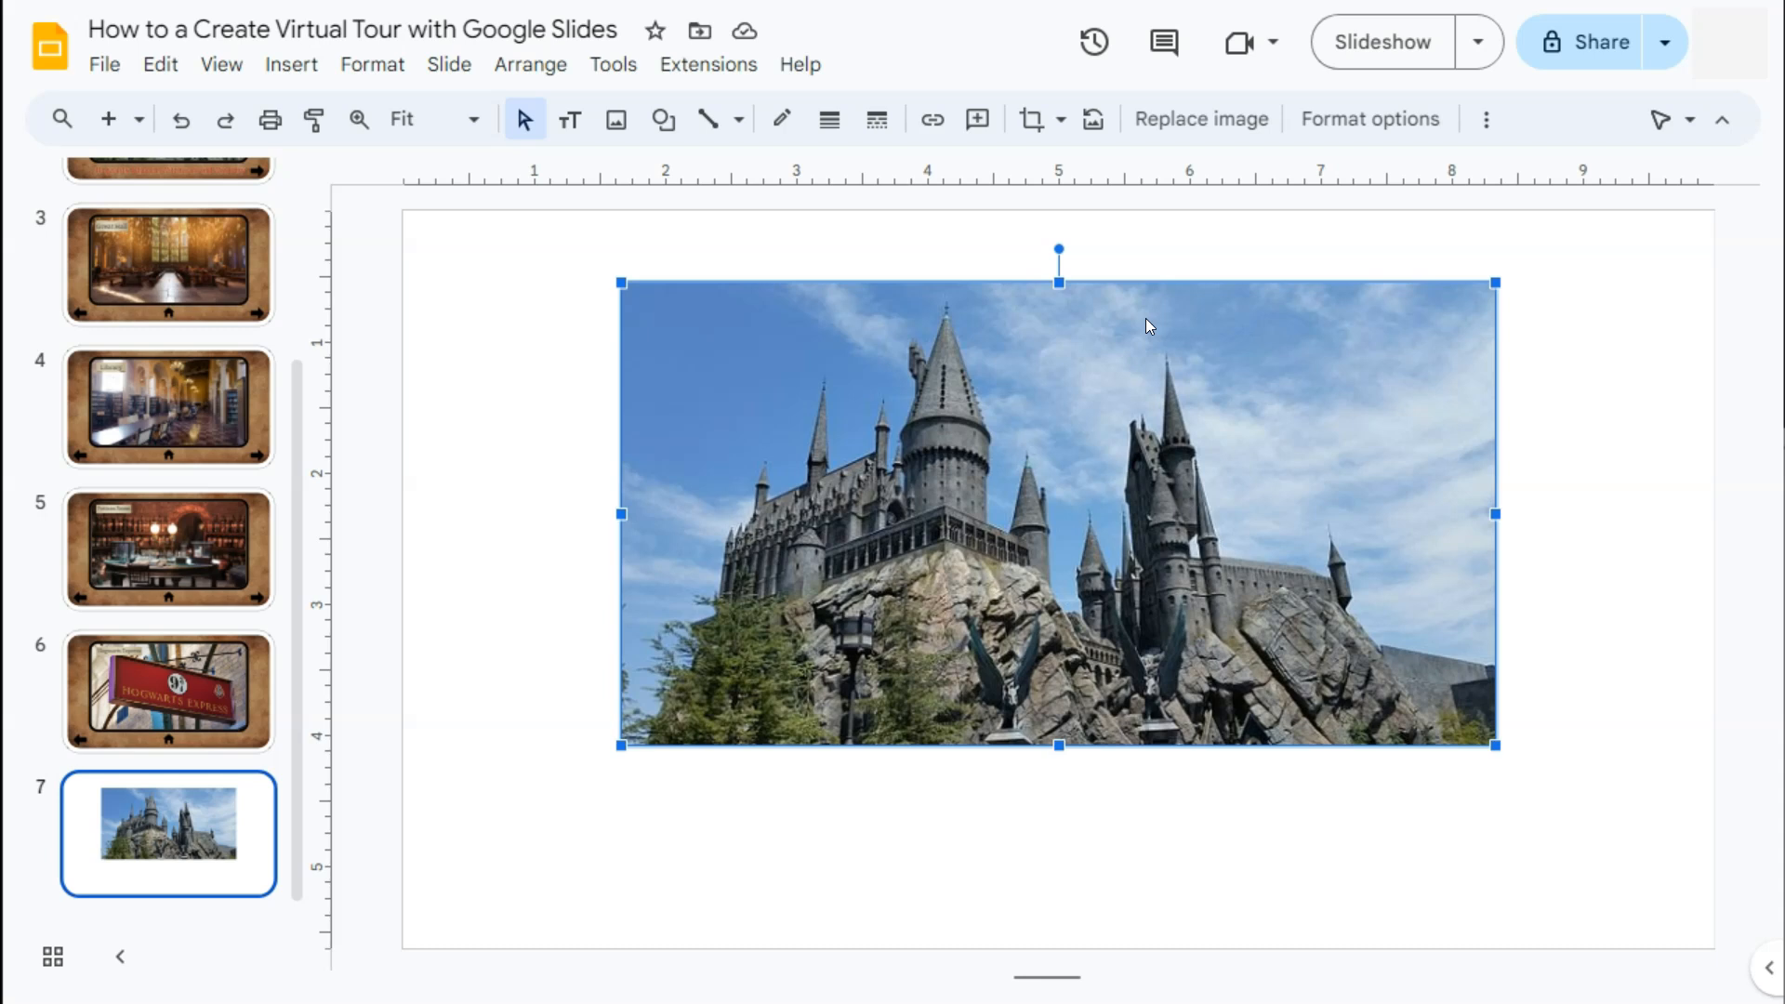
Mask the castle image with a rounded rectangle and reduce the rounding of its corners.
left_click(1061, 125)
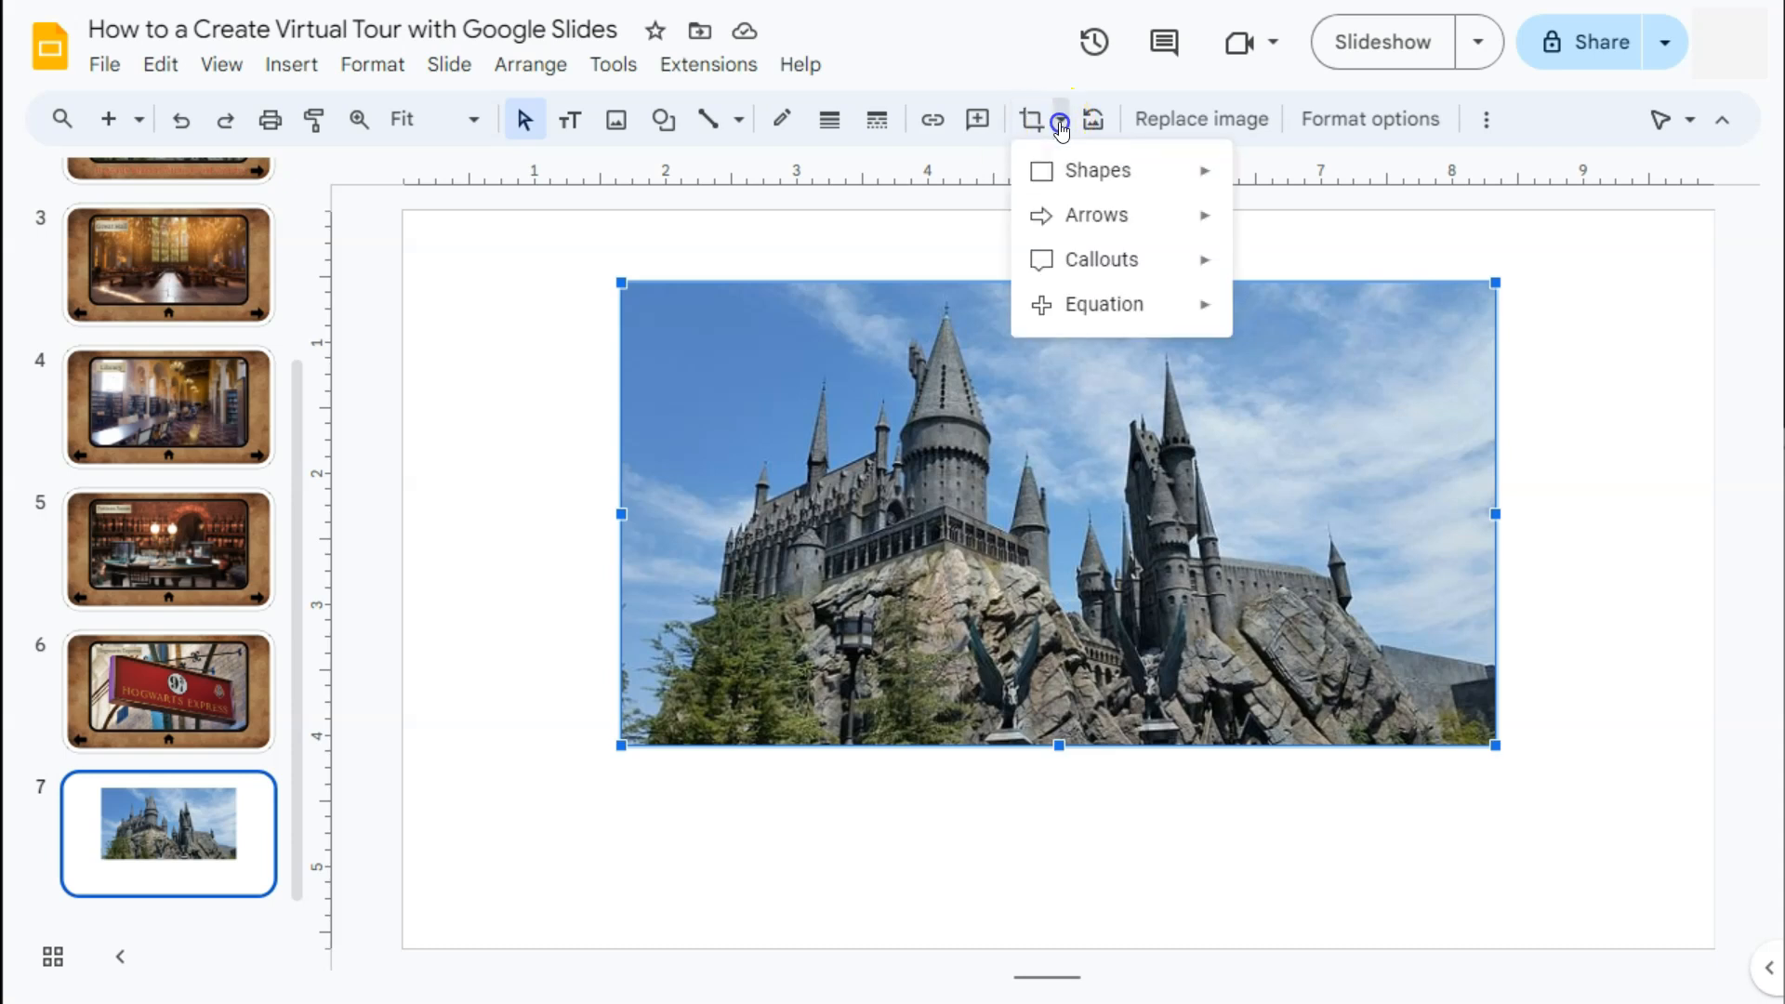
mouse_move(1095, 174)
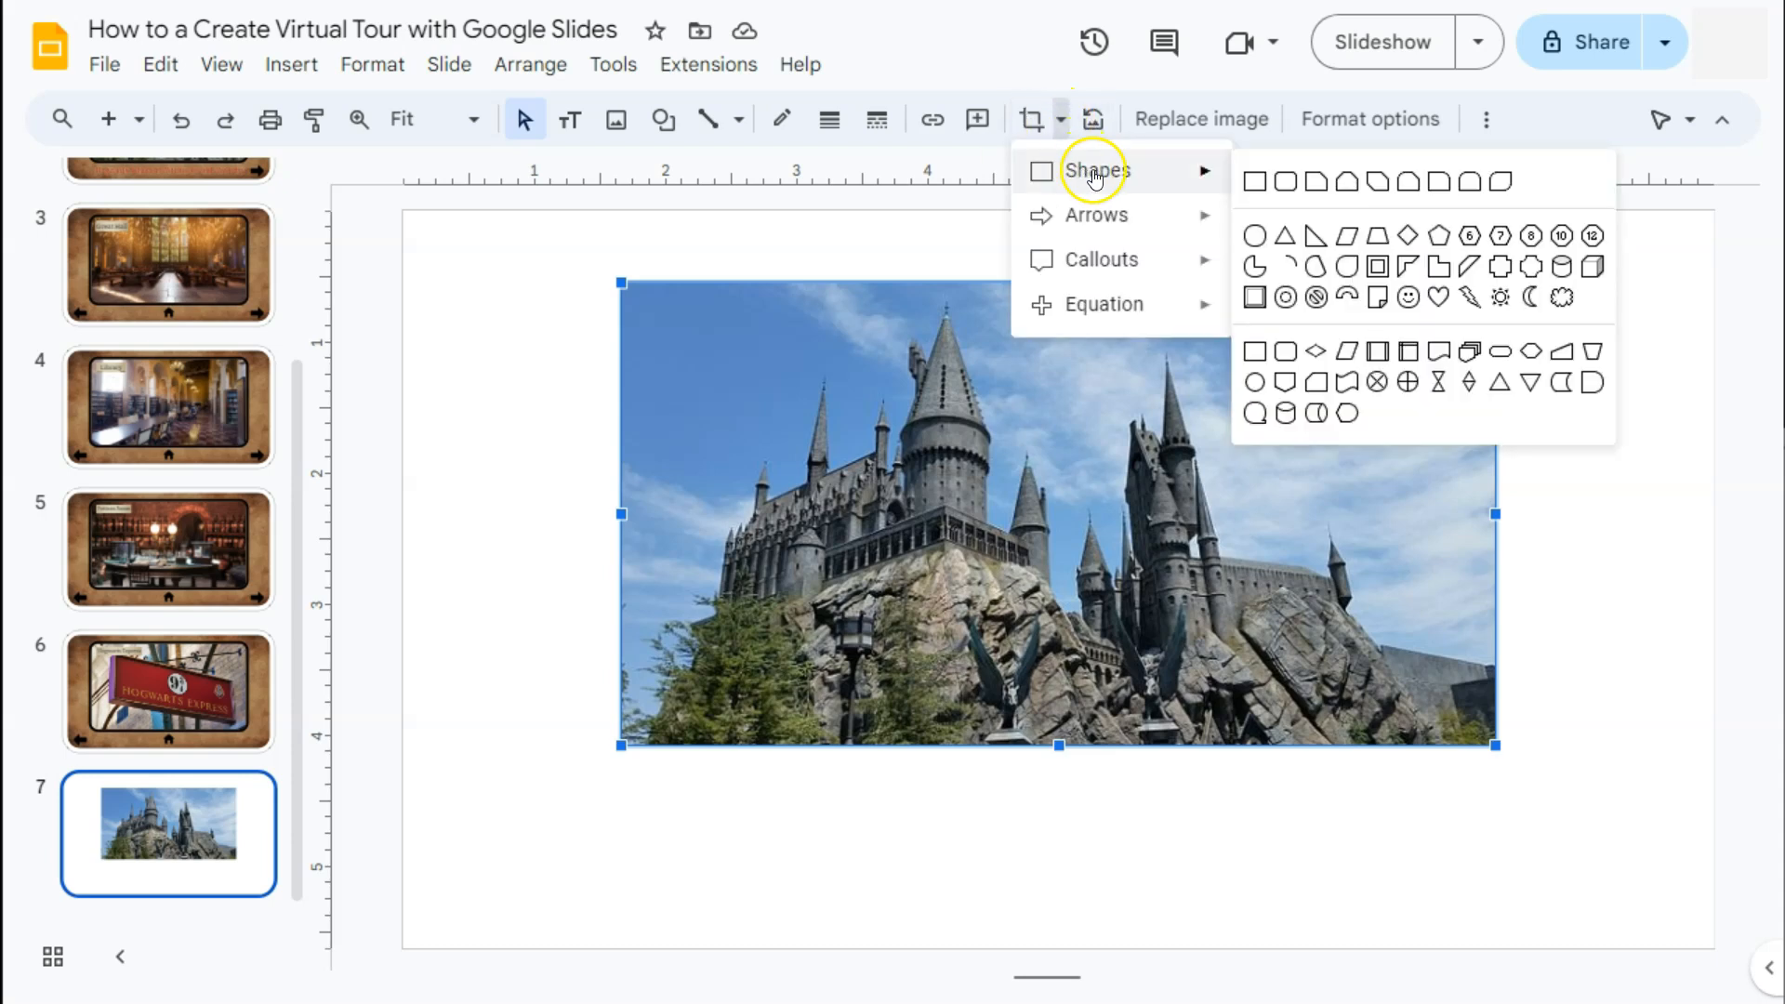
left_click(1285, 181)
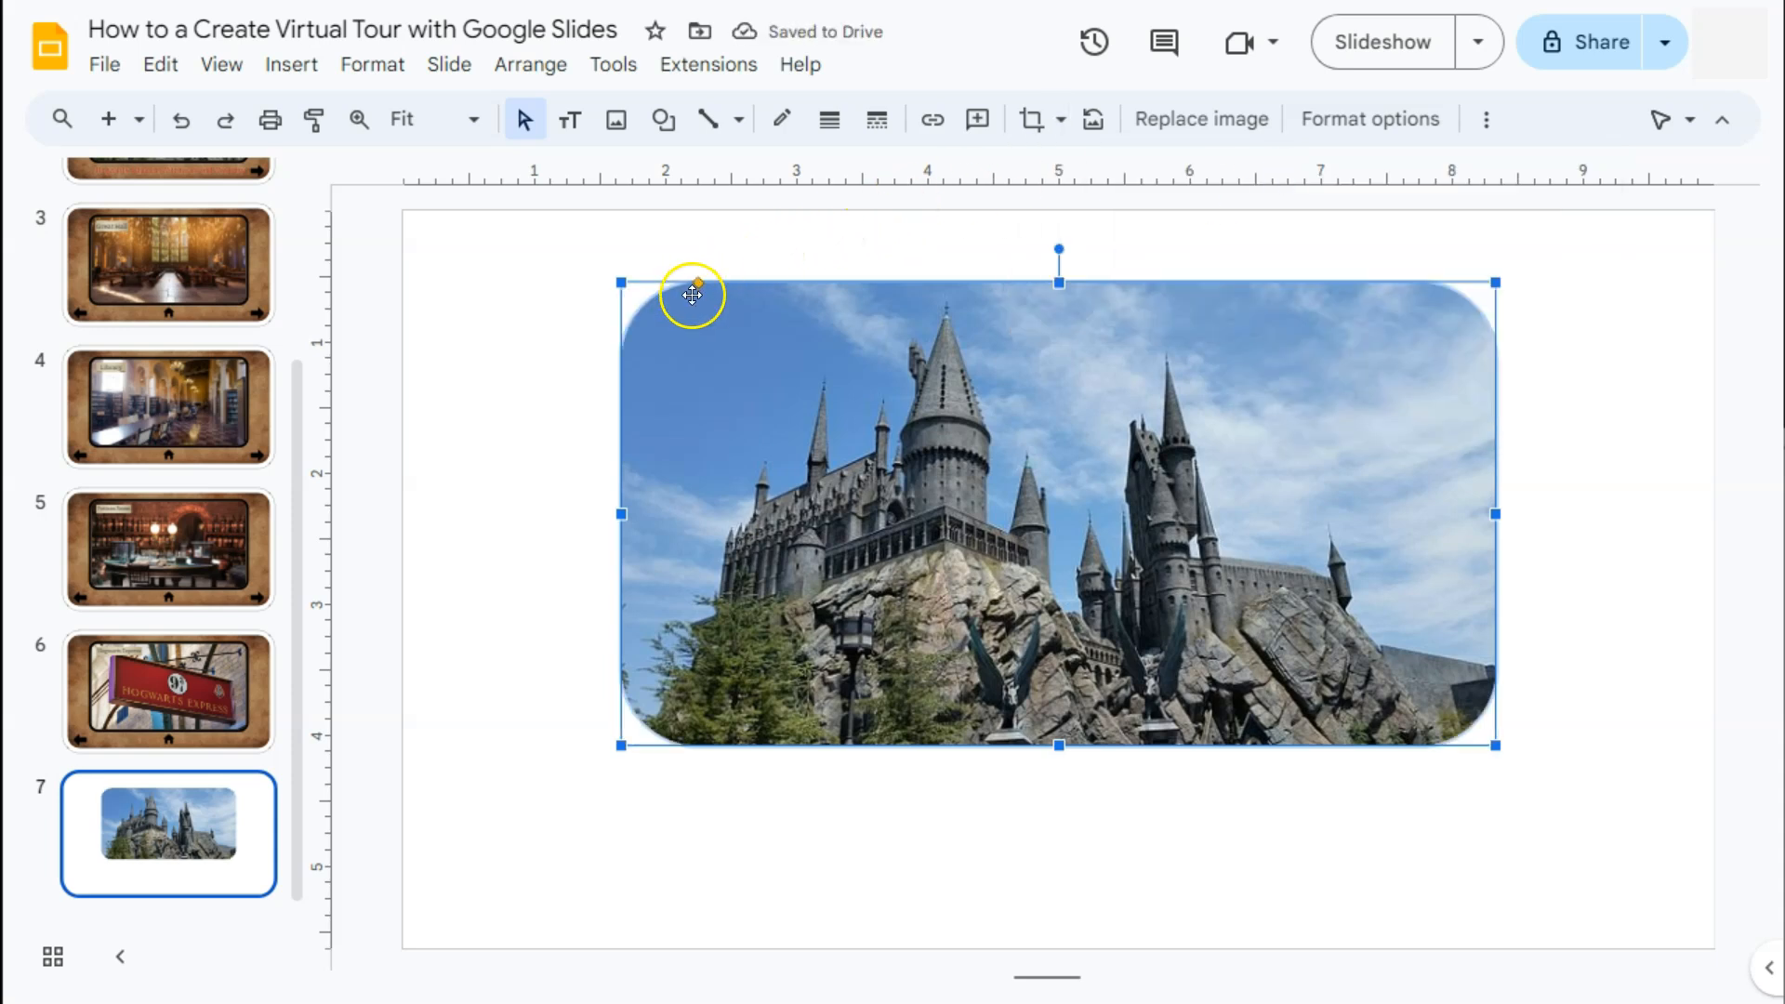
left_click_drag(699, 282, 657, 281)
left_click(666, 238)
left_click(1195, 332)
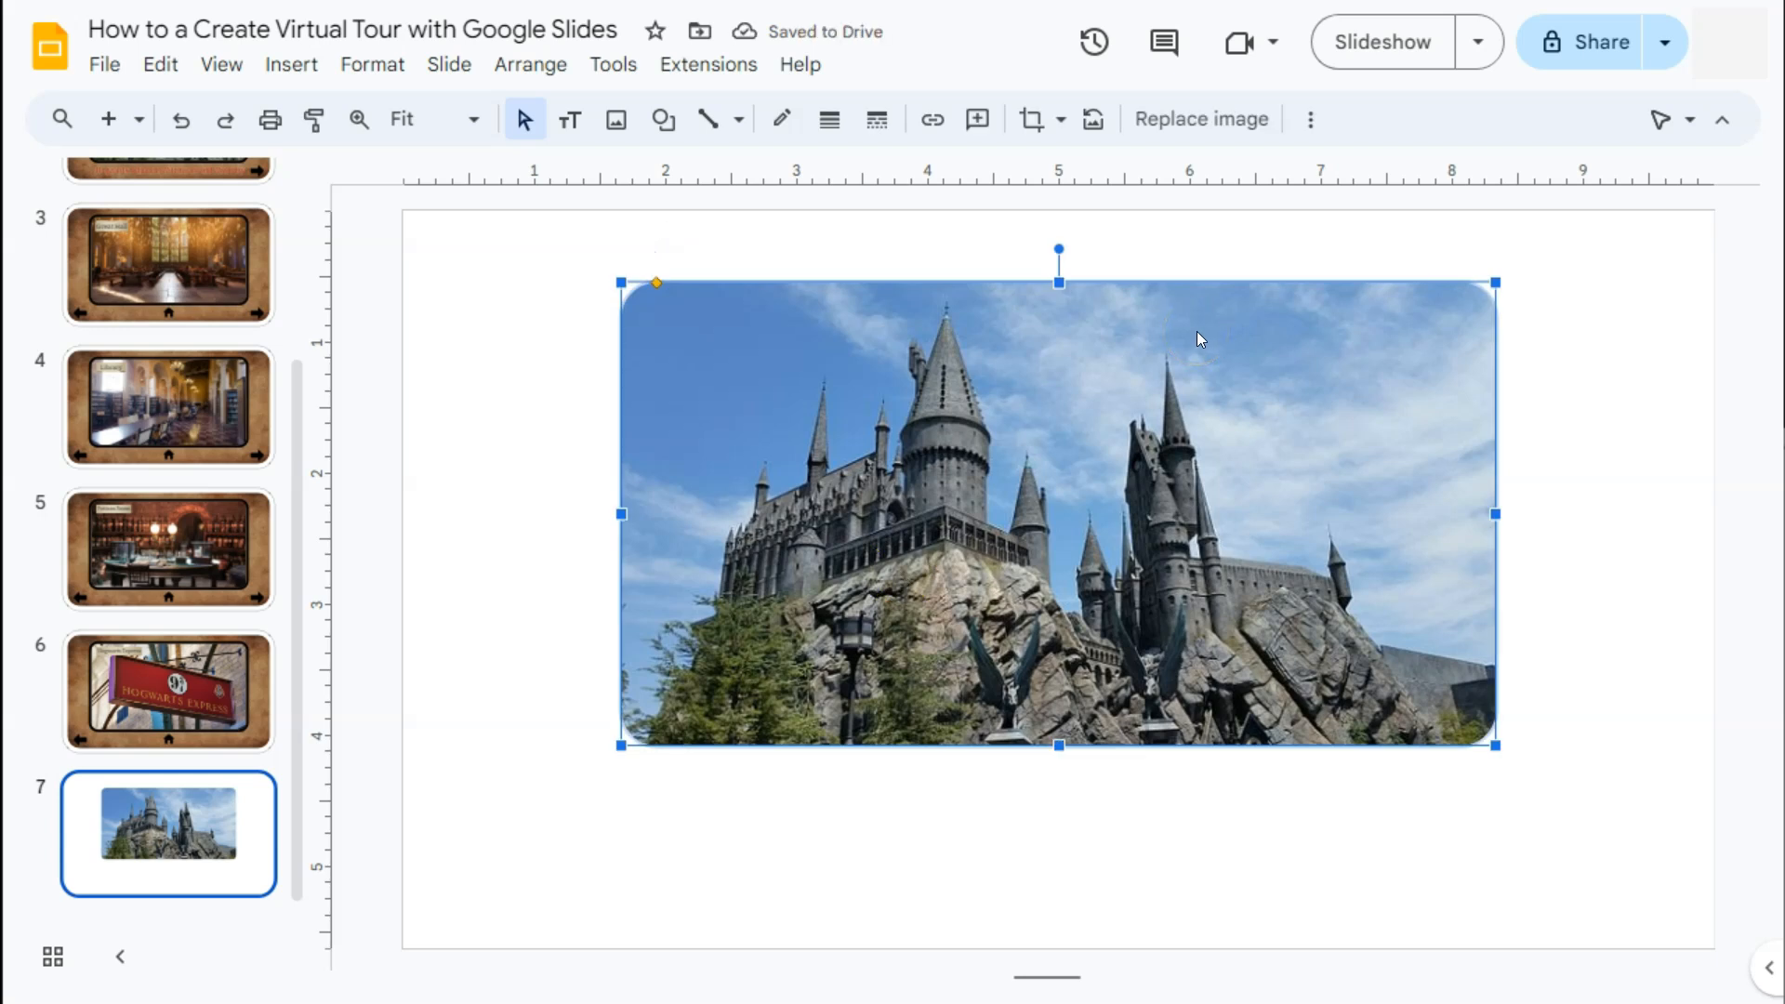
Give the castle image a black border with a weight of 8px.
left_click(779, 120)
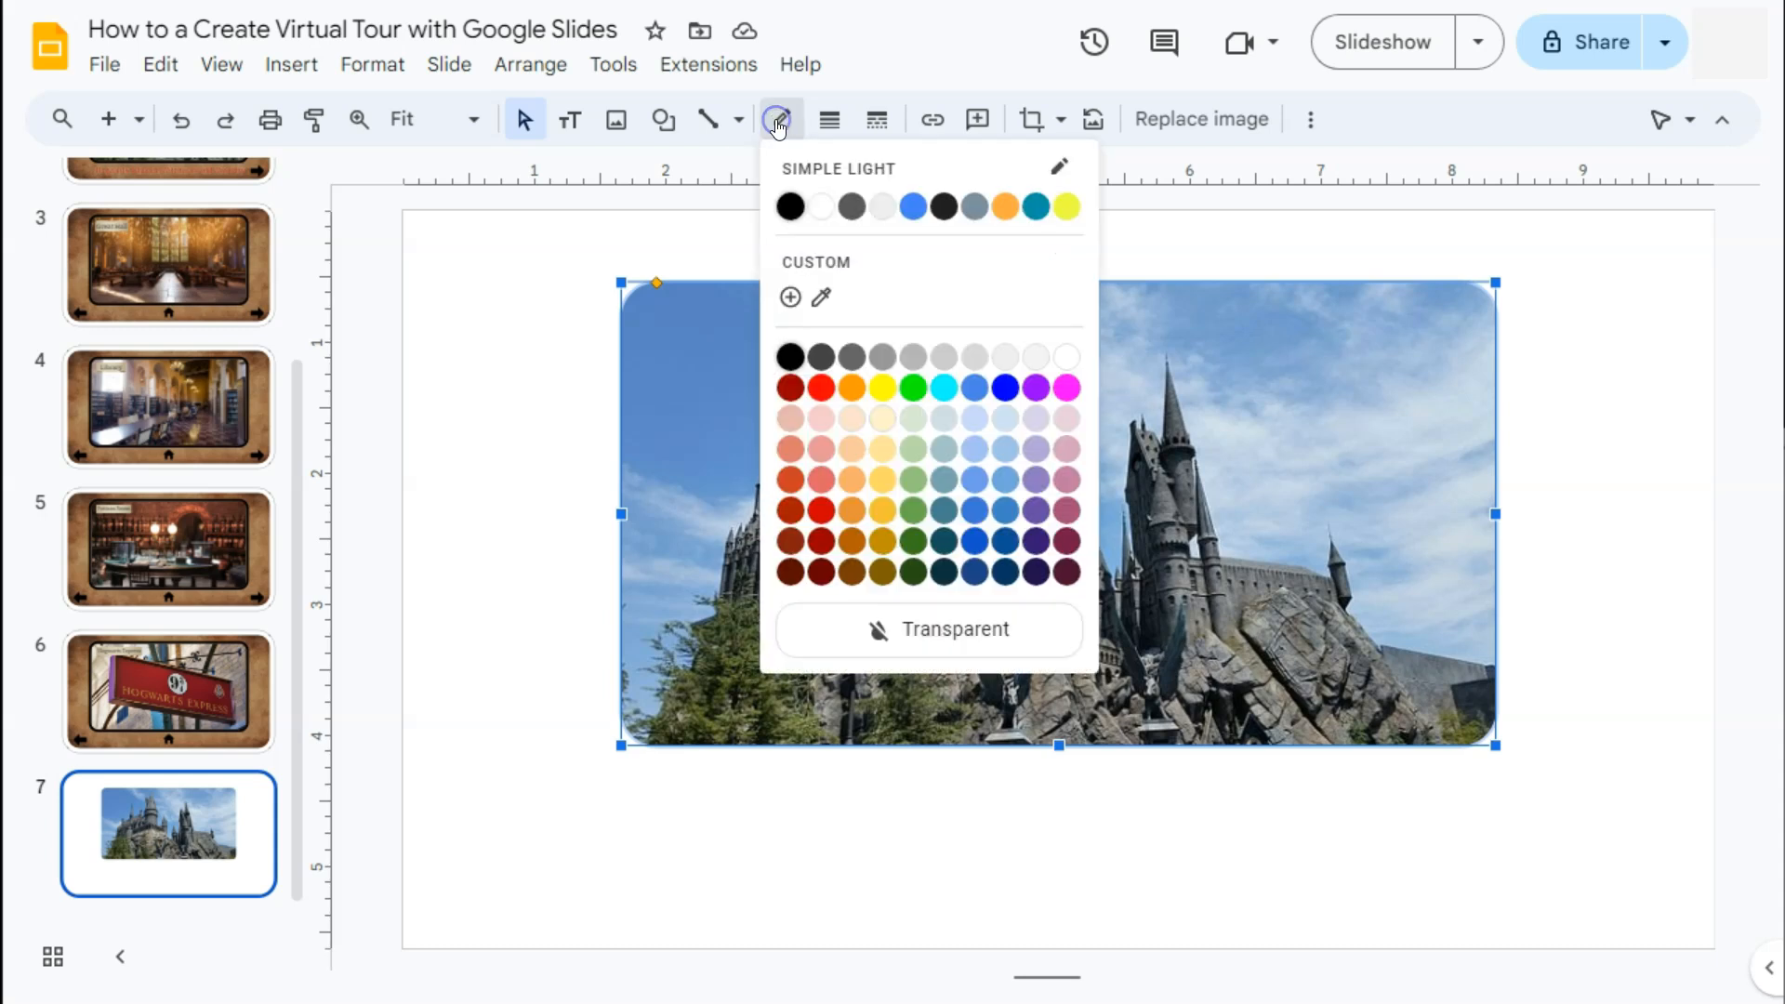
left_click(791, 208)
left_click(828, 118)
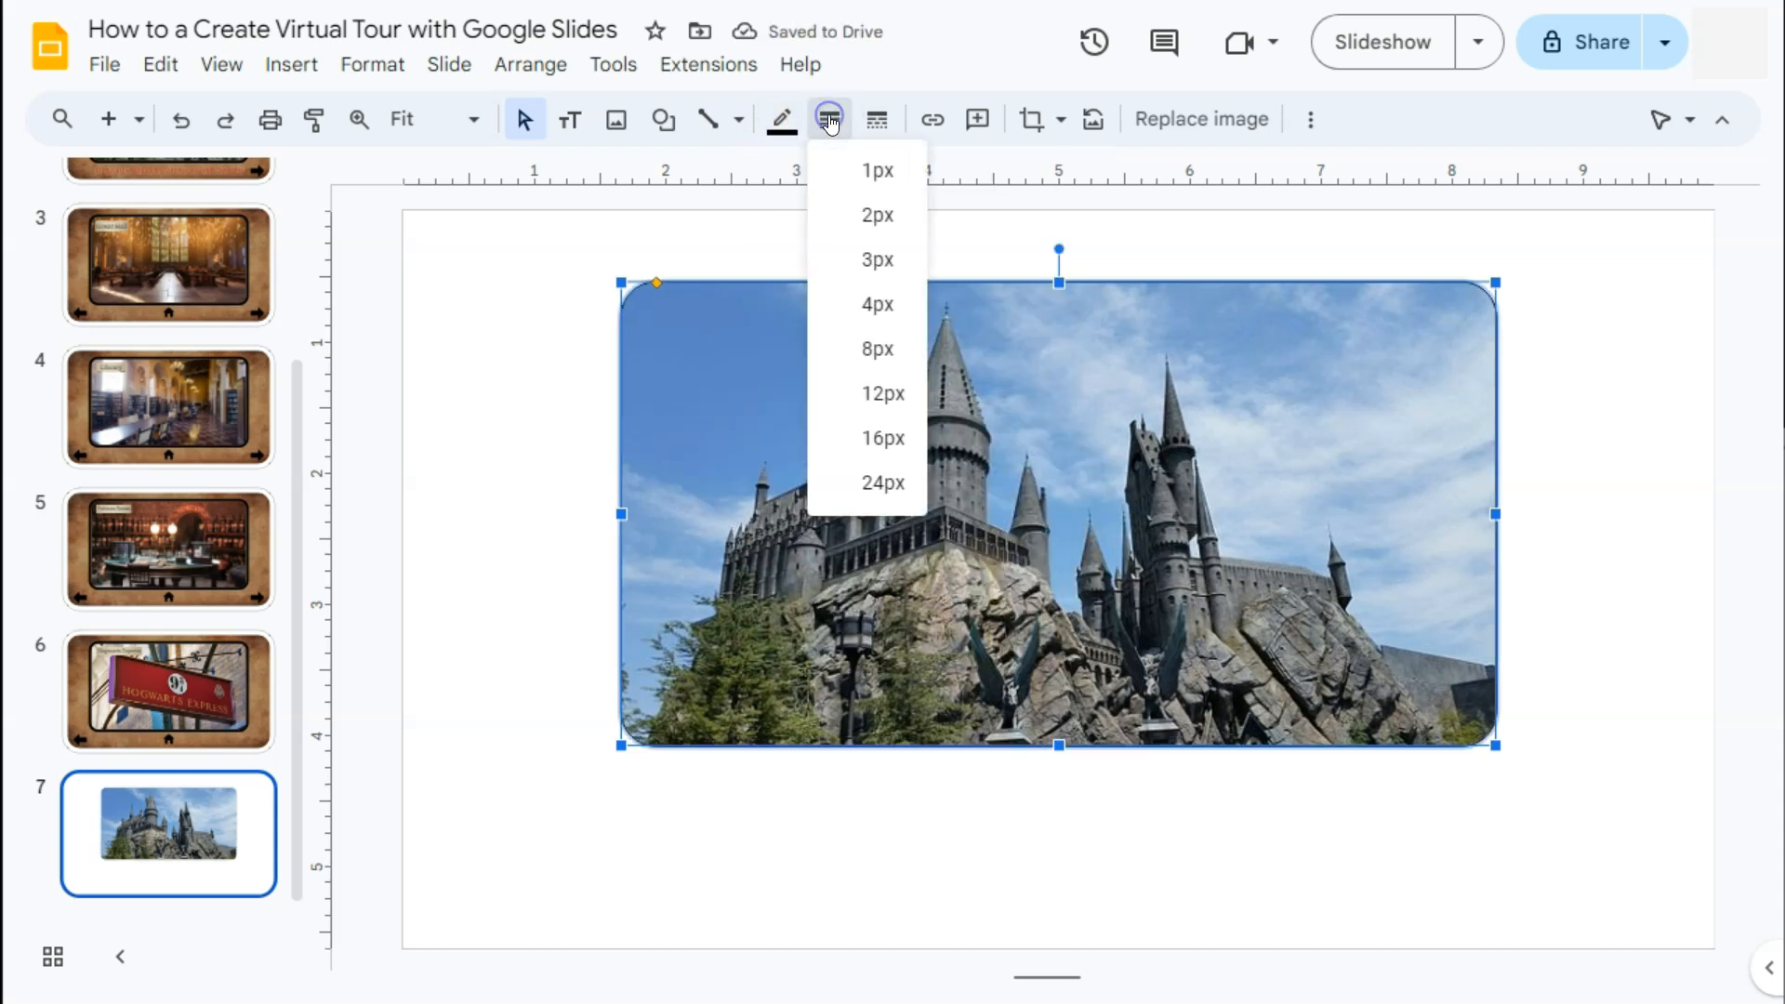
left_click(823, 350)
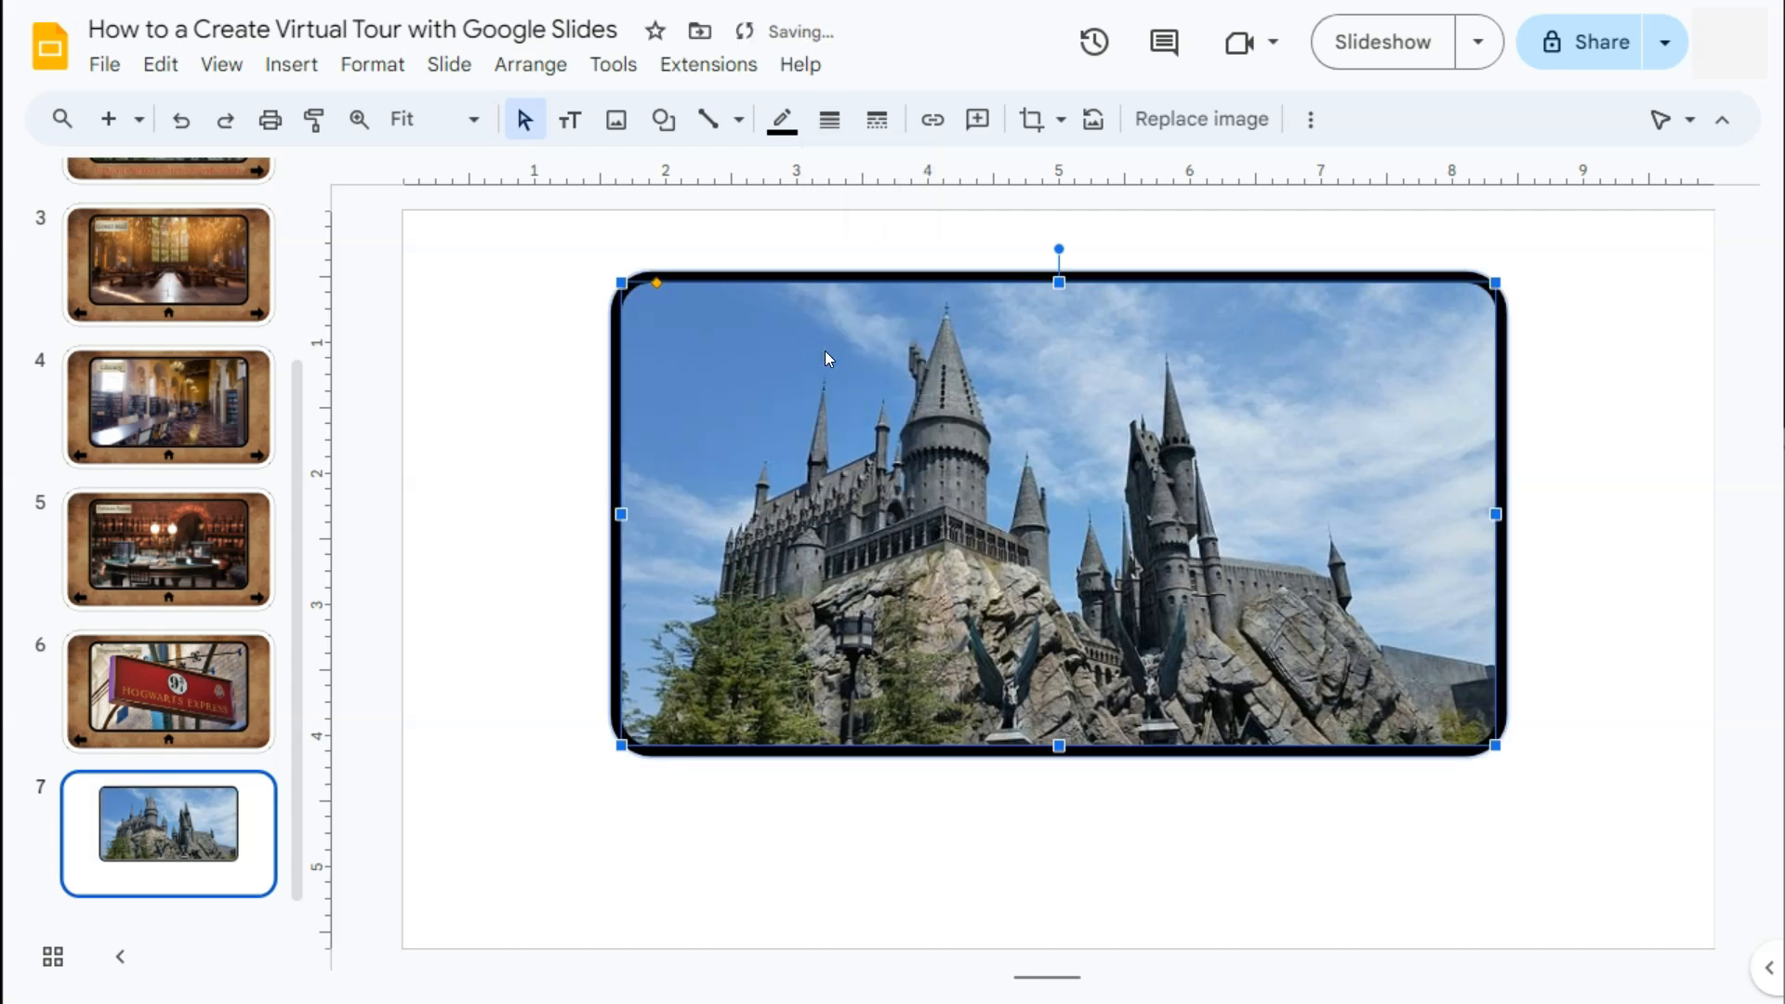
left_click(1619, 662)
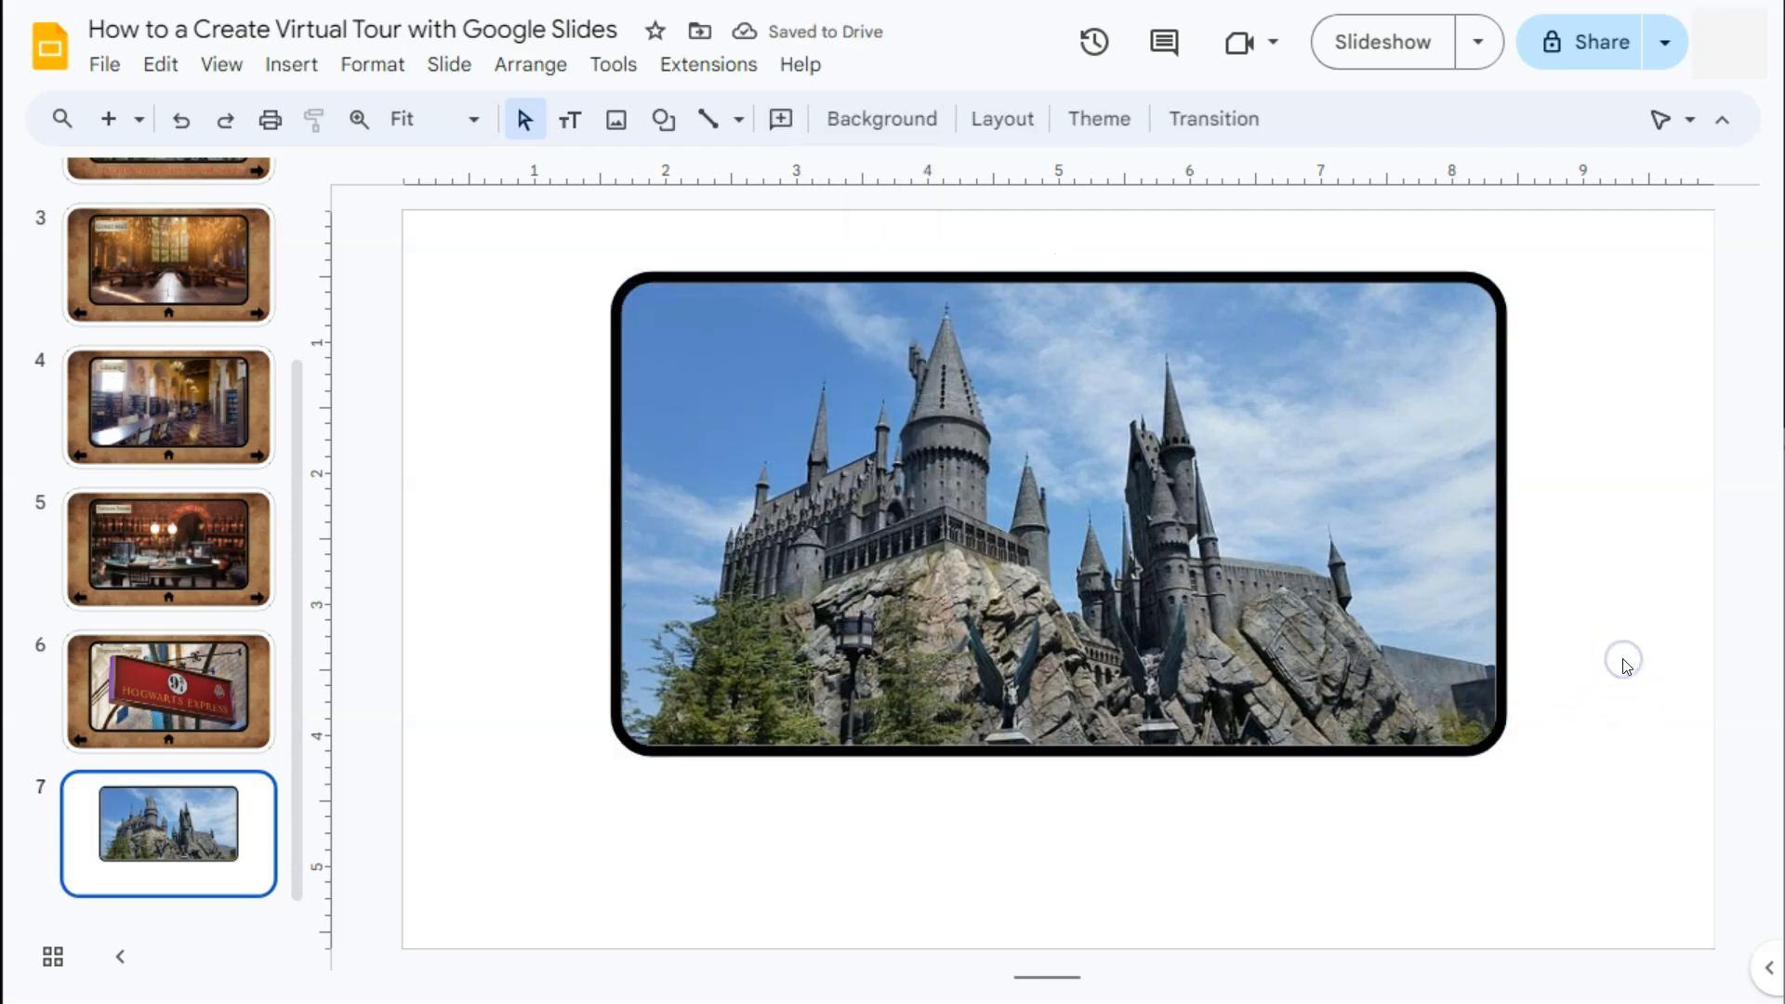
Enlarge the castle image slightly and center it horizontally in the upper part of the slide.
left_click_drag(1370, 471, 1336, 455)
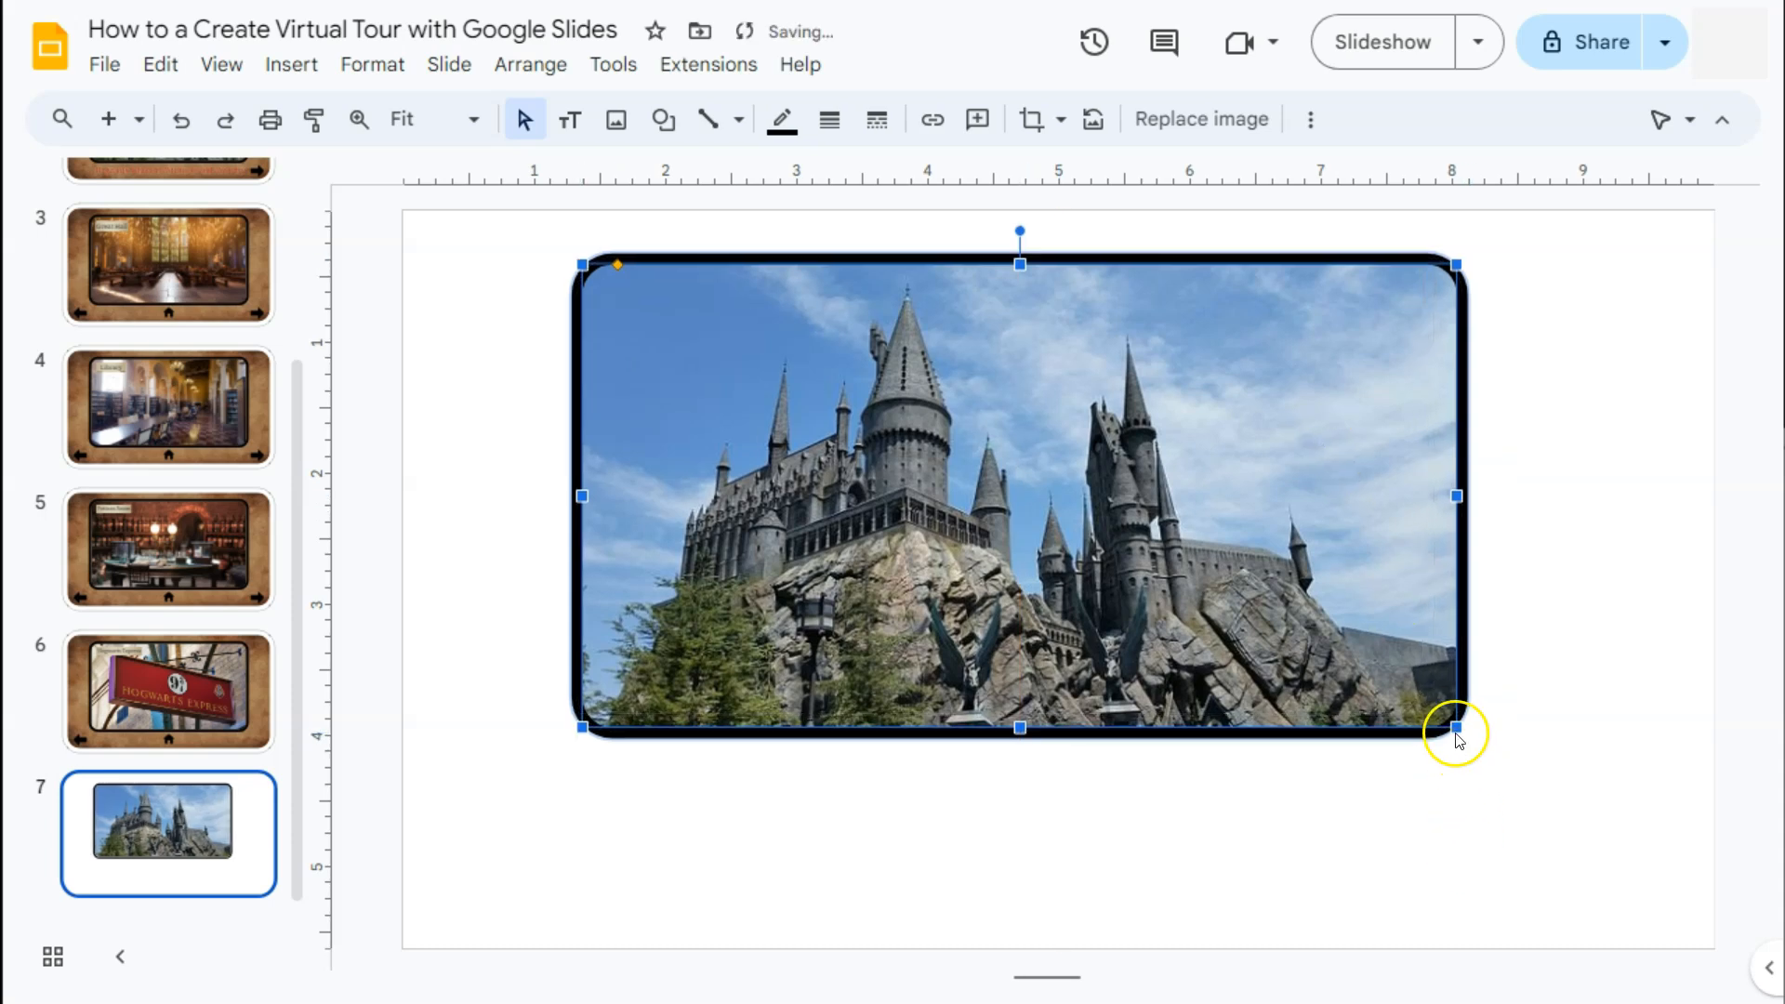
left_click_drag(1456, 727, 1486, 766)
left_click(1657, 729)
left_click_drag(1372, 568, 1374, 561)
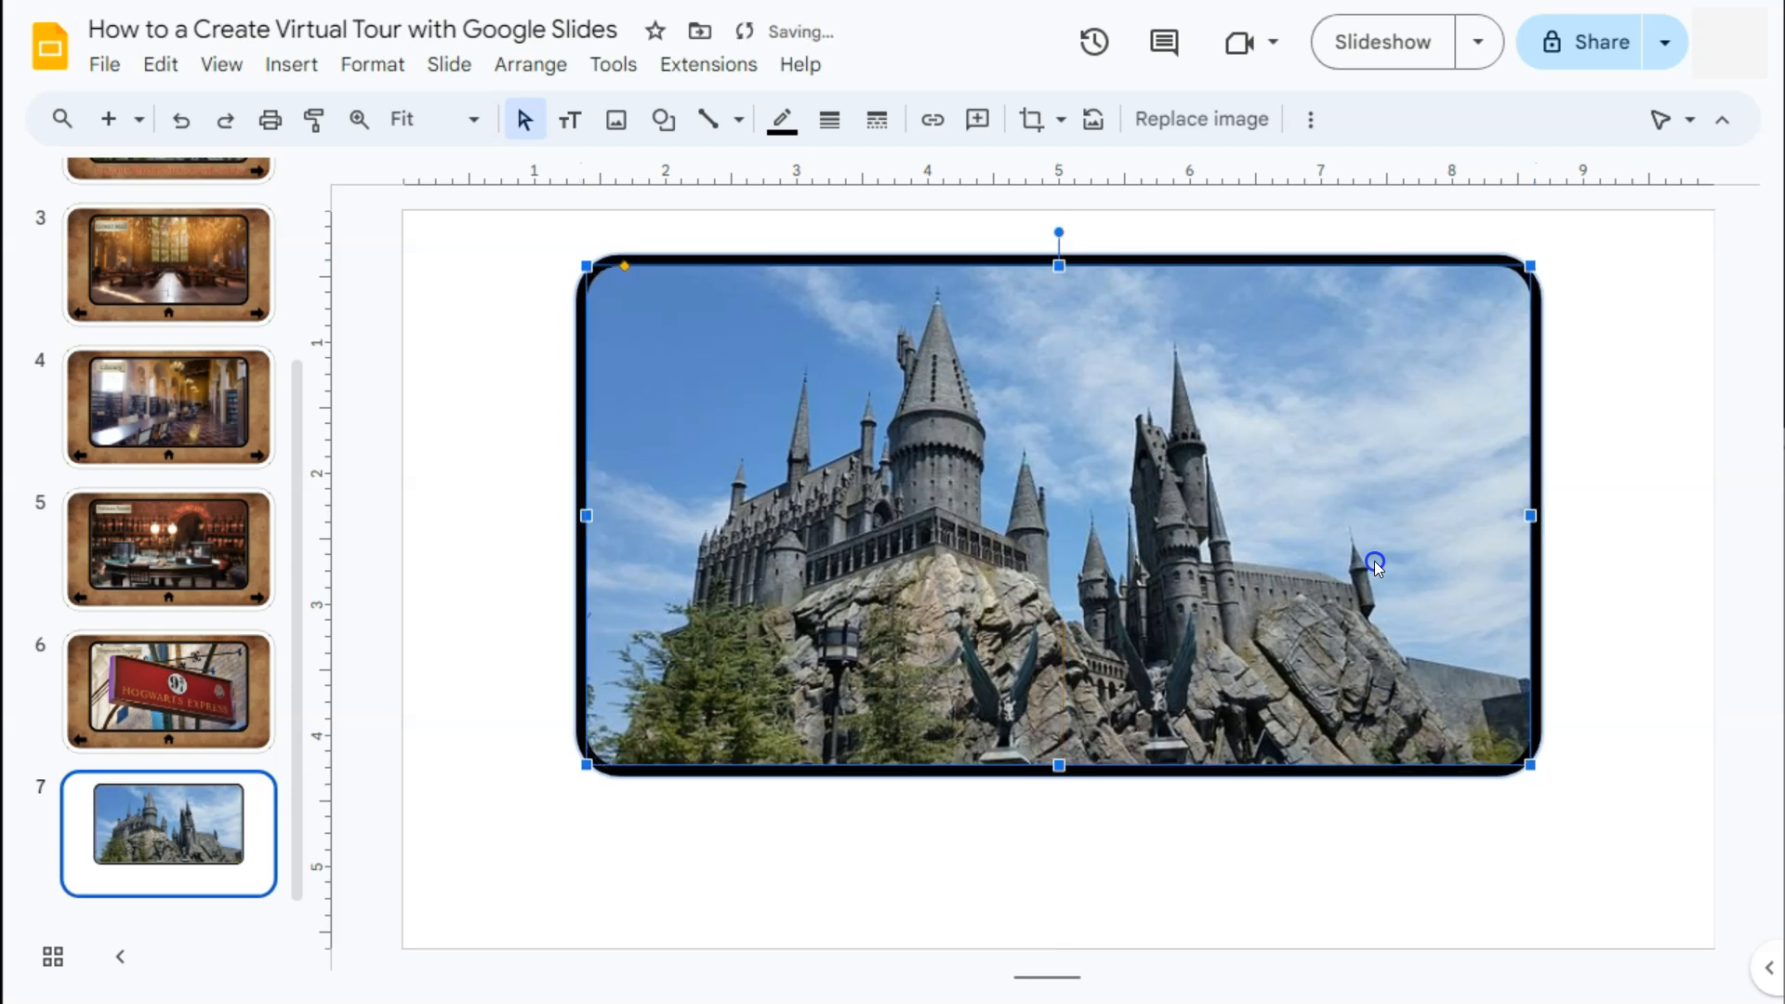
left_click(1605, 553)
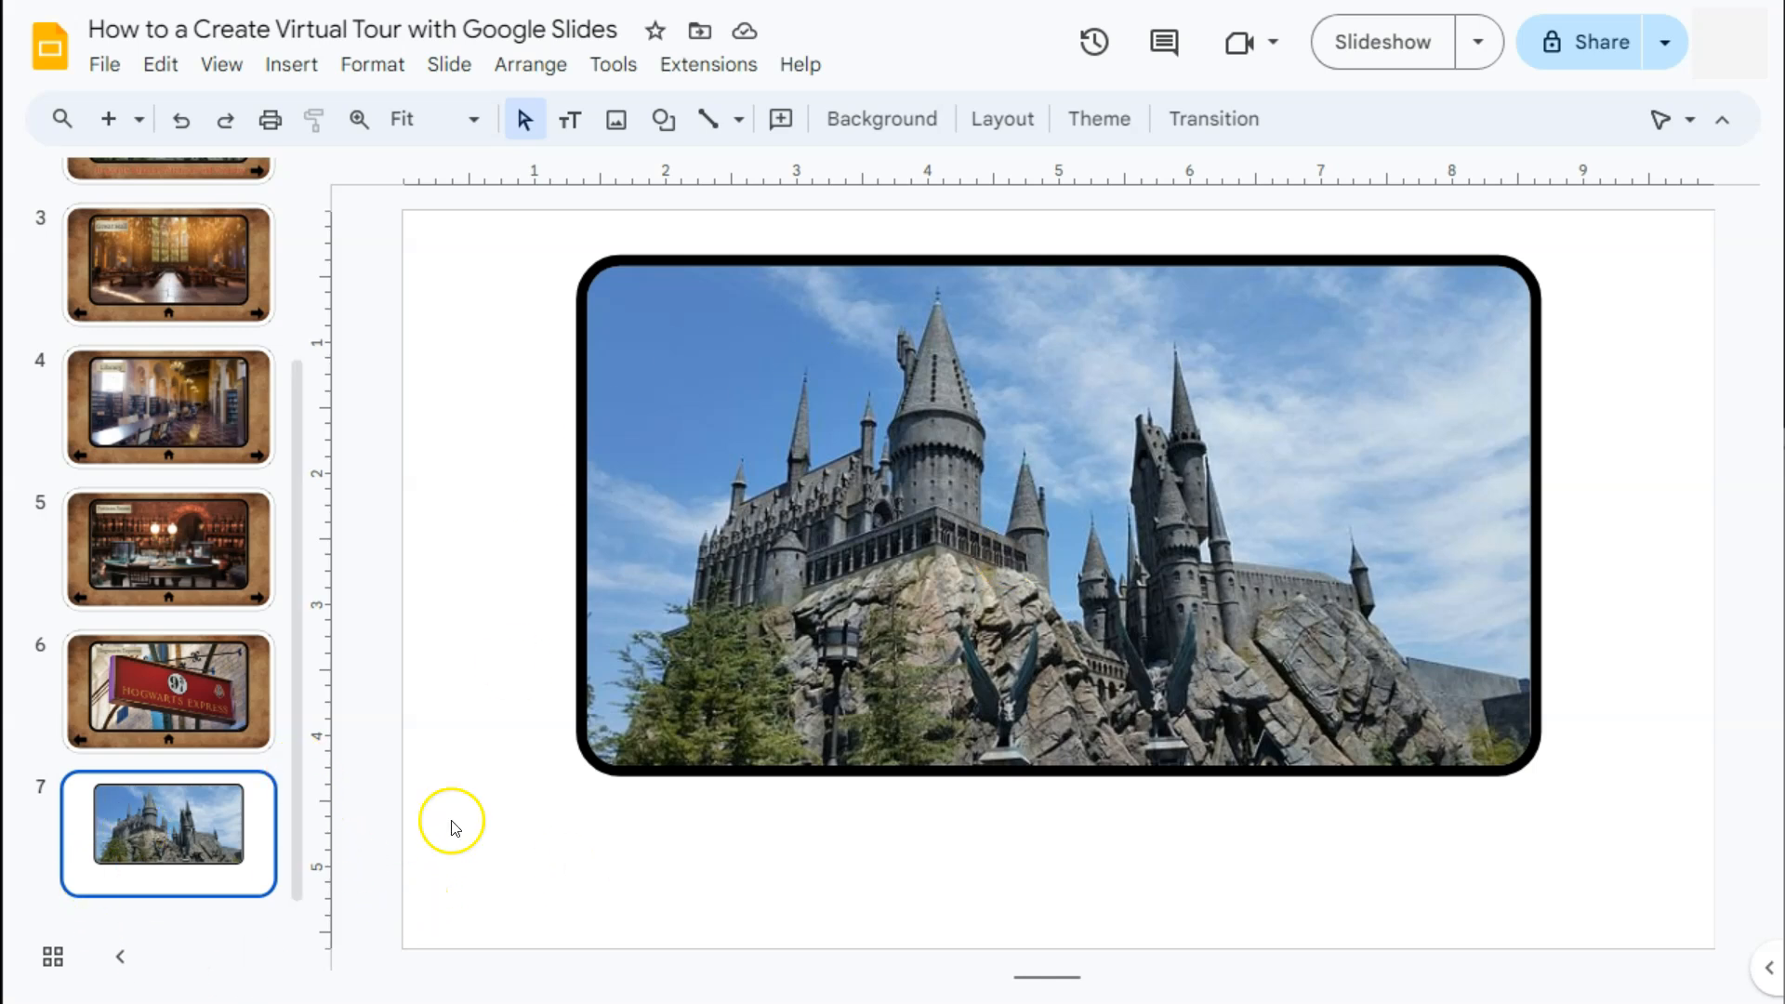
Duplicate the castle slide twice to create slides 8 and 9.
right_click(190, 817)
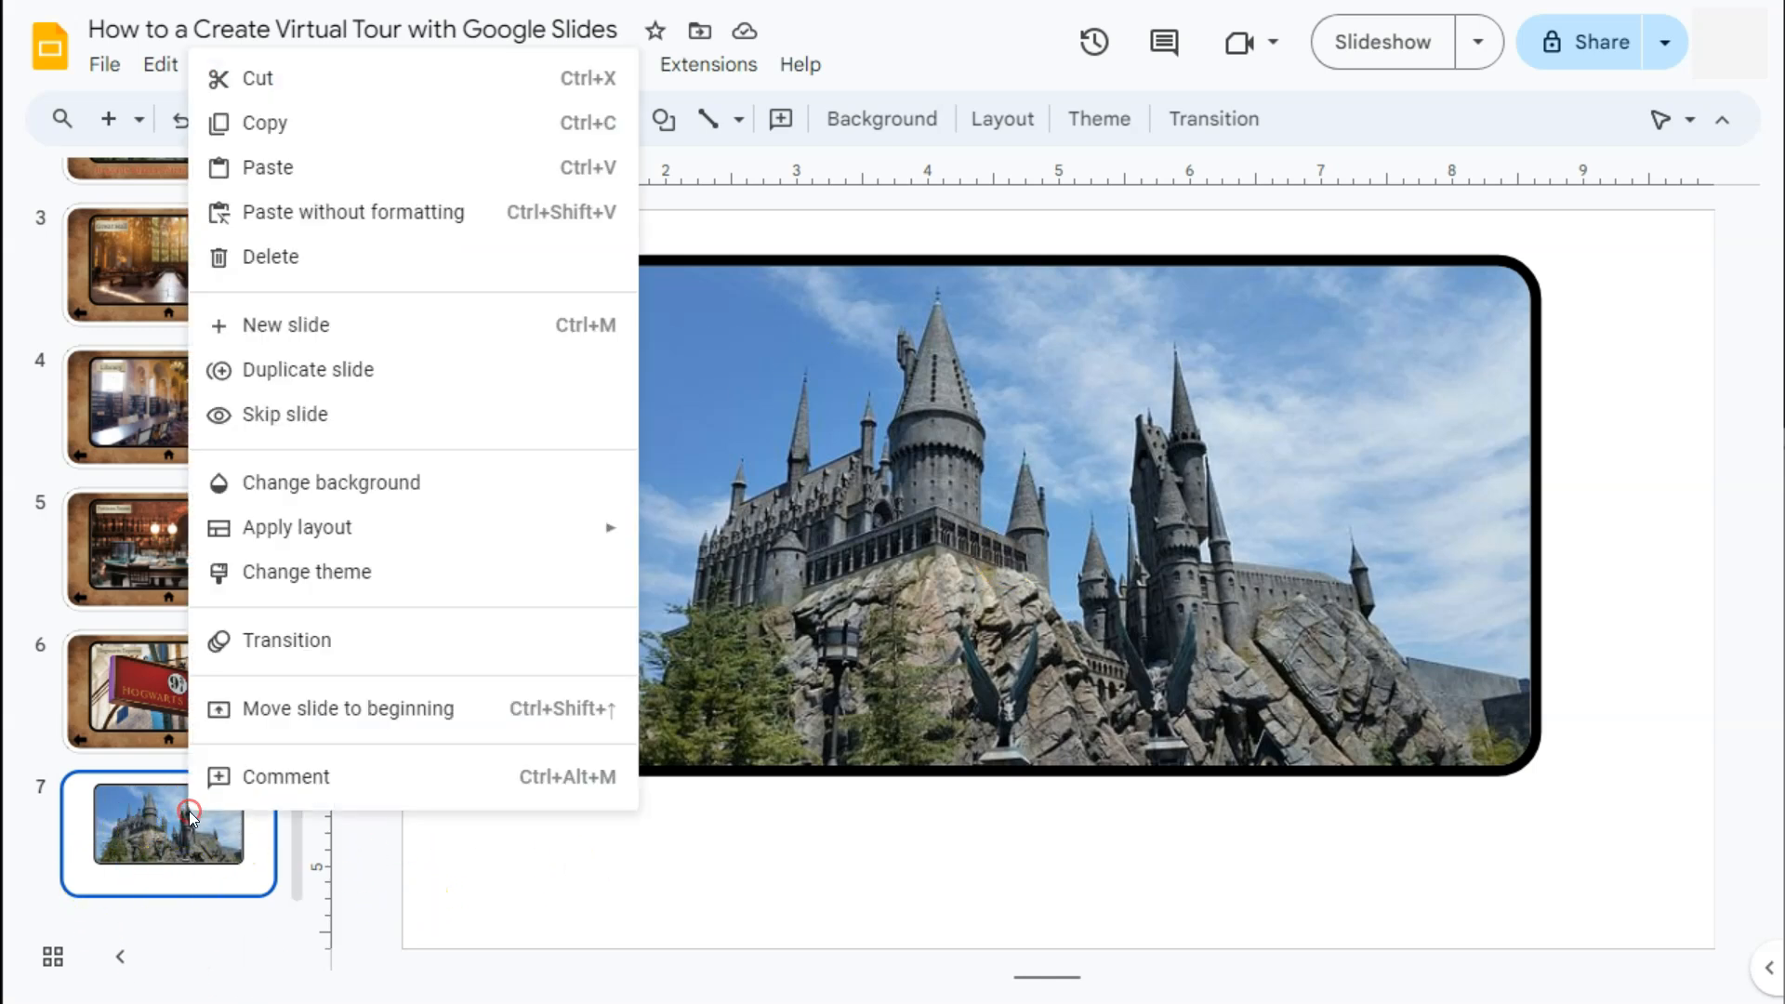
left_click(275, 372)
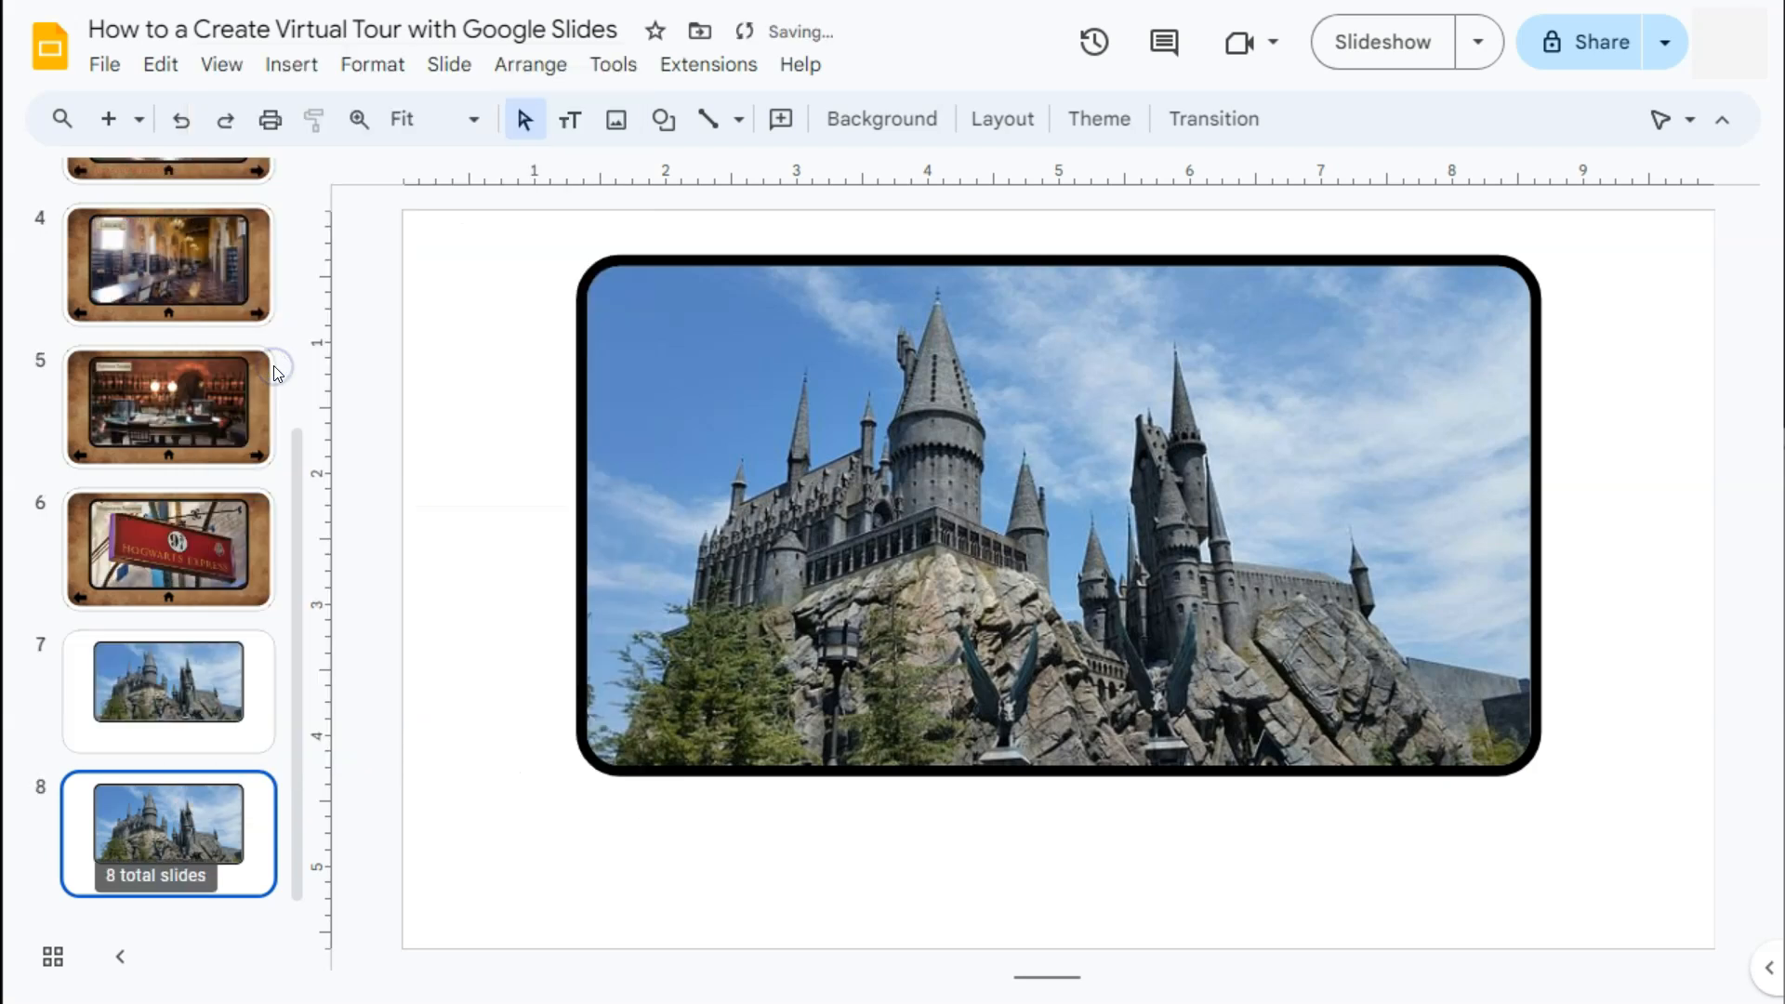
right_click(165, 837)
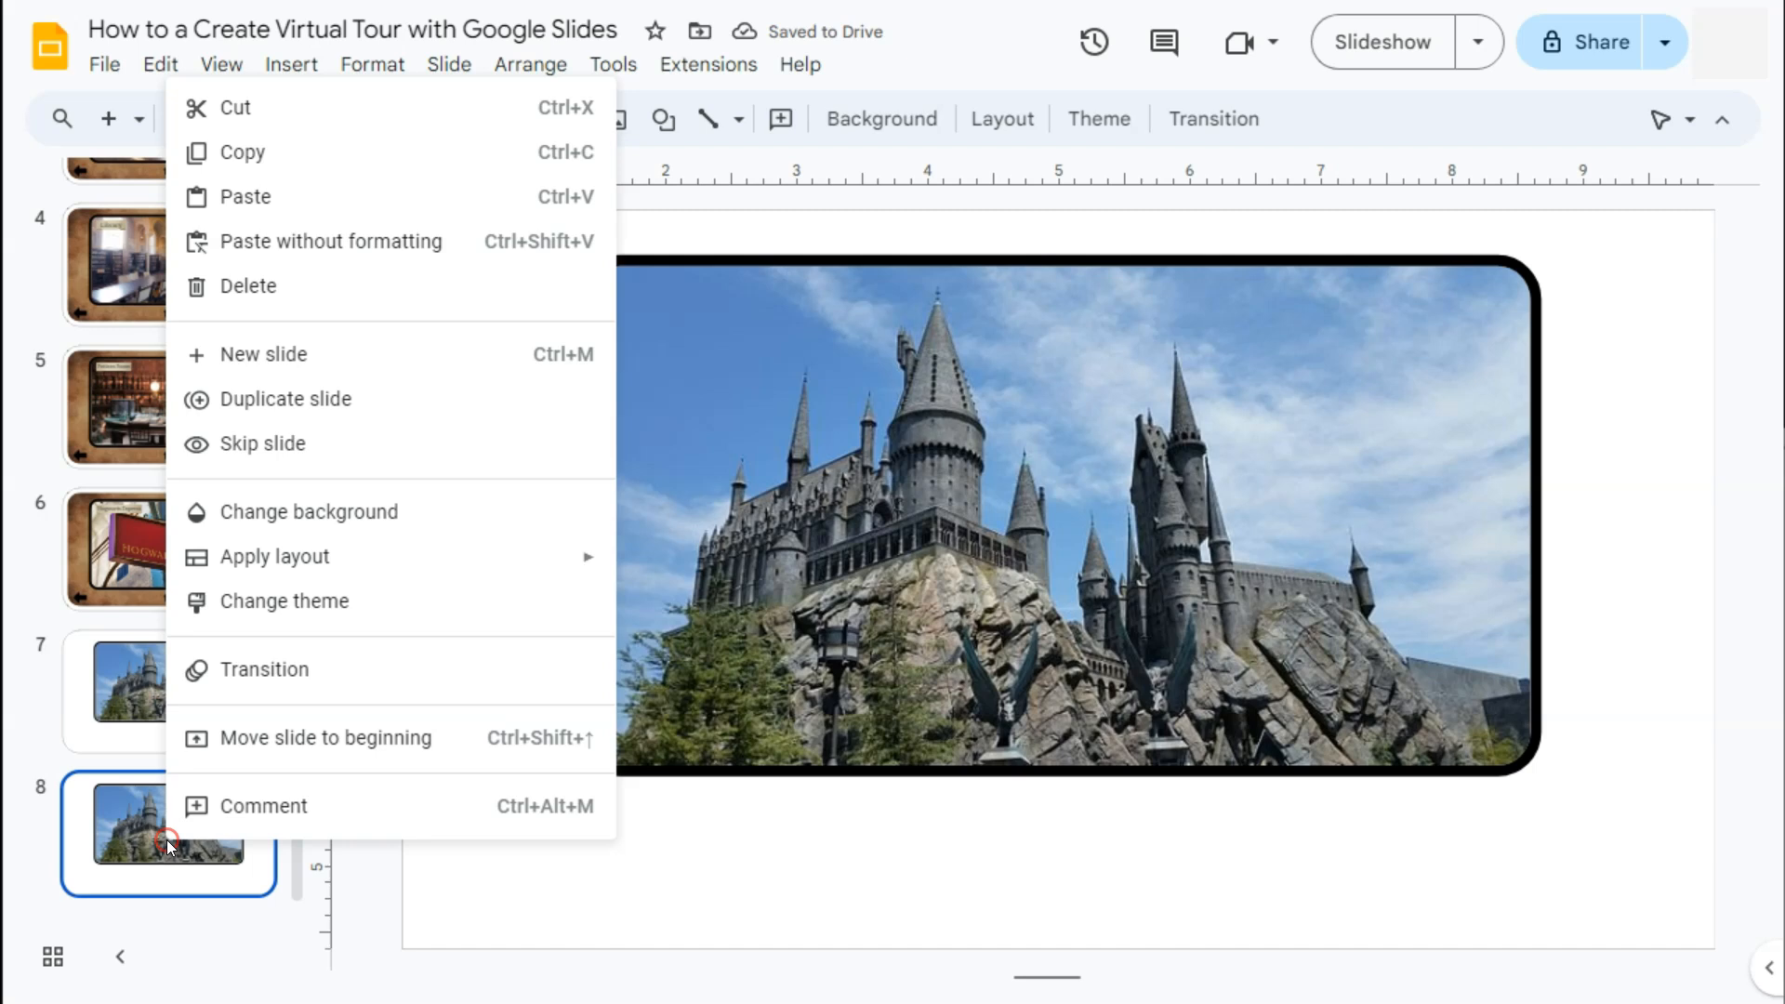
left_click(255, 406)
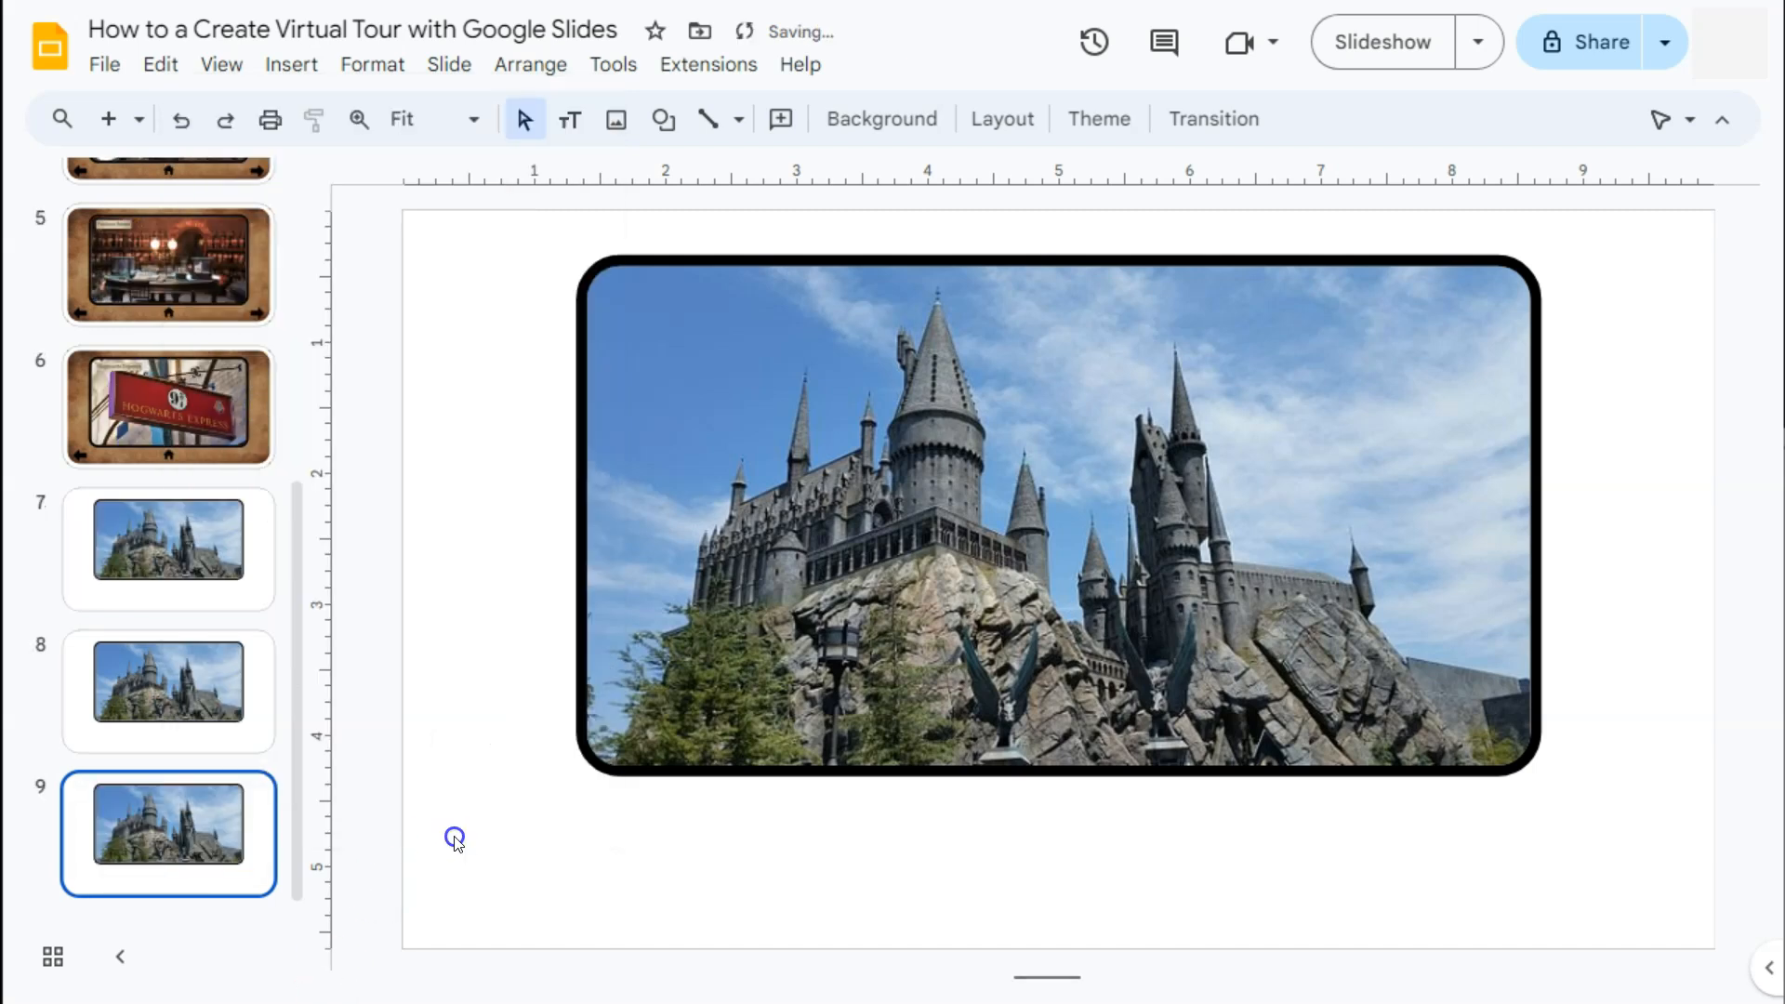
Compare the framed castle image's position across slides 7, 8 and 9.
left_click(203, 535)
left_click(203, 684)
left_click(195, 784)
left_click(187, 666)
left_click(198, 814)
left_click(207, 660)
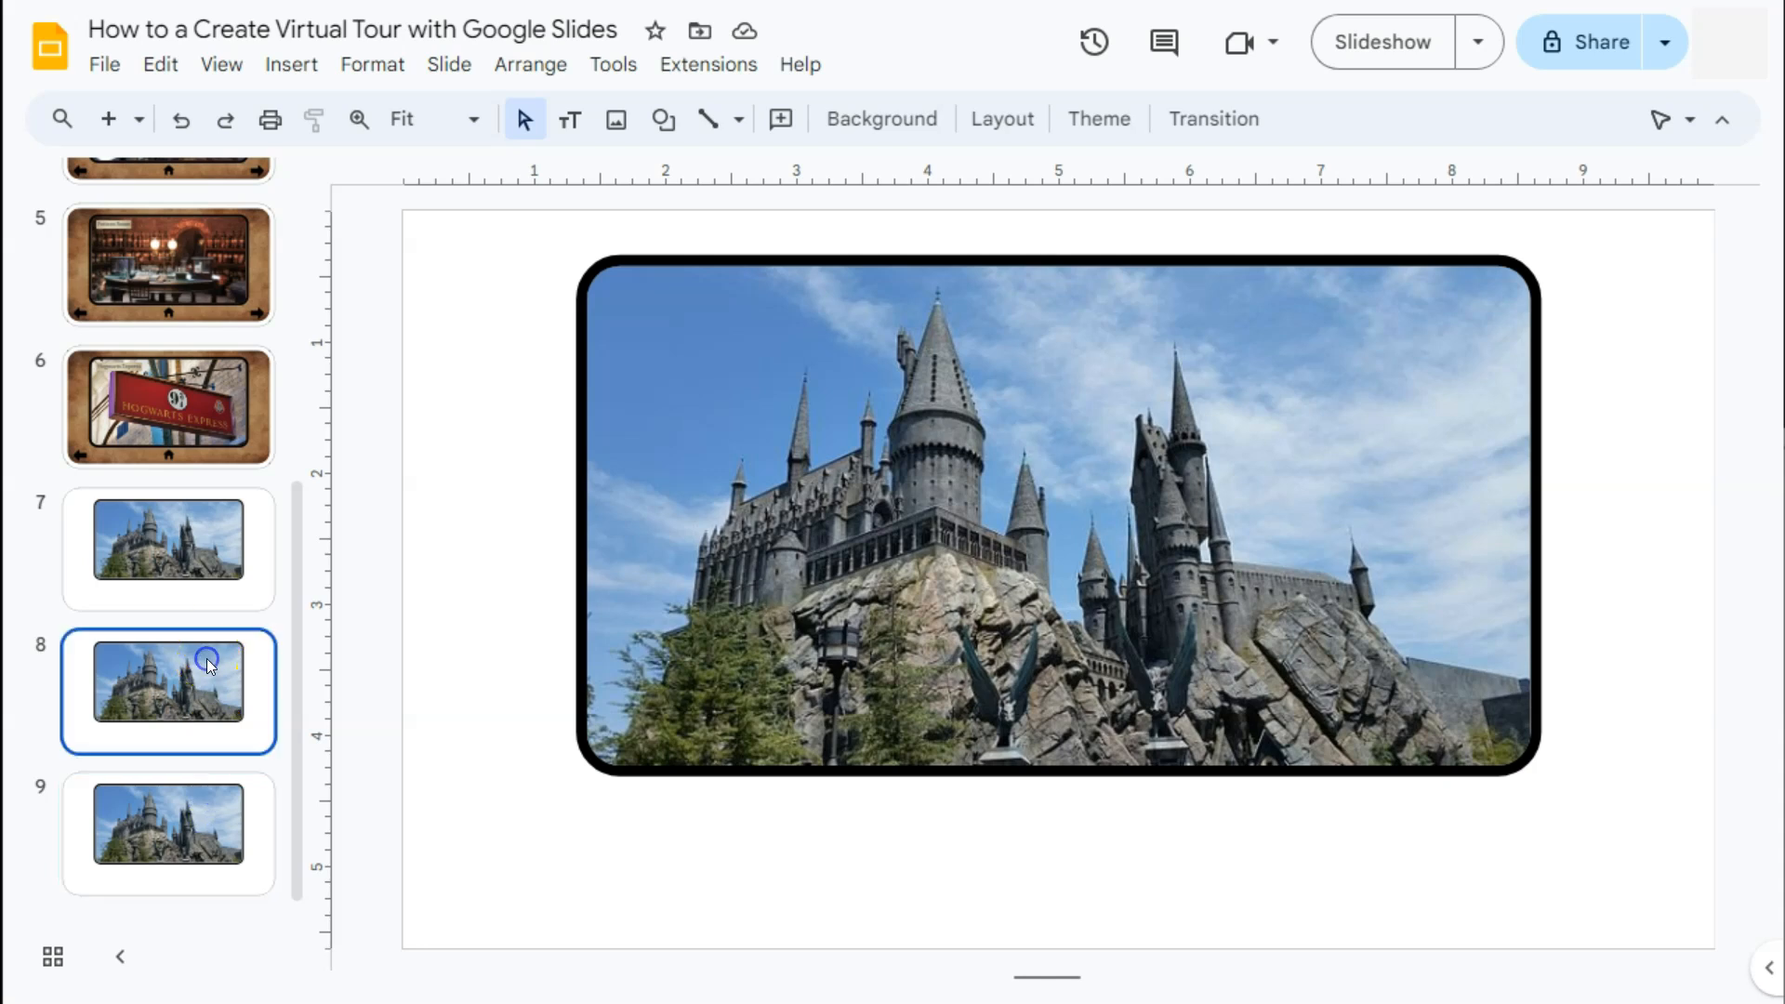
left_click(204, 560)
Select the castle image on slide 8 and start a web image search for its replacement.
left_click(220, 697)
left_click(867, 497)
left_click(622, 400)
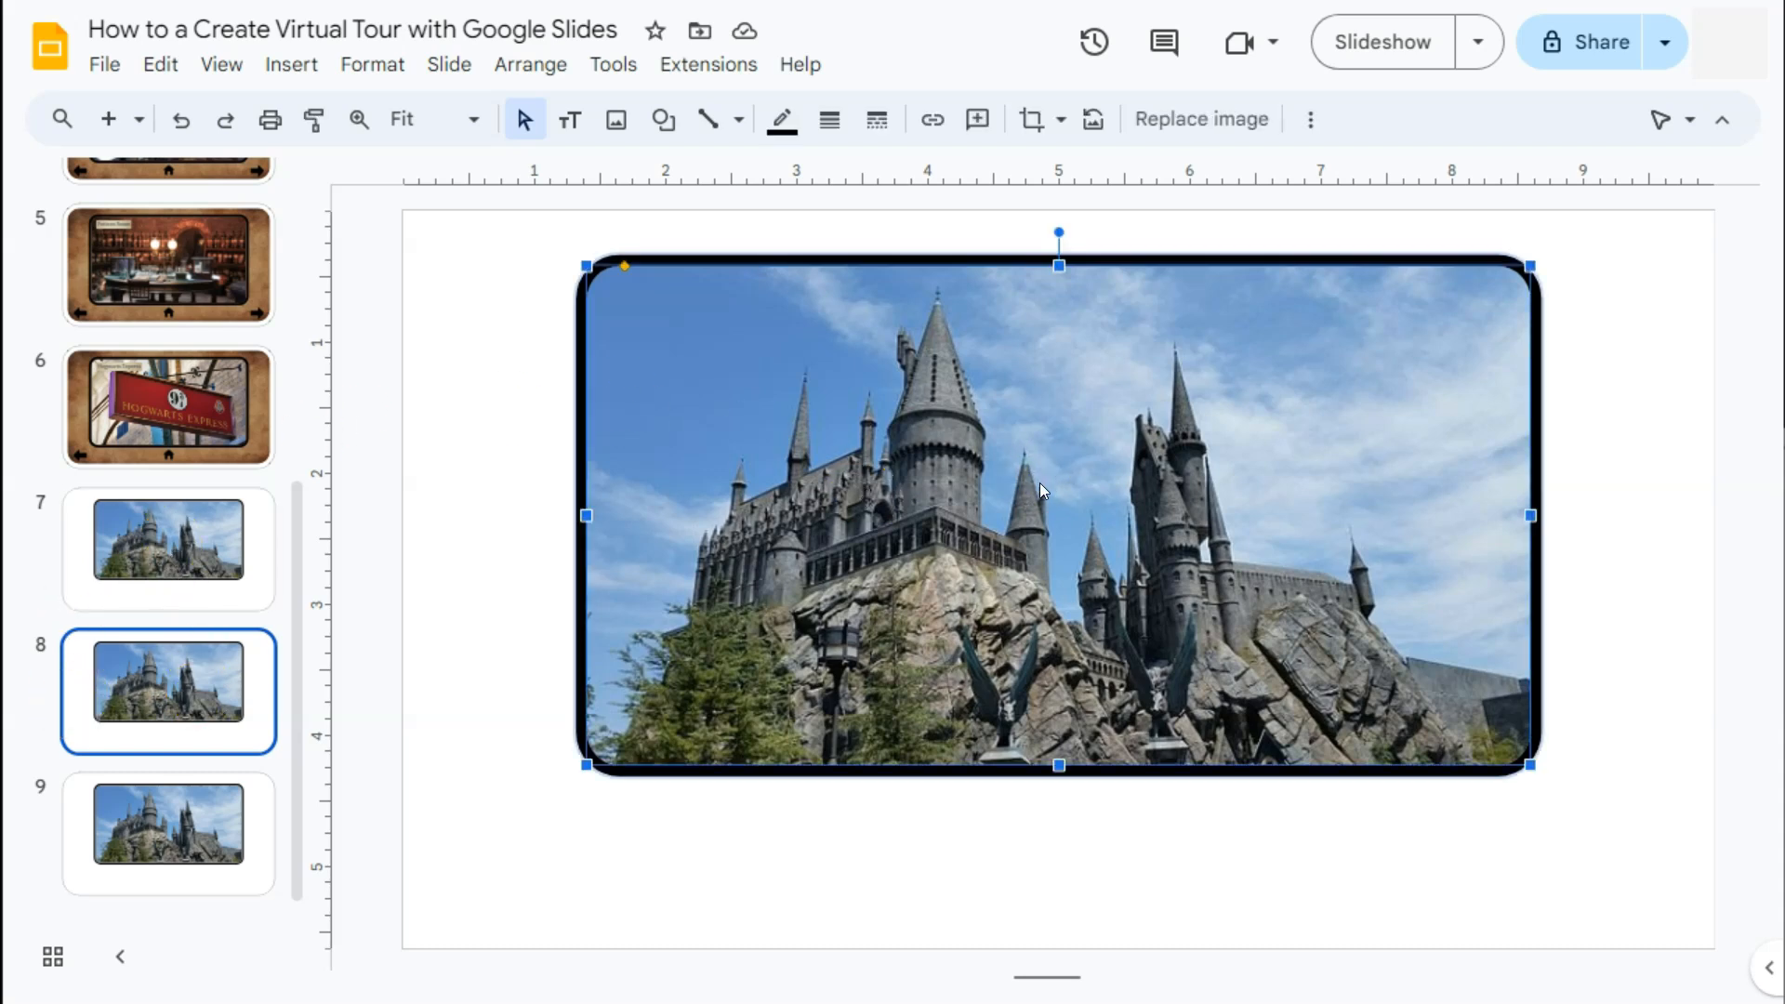
left_click(1187, 130)
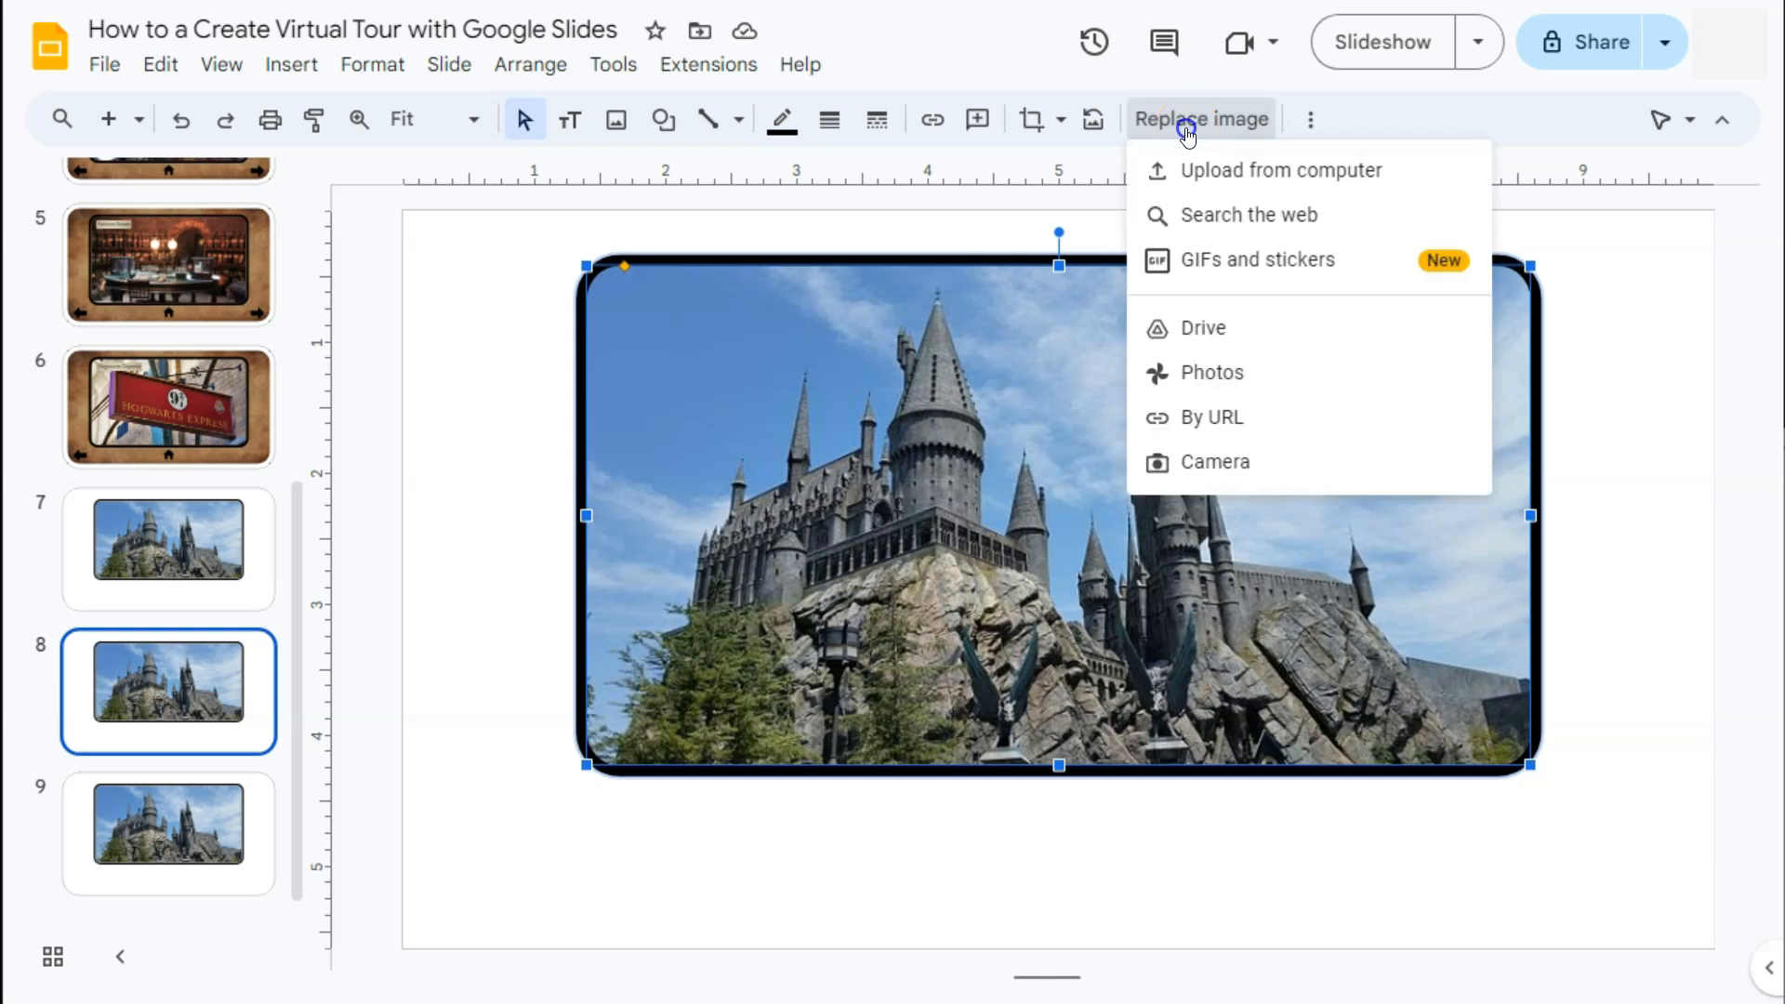
left_click(1218, 217)
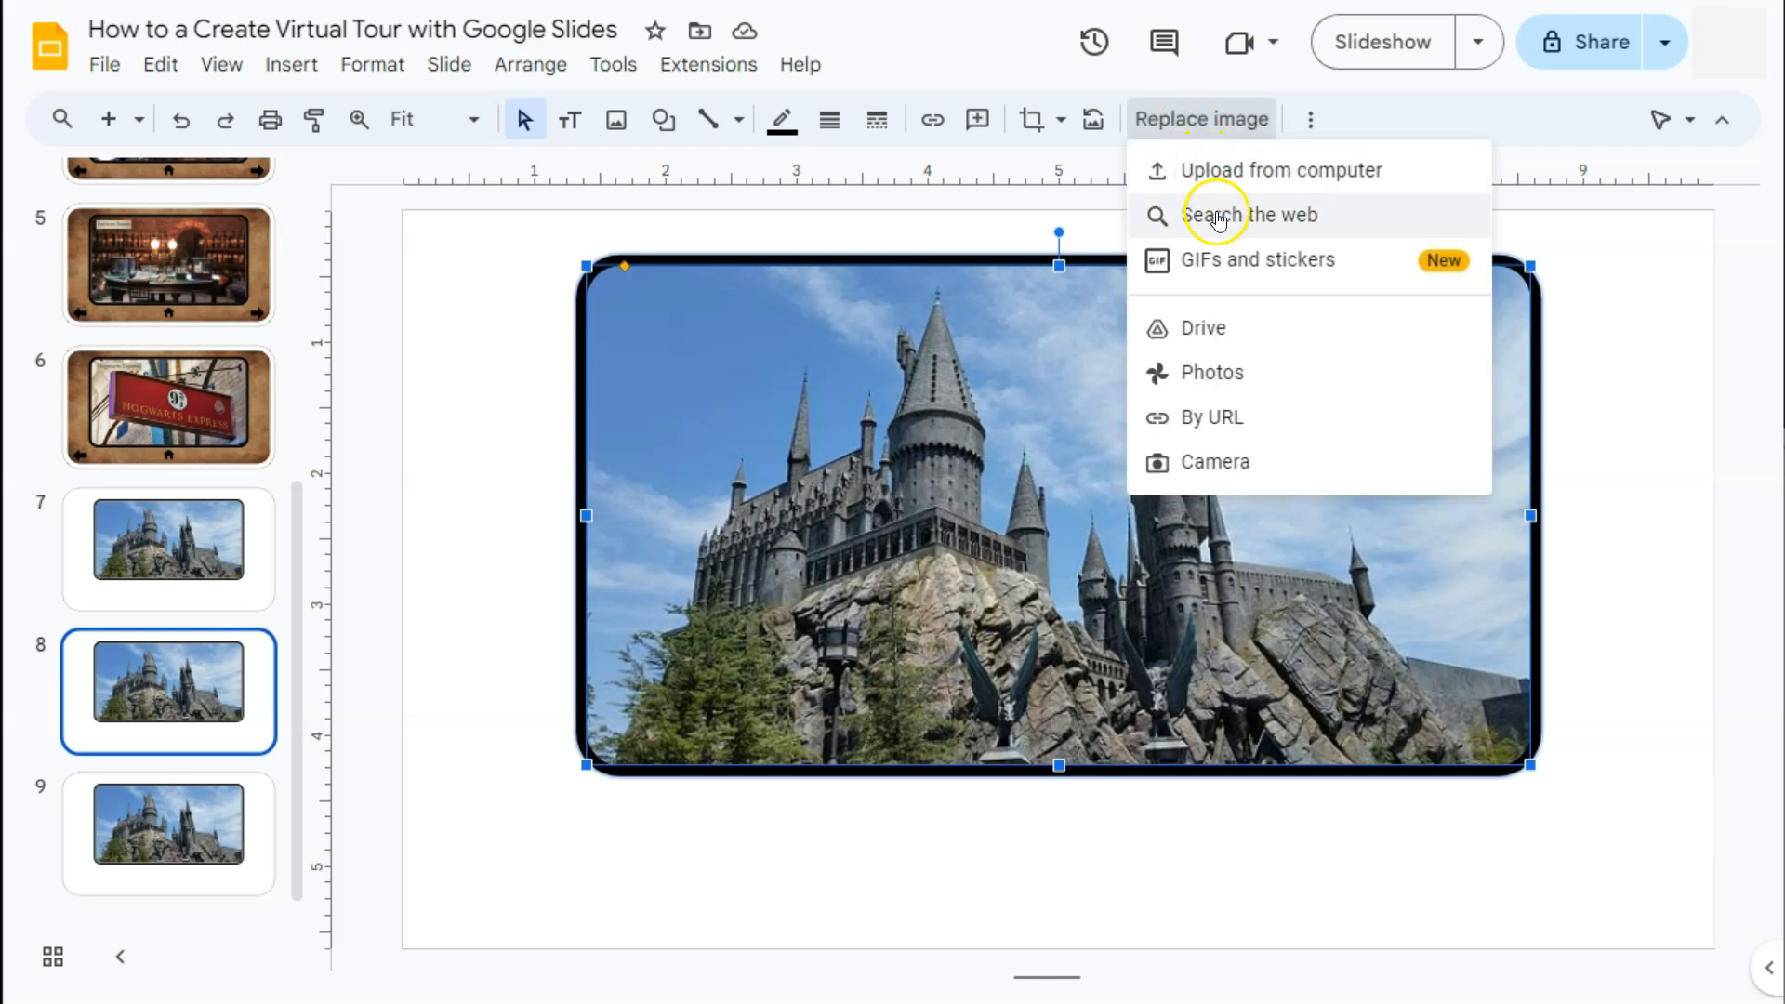
left_click(1218, 217)
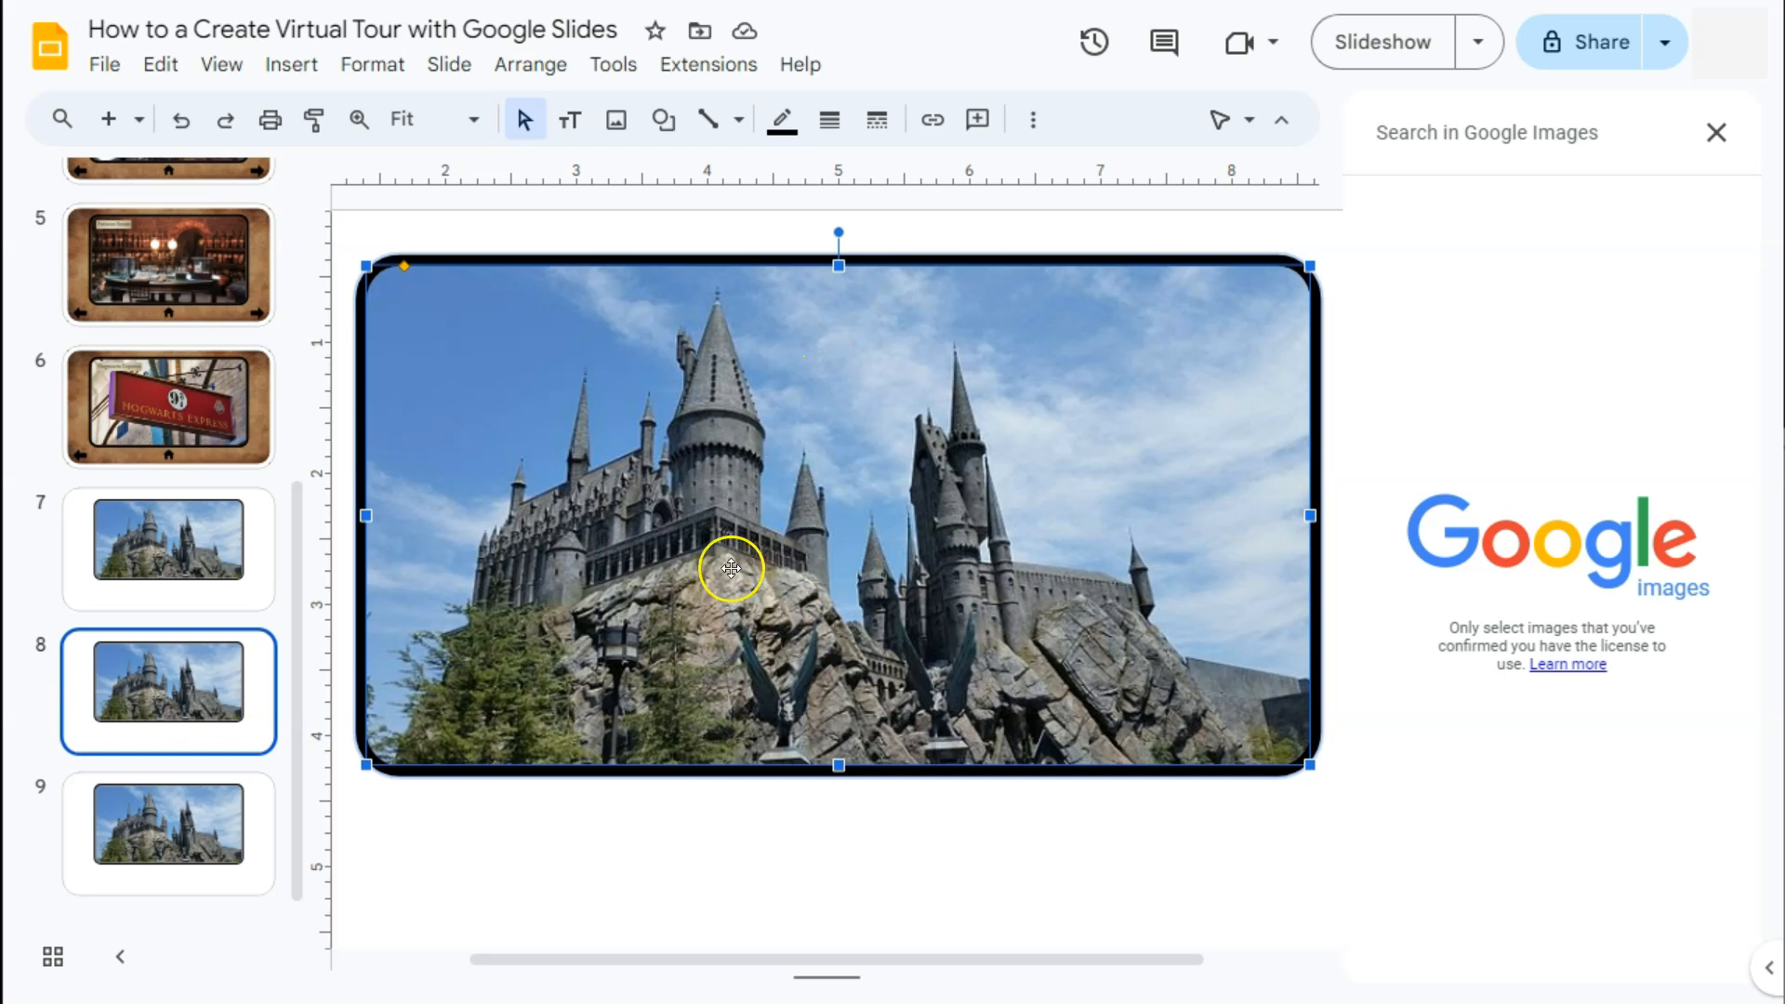
scroll(122, 405, "up", 5)
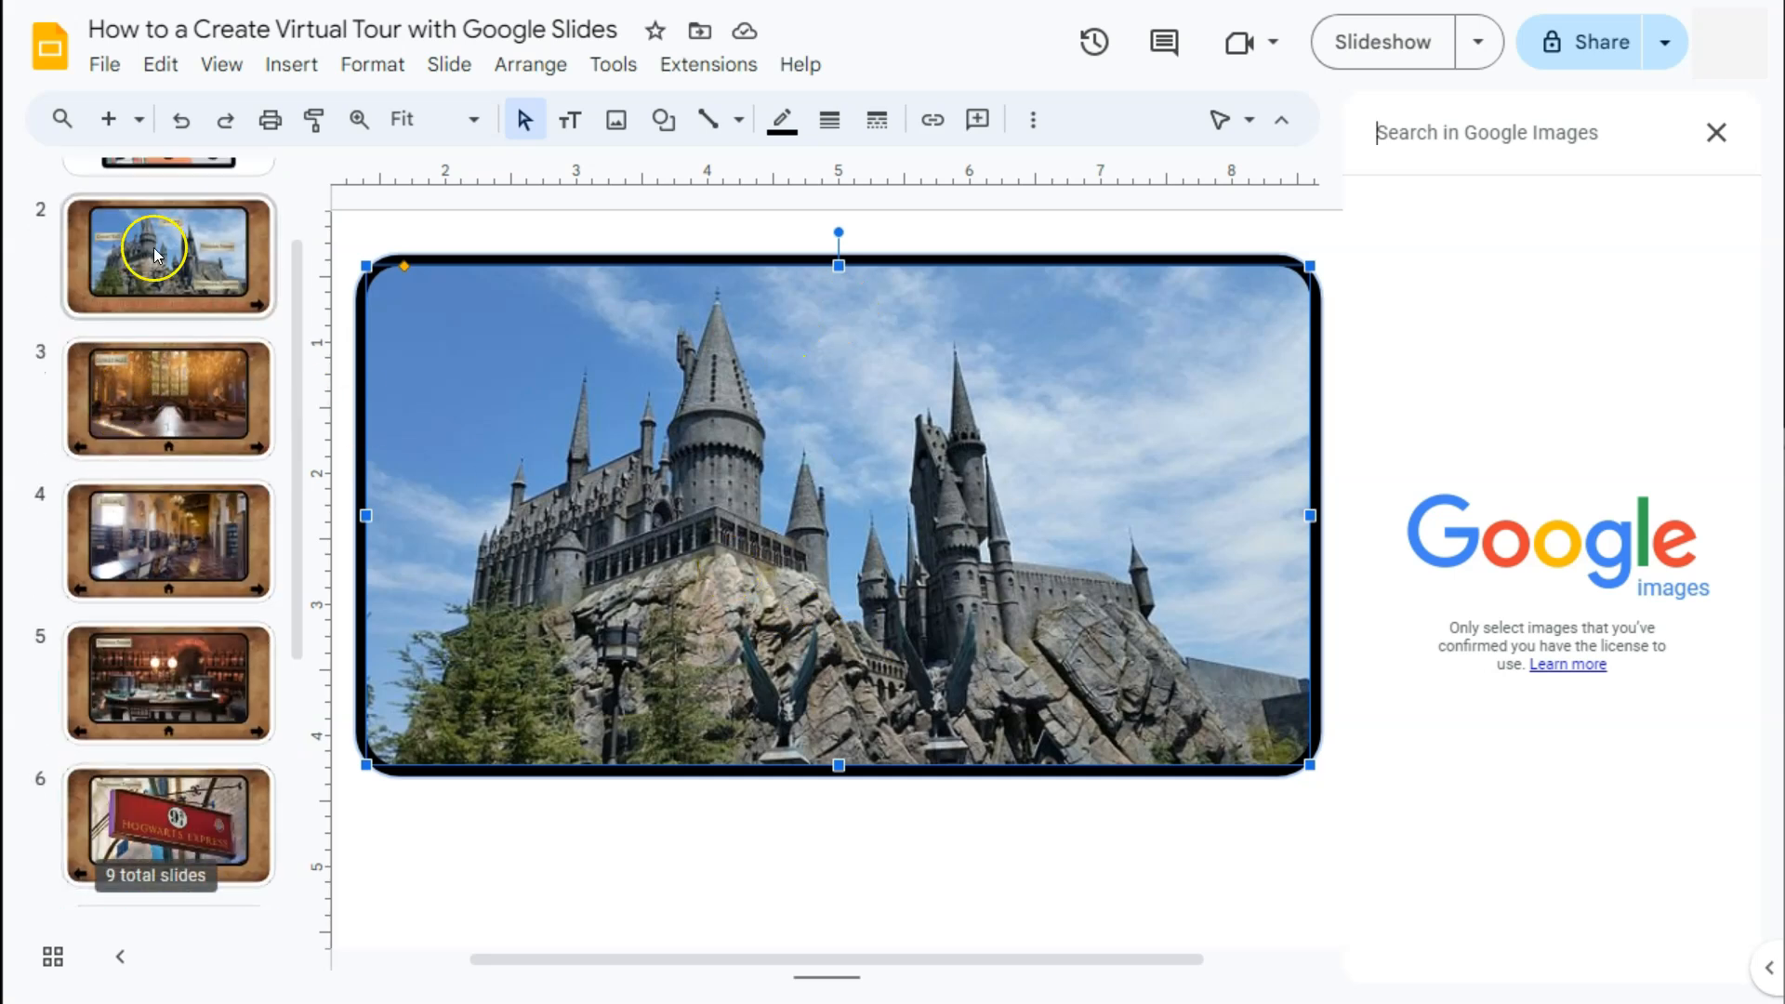
scroll(141, 421, "down", 5)
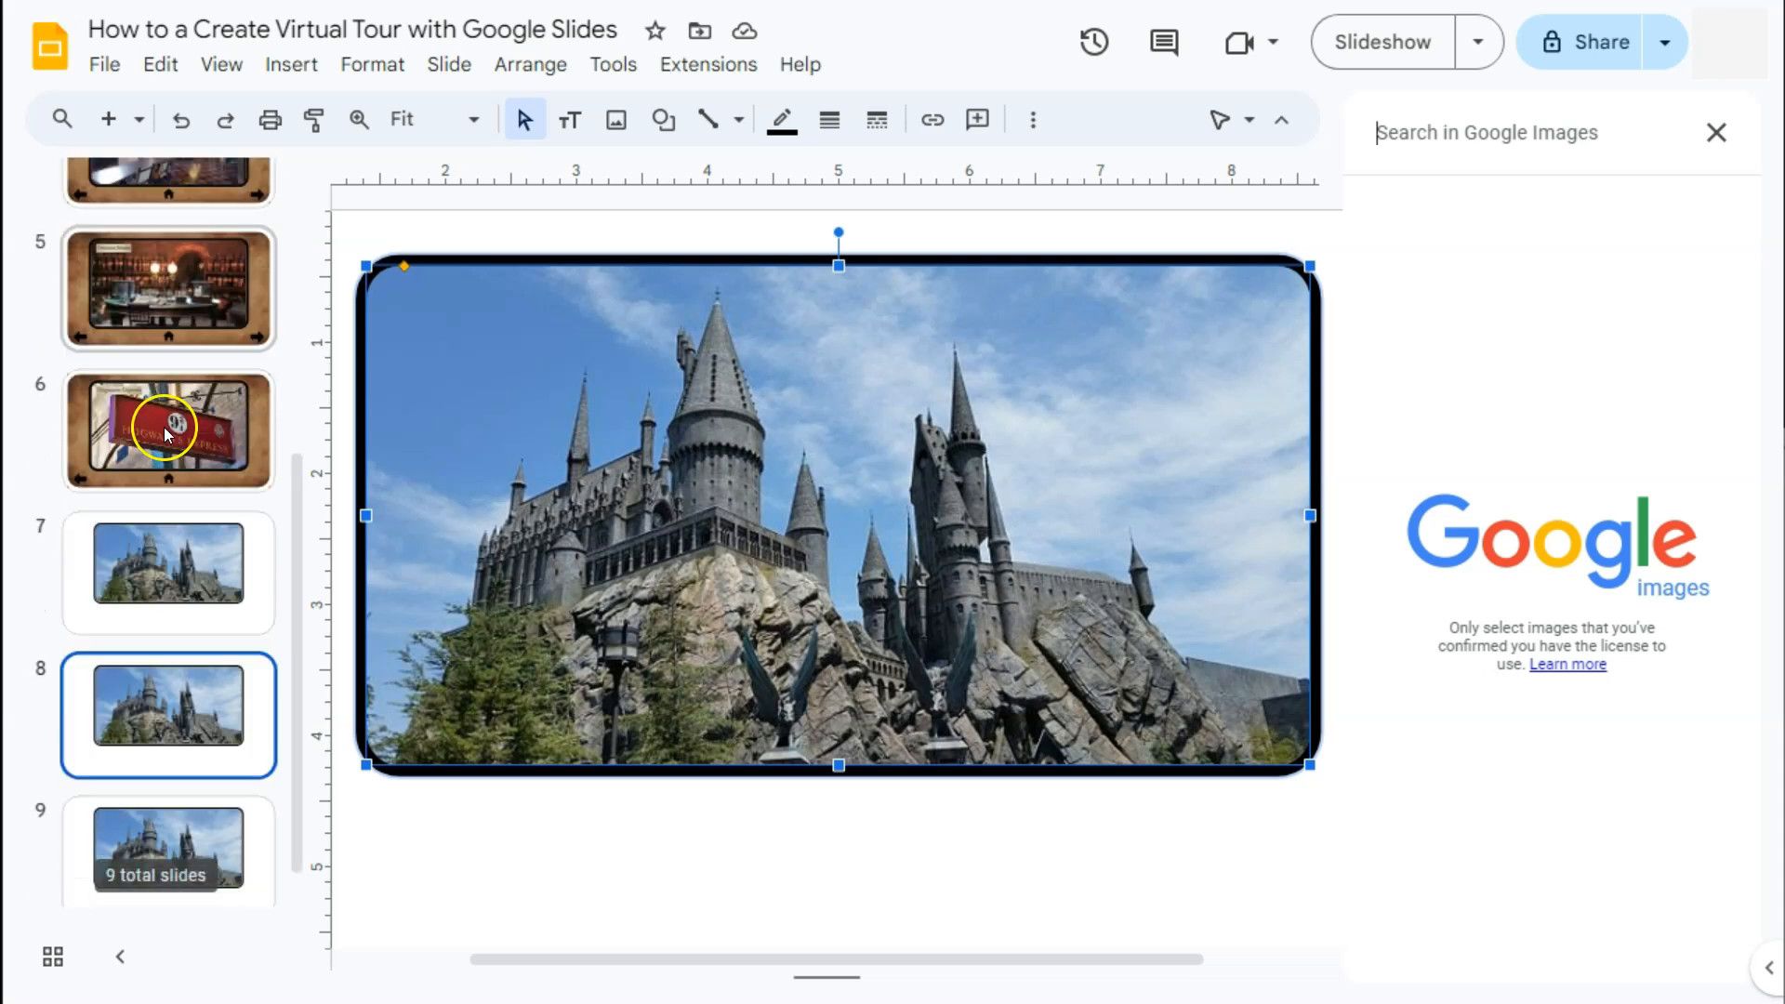
Search for "hogwarts great hall" and replace slide 8's castle image with the first result, the hall with floating candles.
left_click(1435, 133)
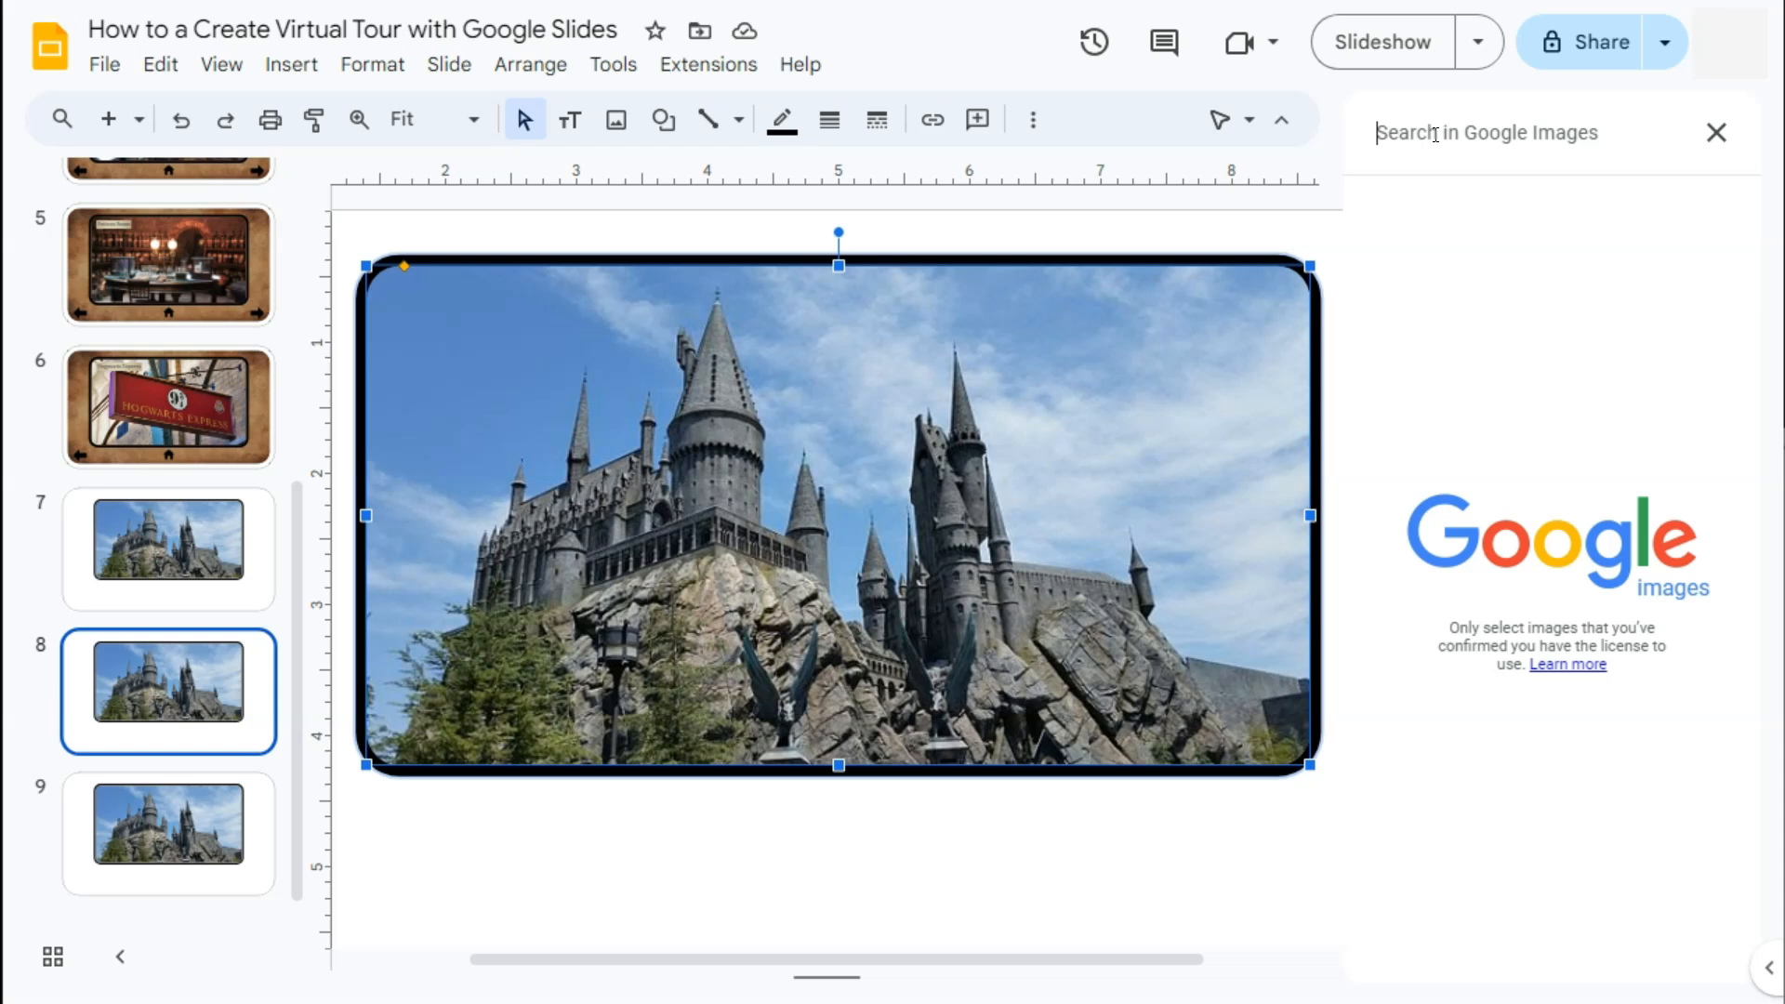
type("hog")
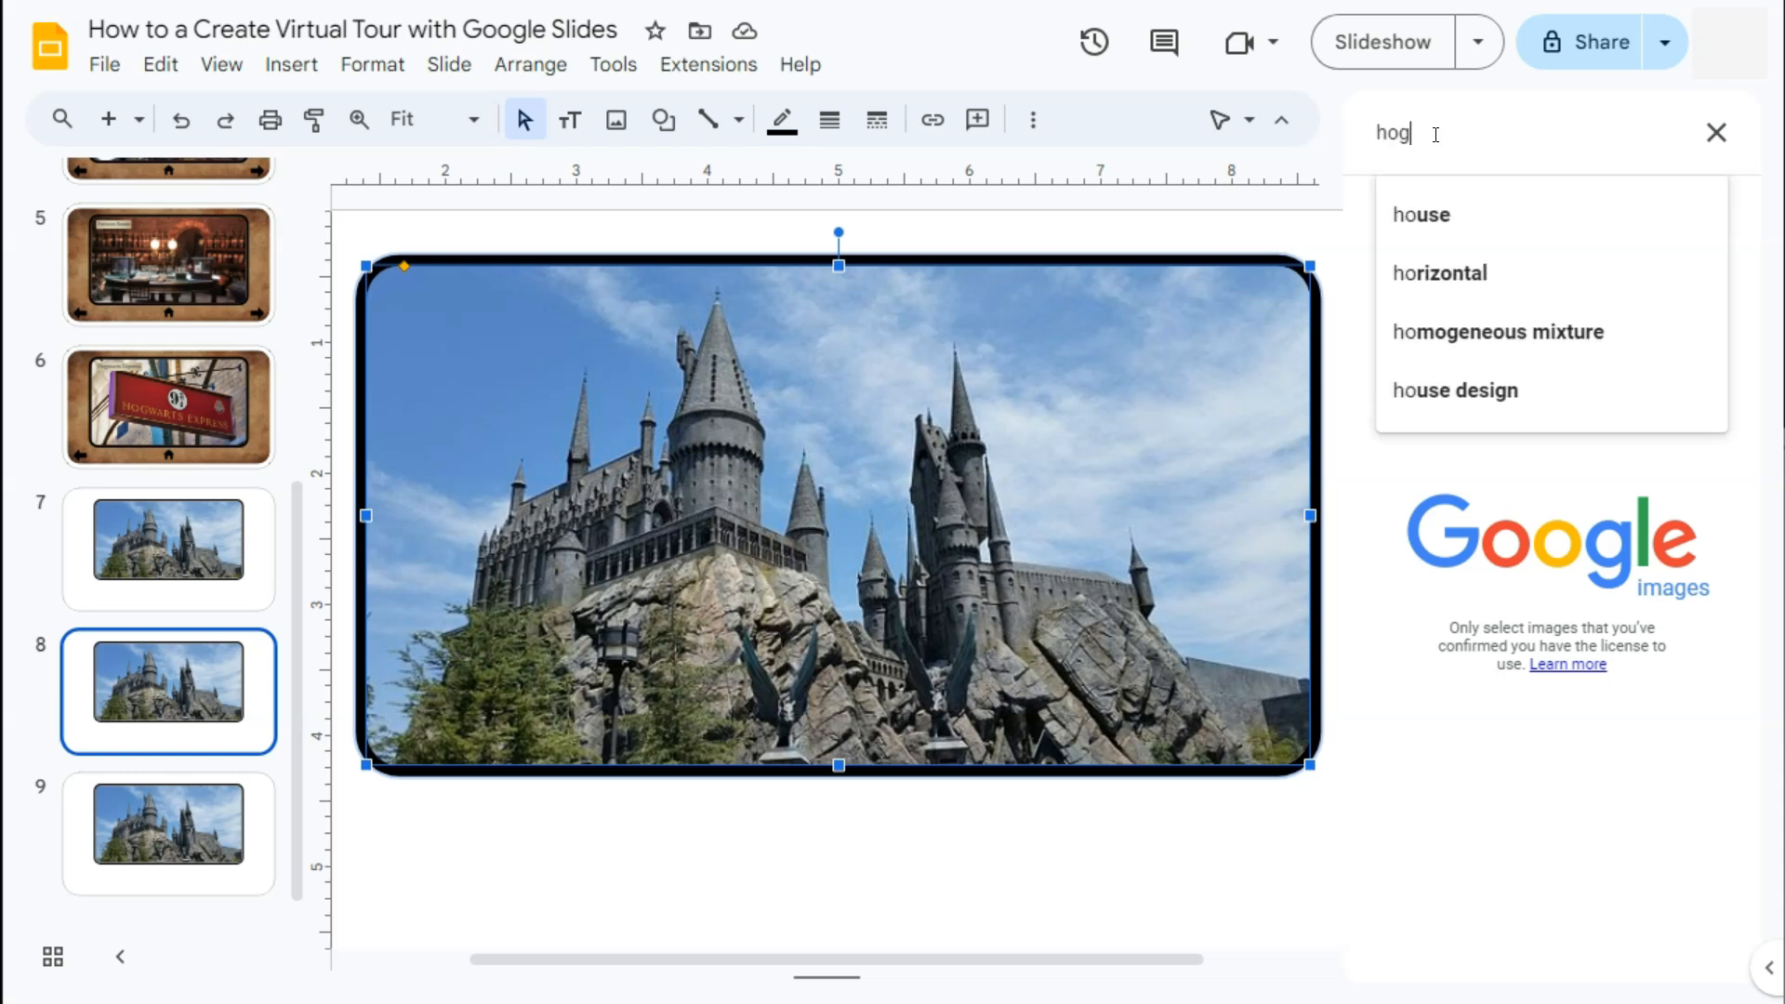
type("warts great hall")
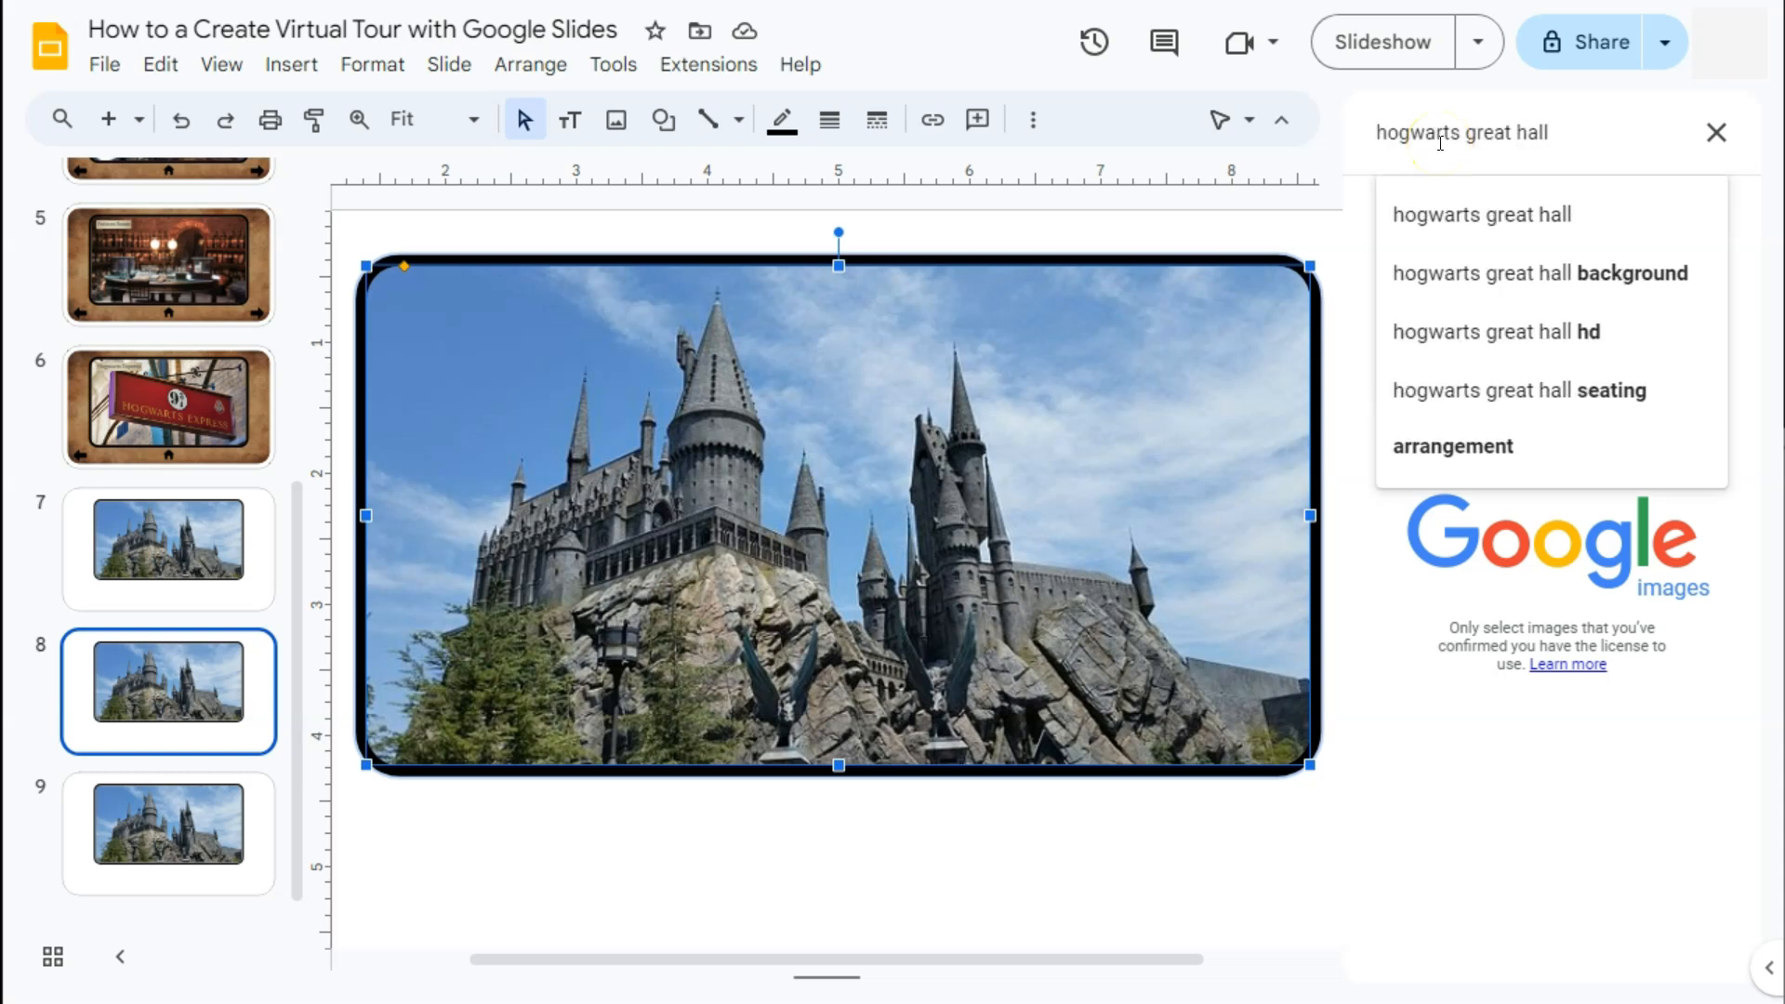
key("Return")
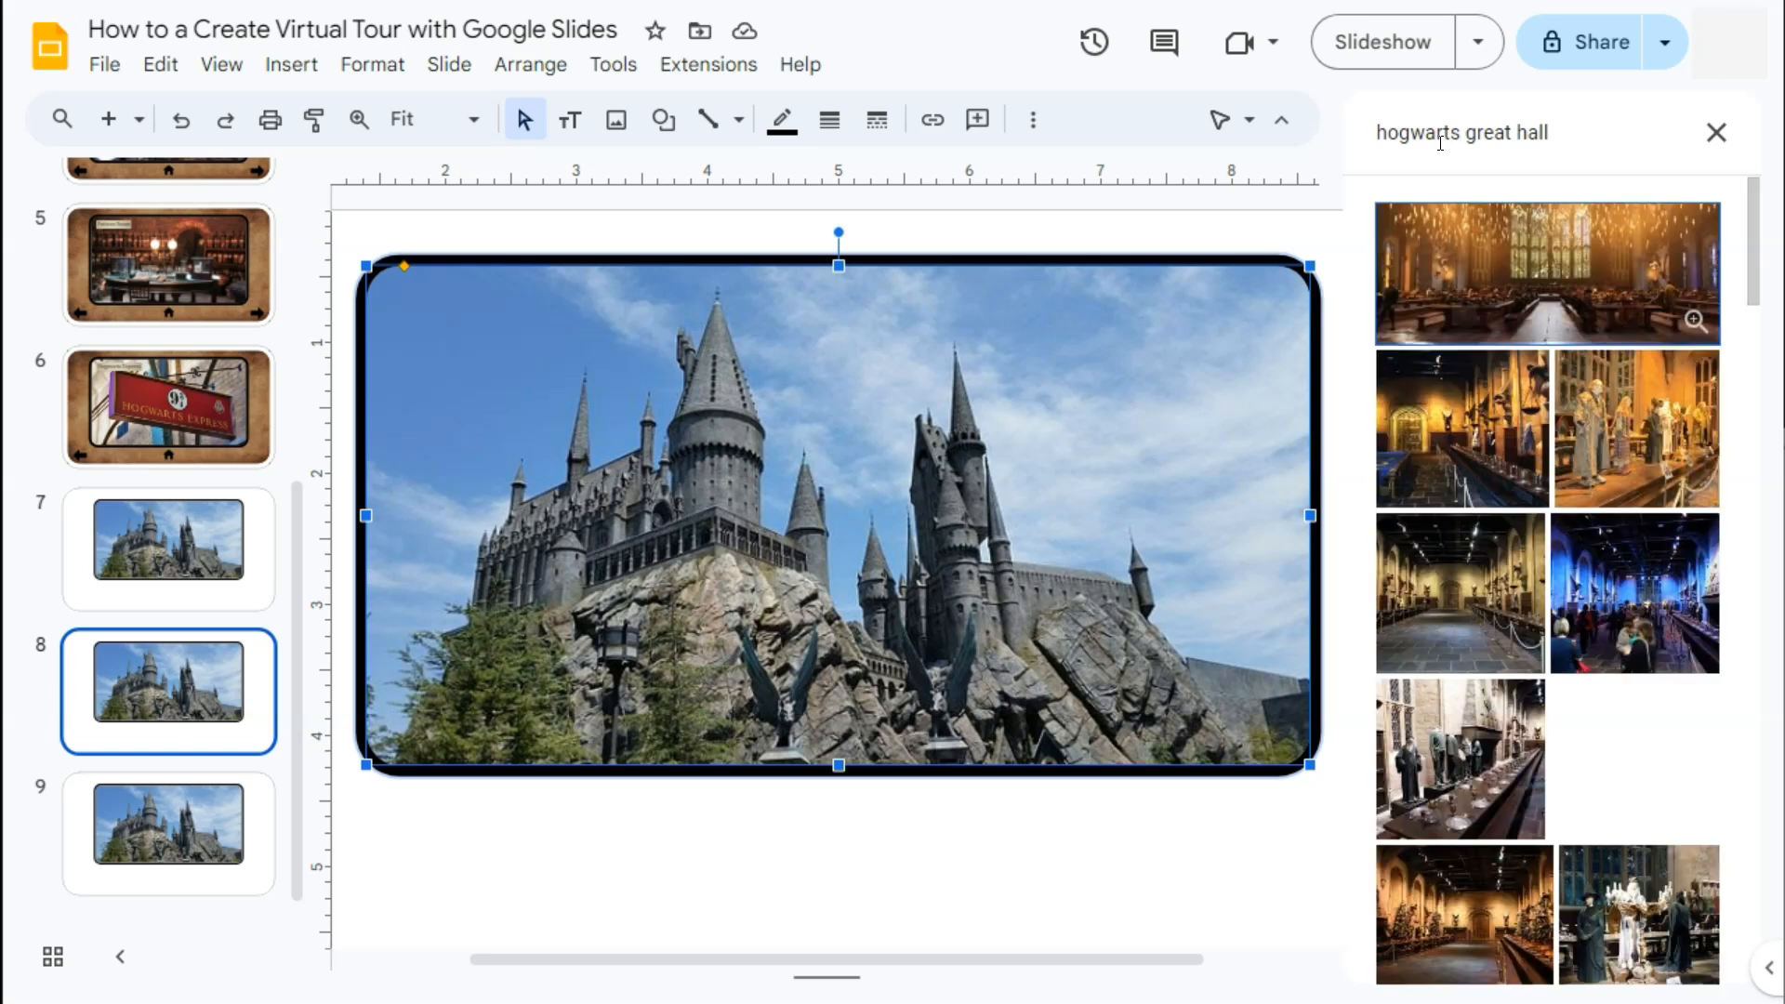
left_click(1495, 298)
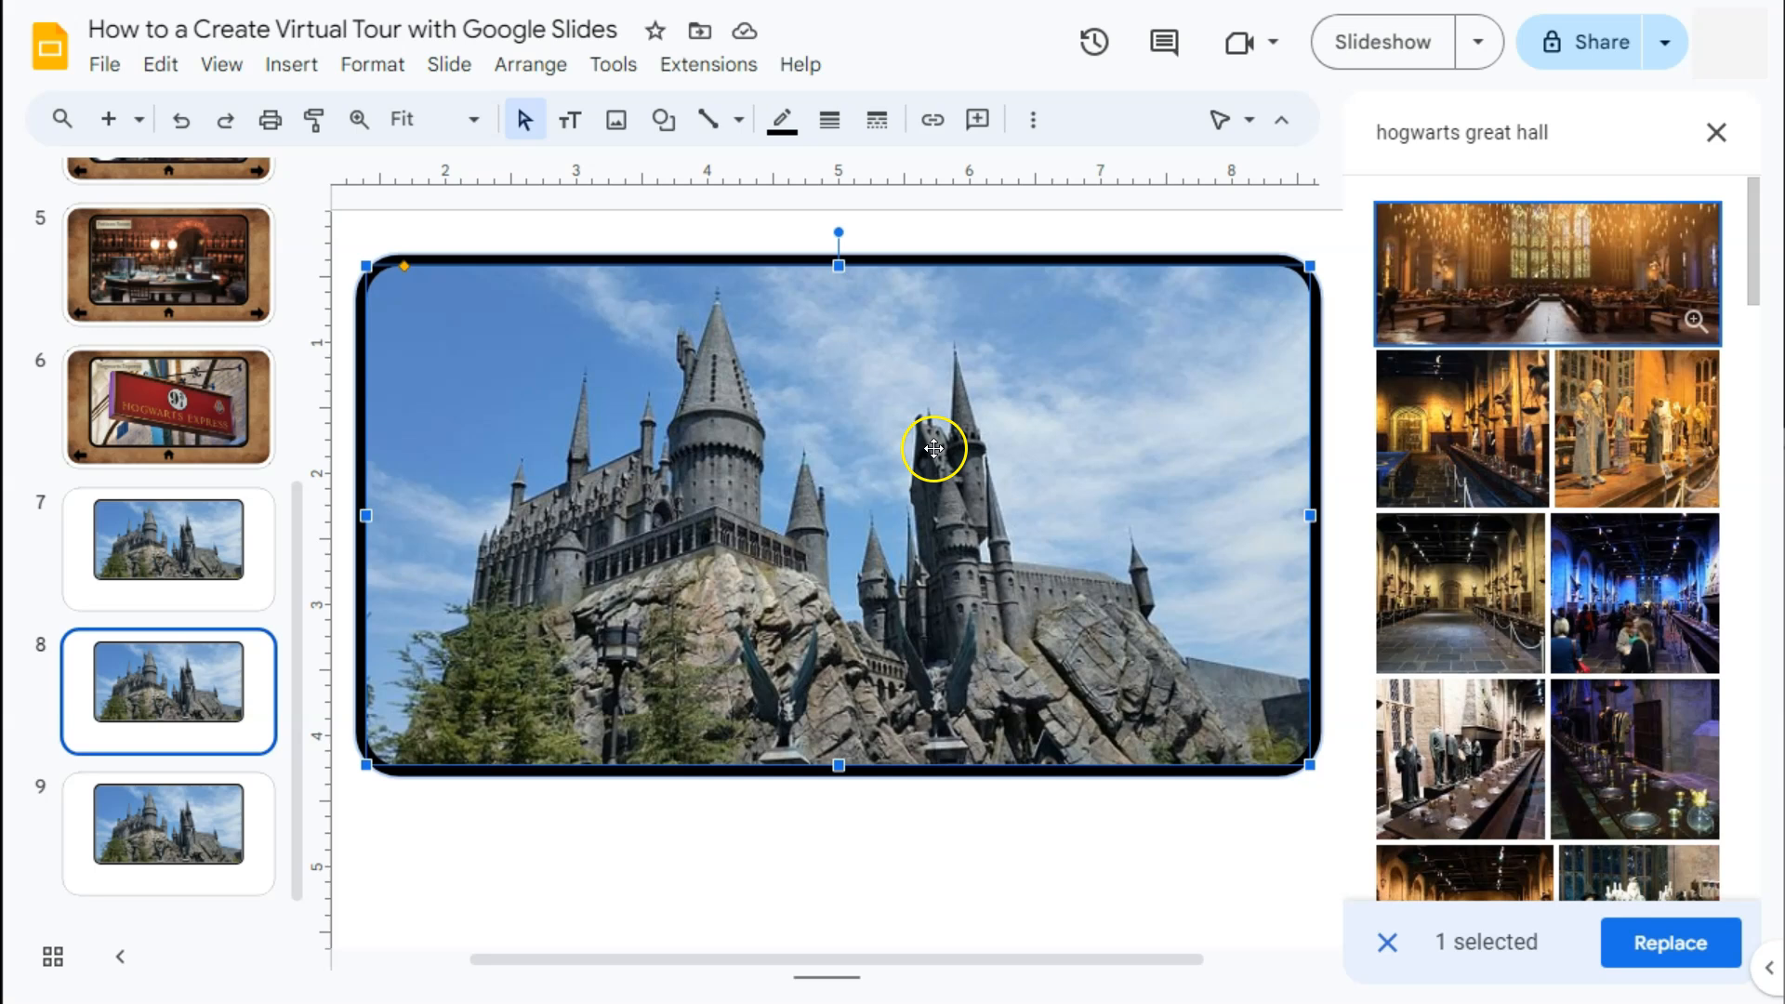
left_click(1630, 944)
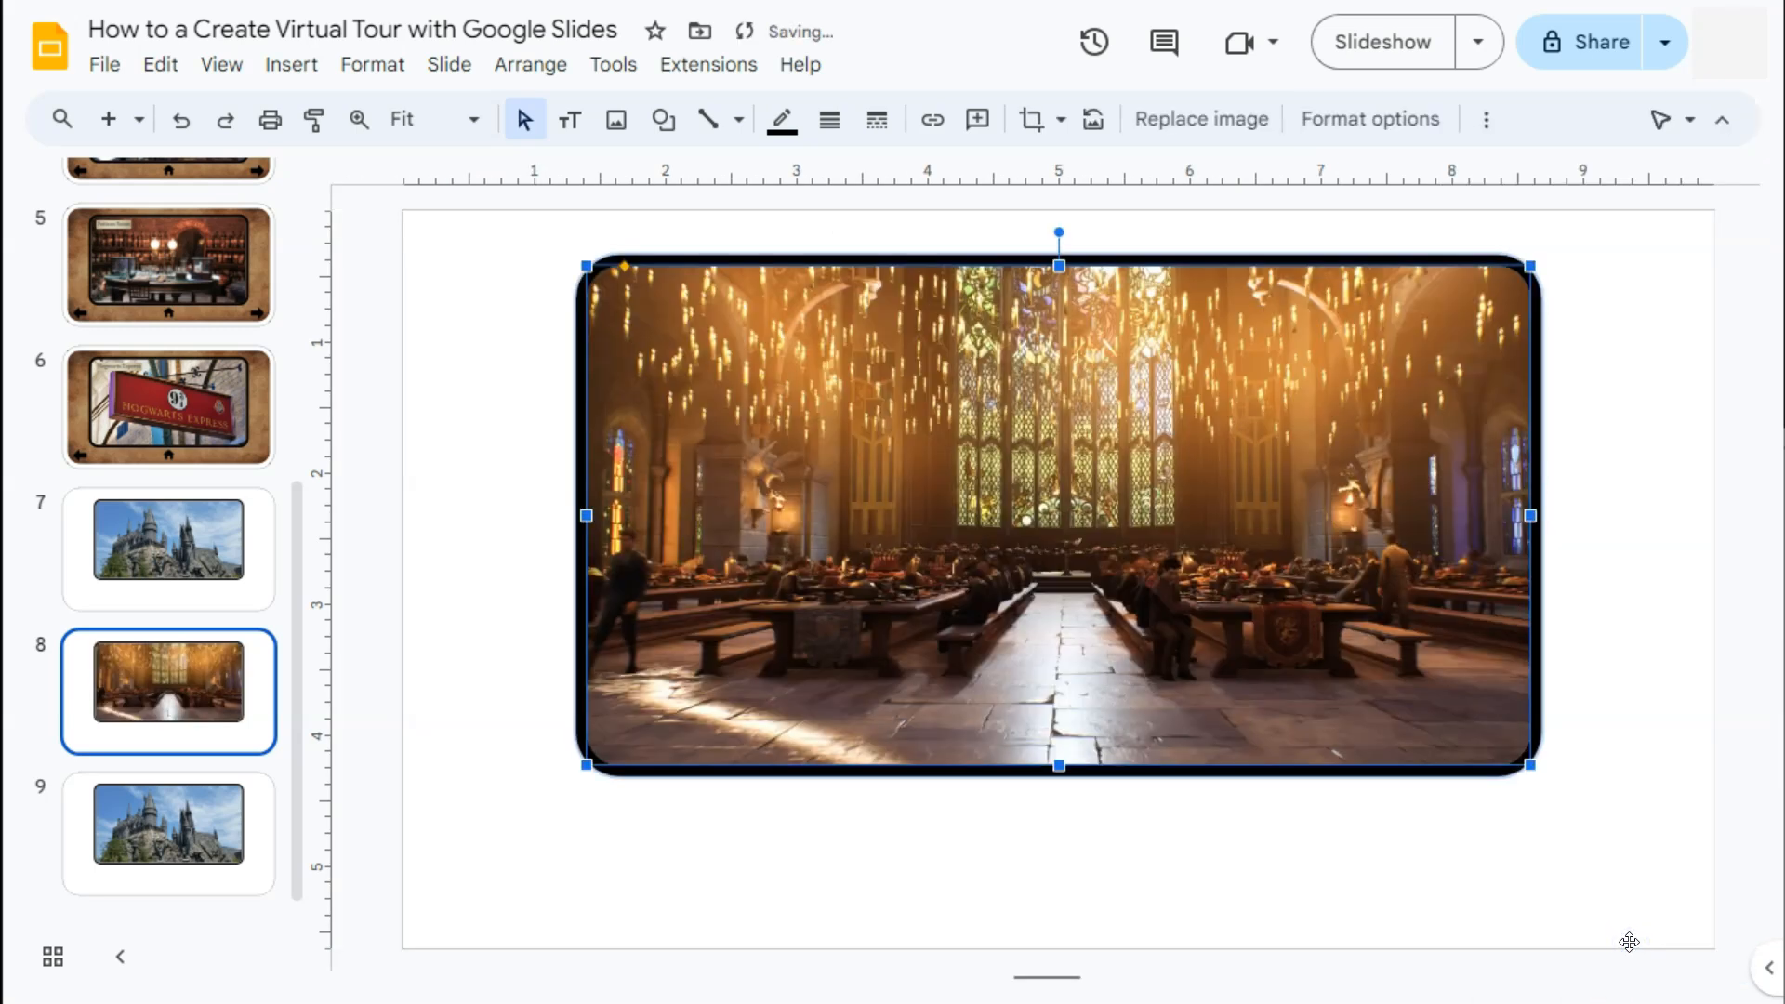
left_click(510, 421)
Compare the framed images on slides 7, 8 and 9 and review the finished example slides above them.
left_click(191, 534)
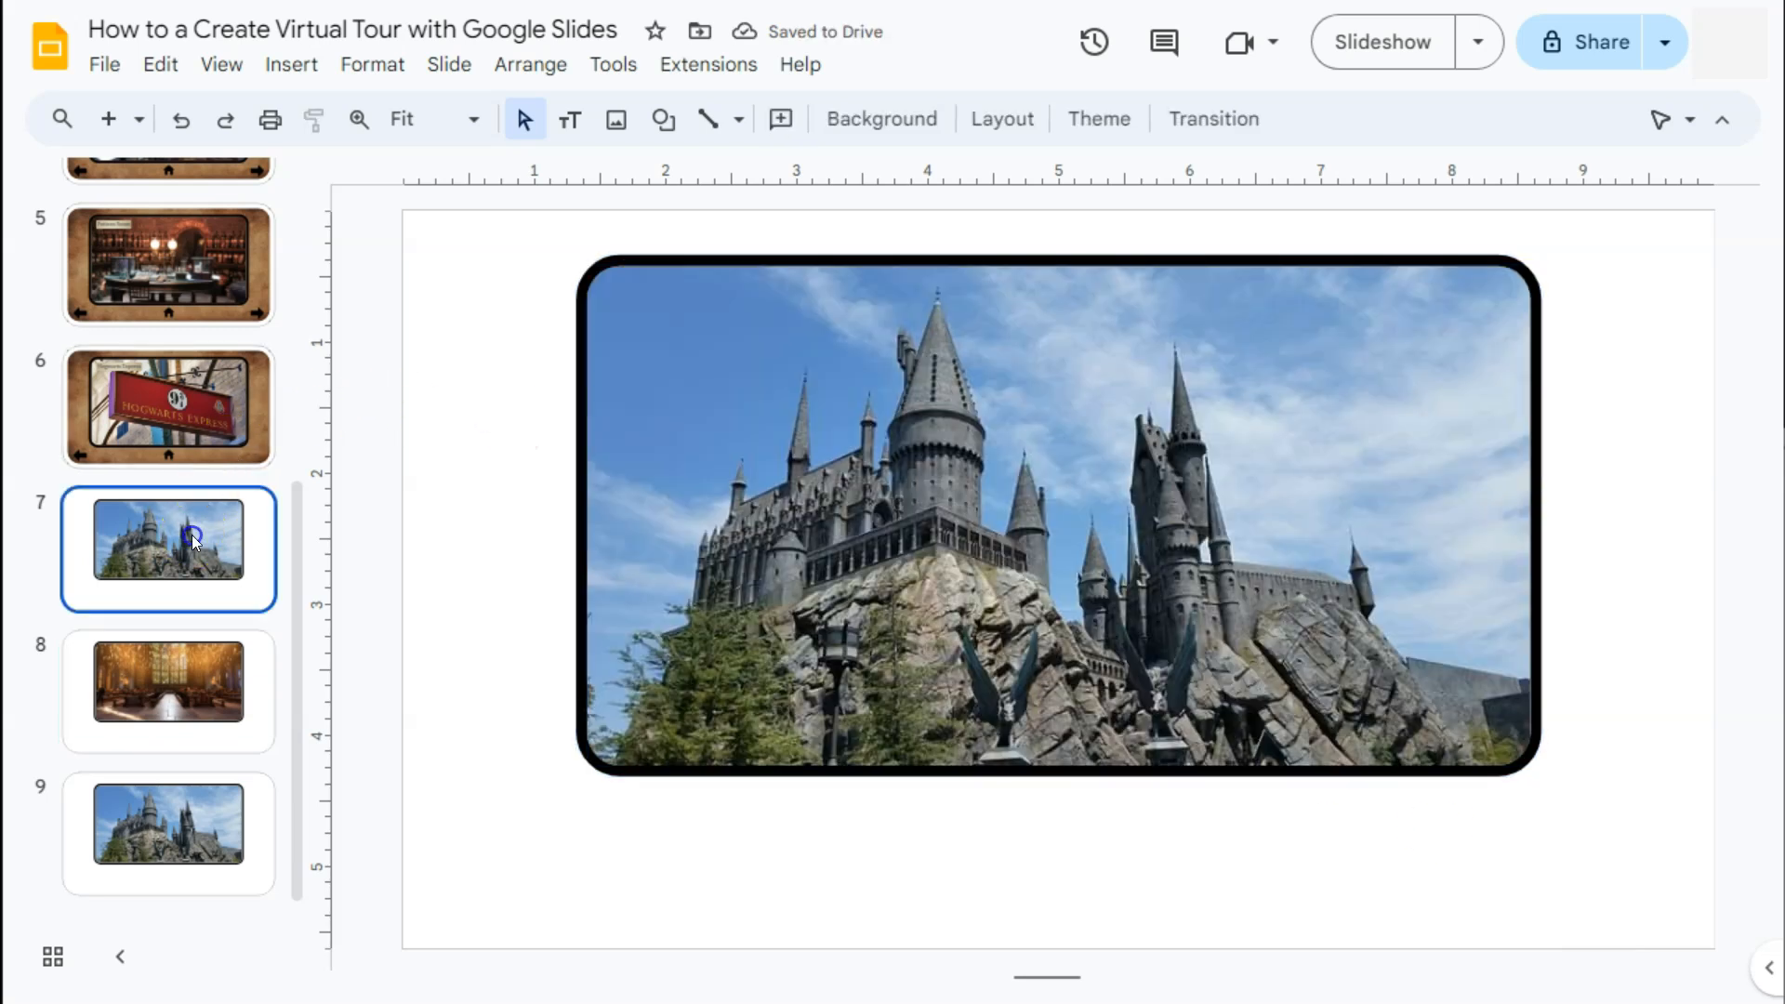
left_click(191, 670)
left_click(190, 811)
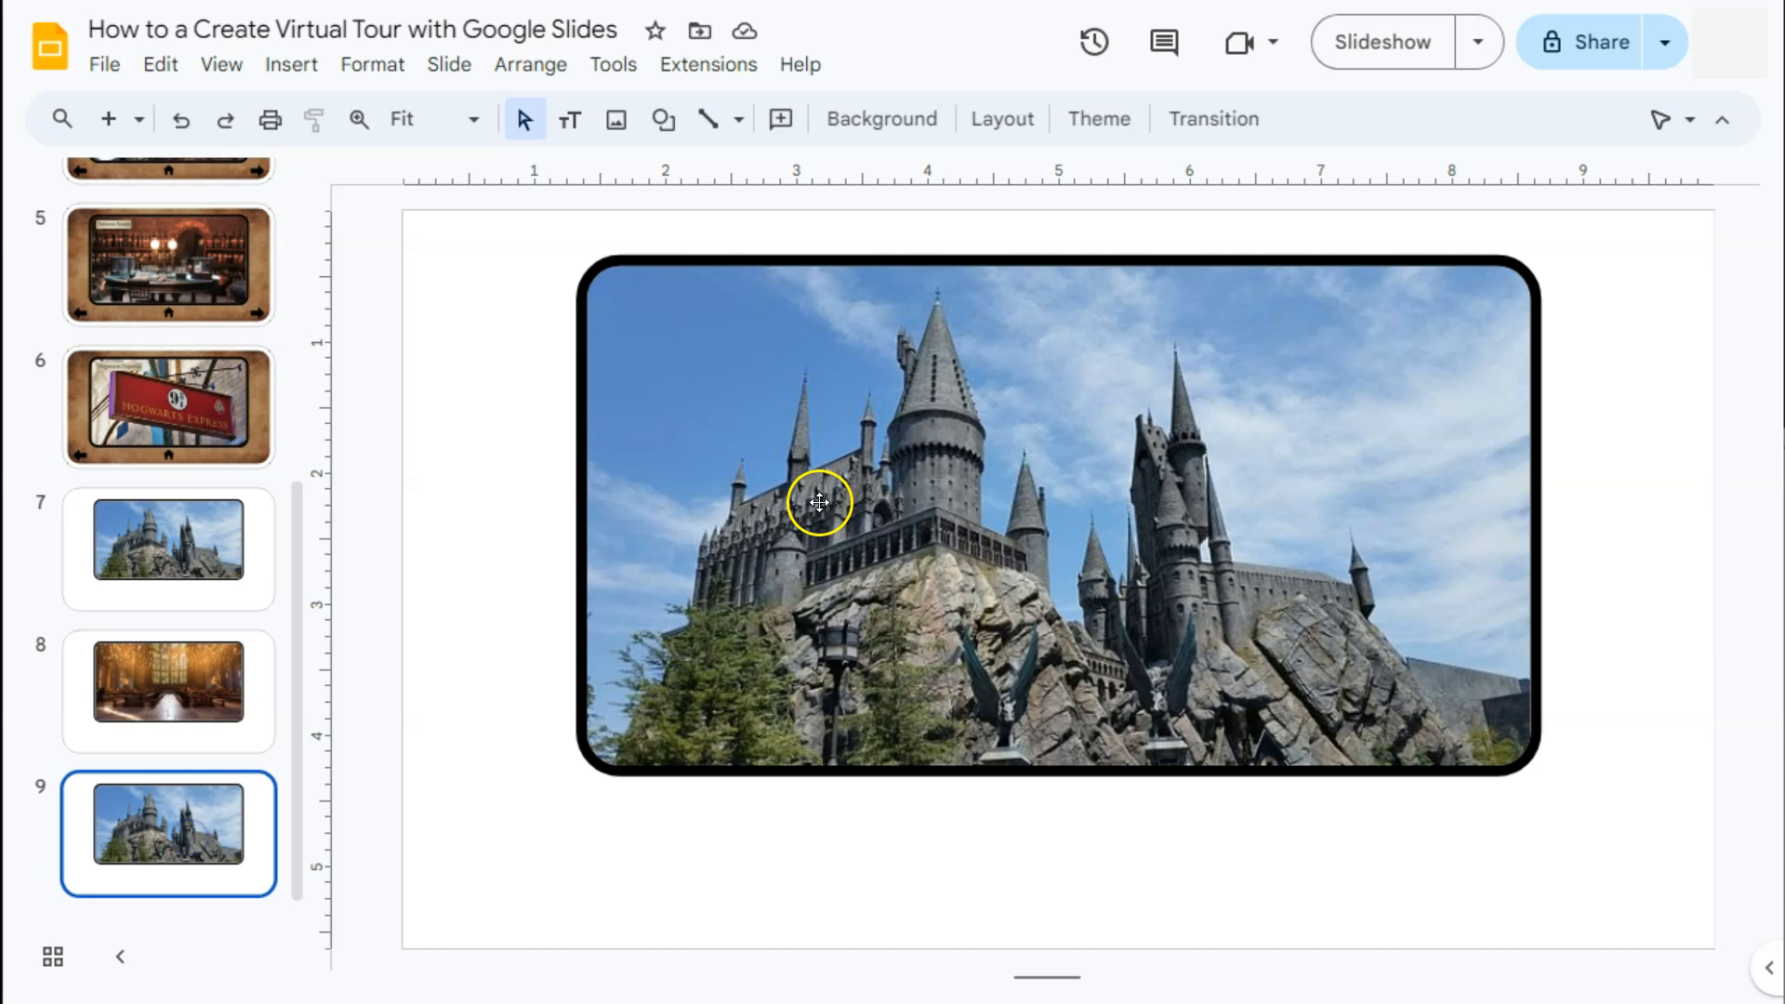
left_click(182, 537)
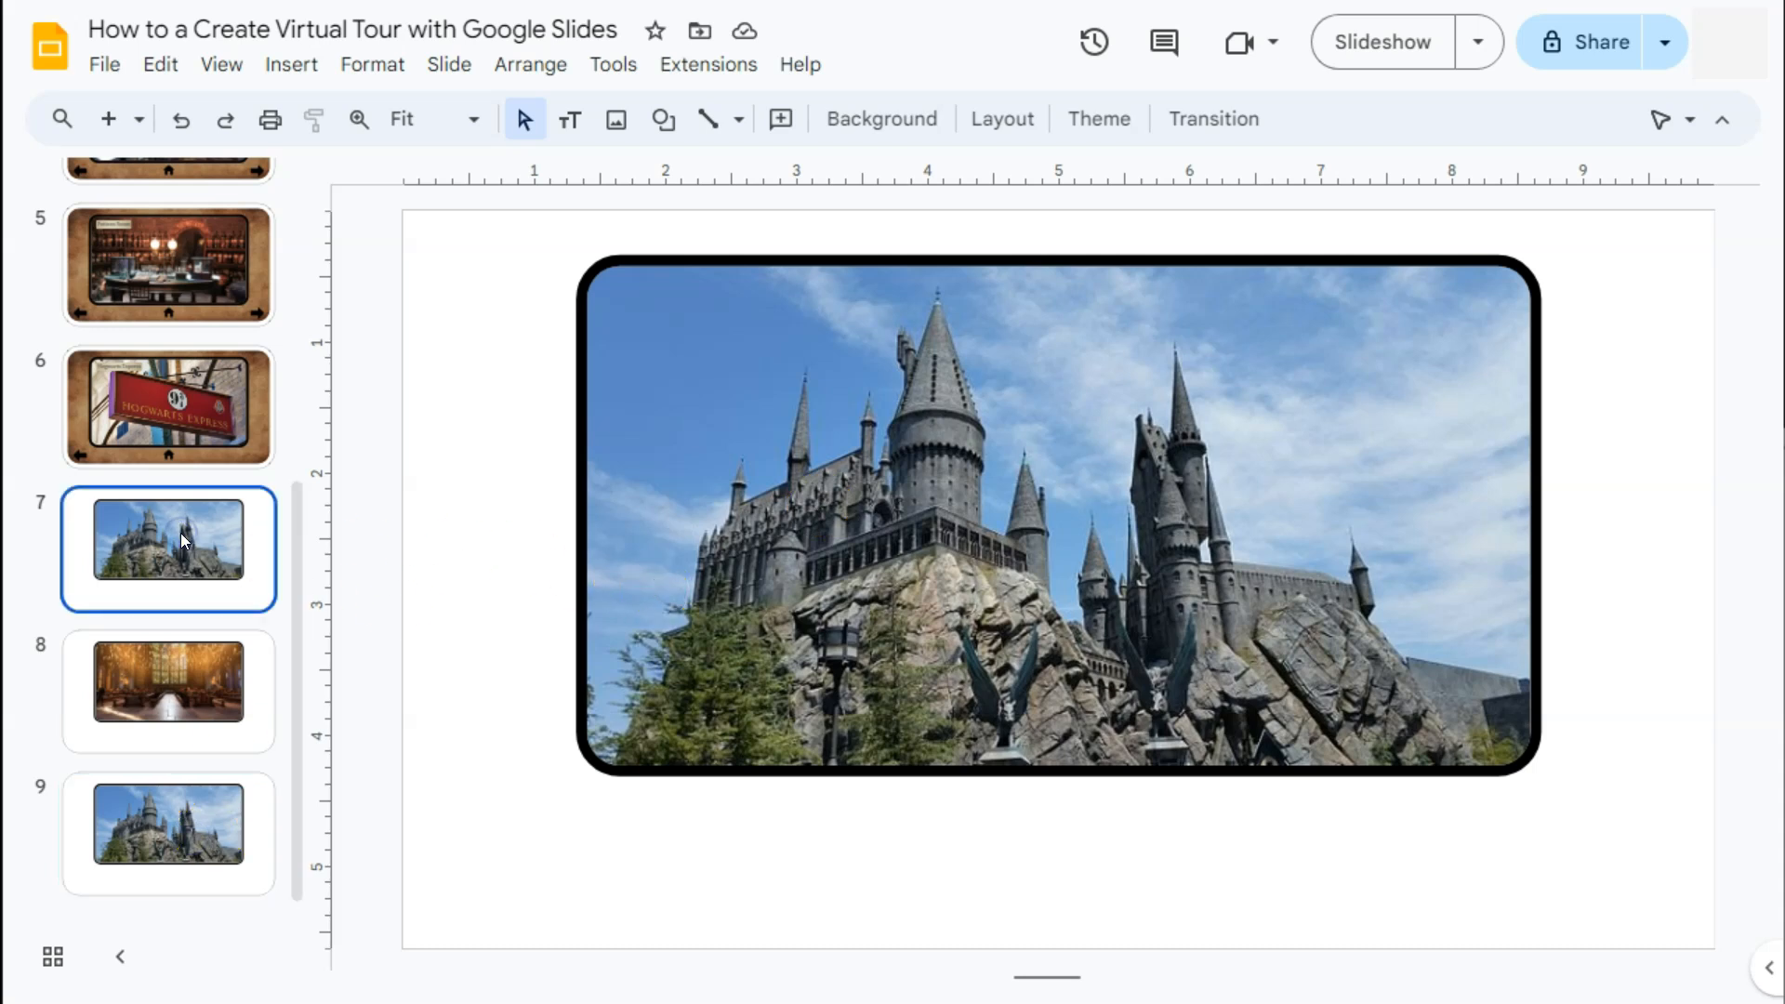
left_click(163, 673)
left_click(175, 837)
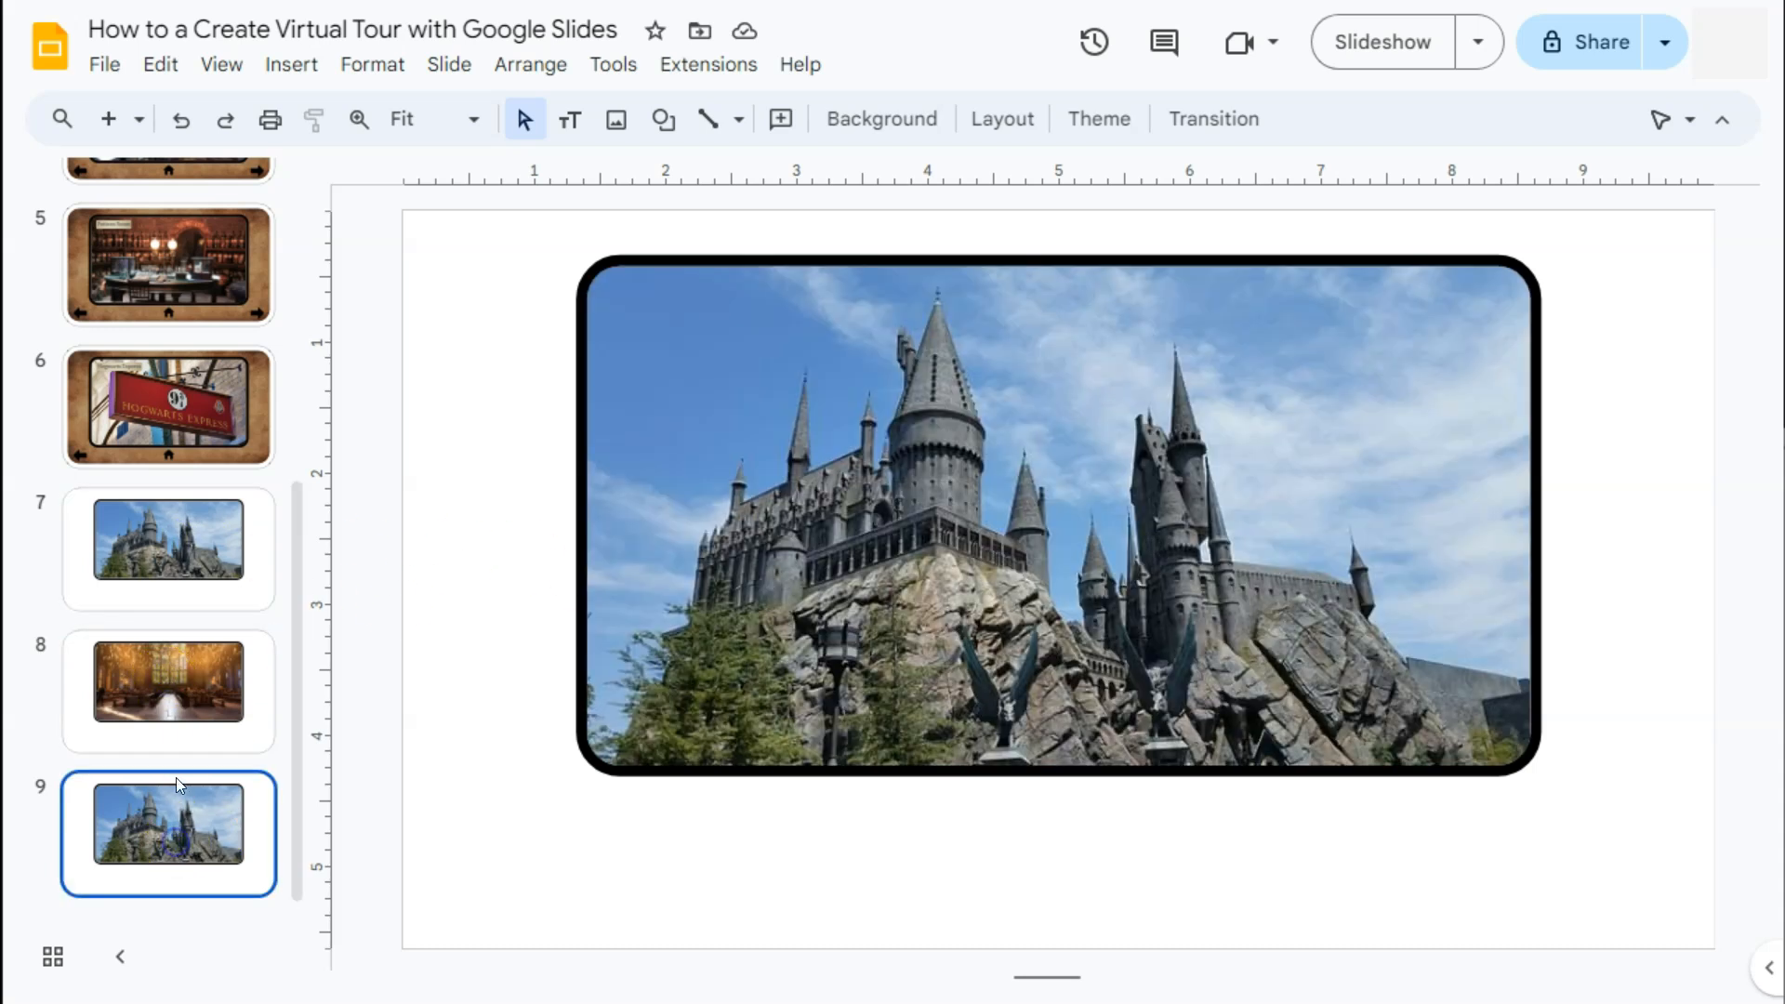
scroll(185, 256, "up", 3)
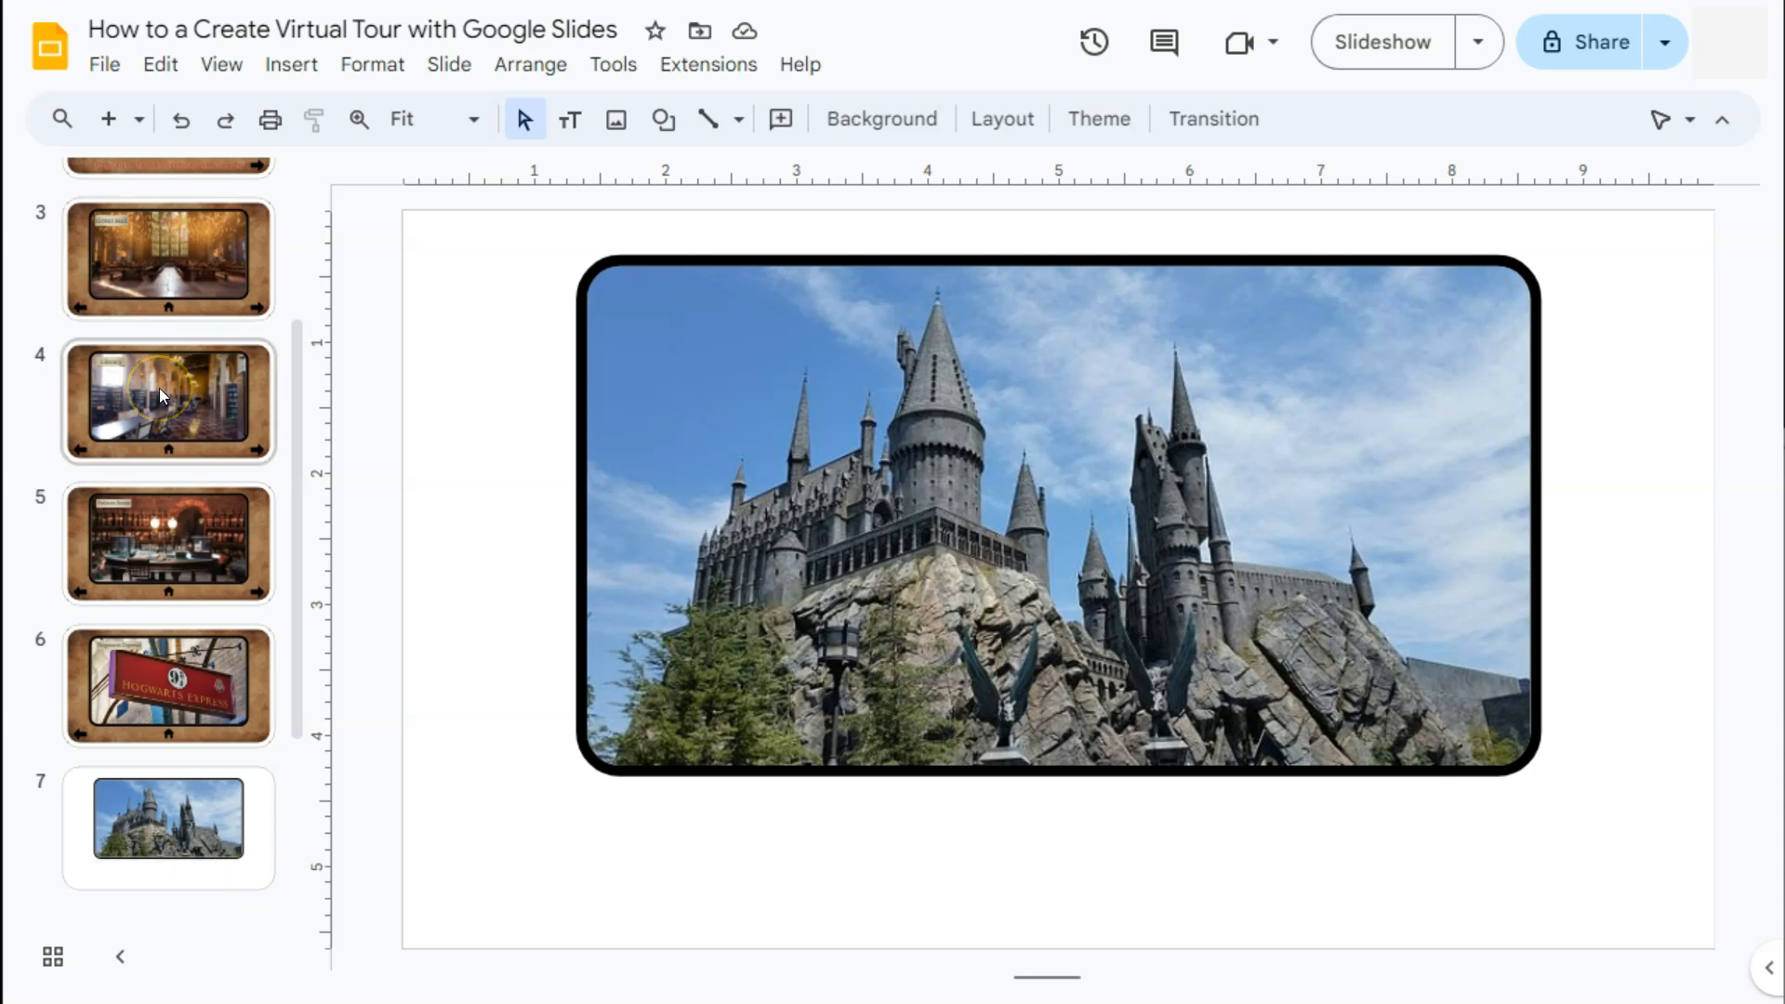
scroll(159, 388, "down", 3)
Select the castle image on slide 9 and open the web image search to replace it.
left_click(131, 837)
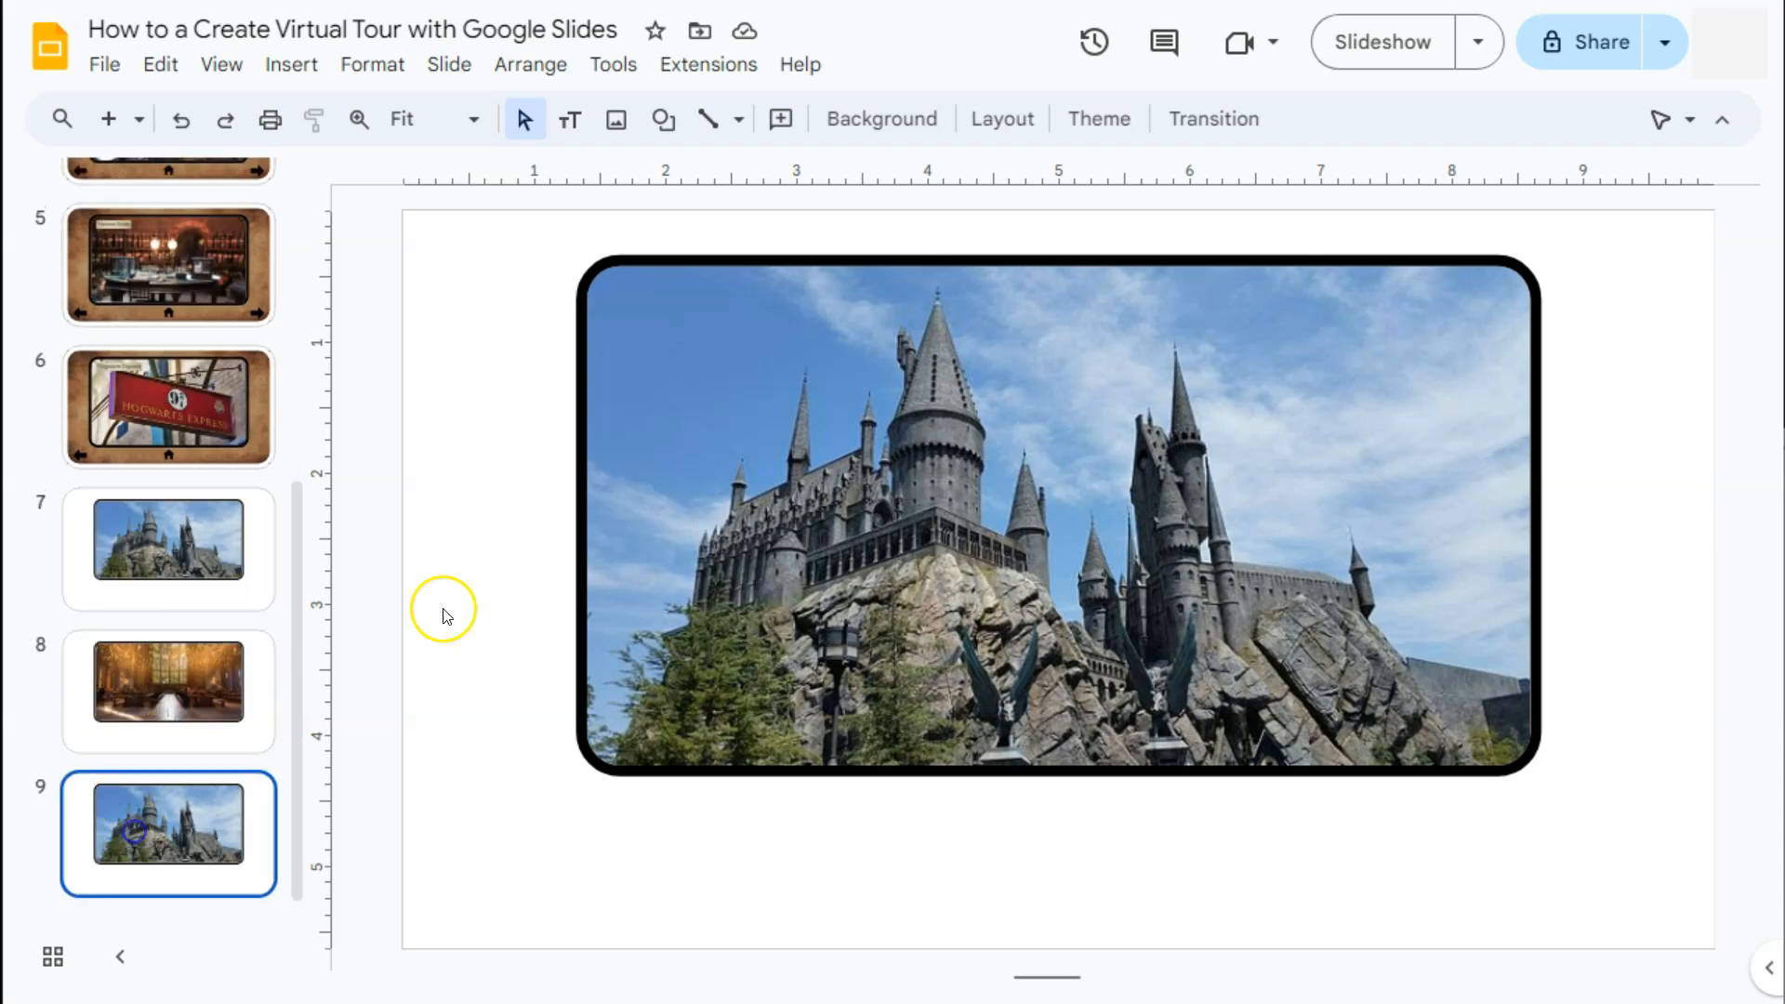
left_click(1070, 377)
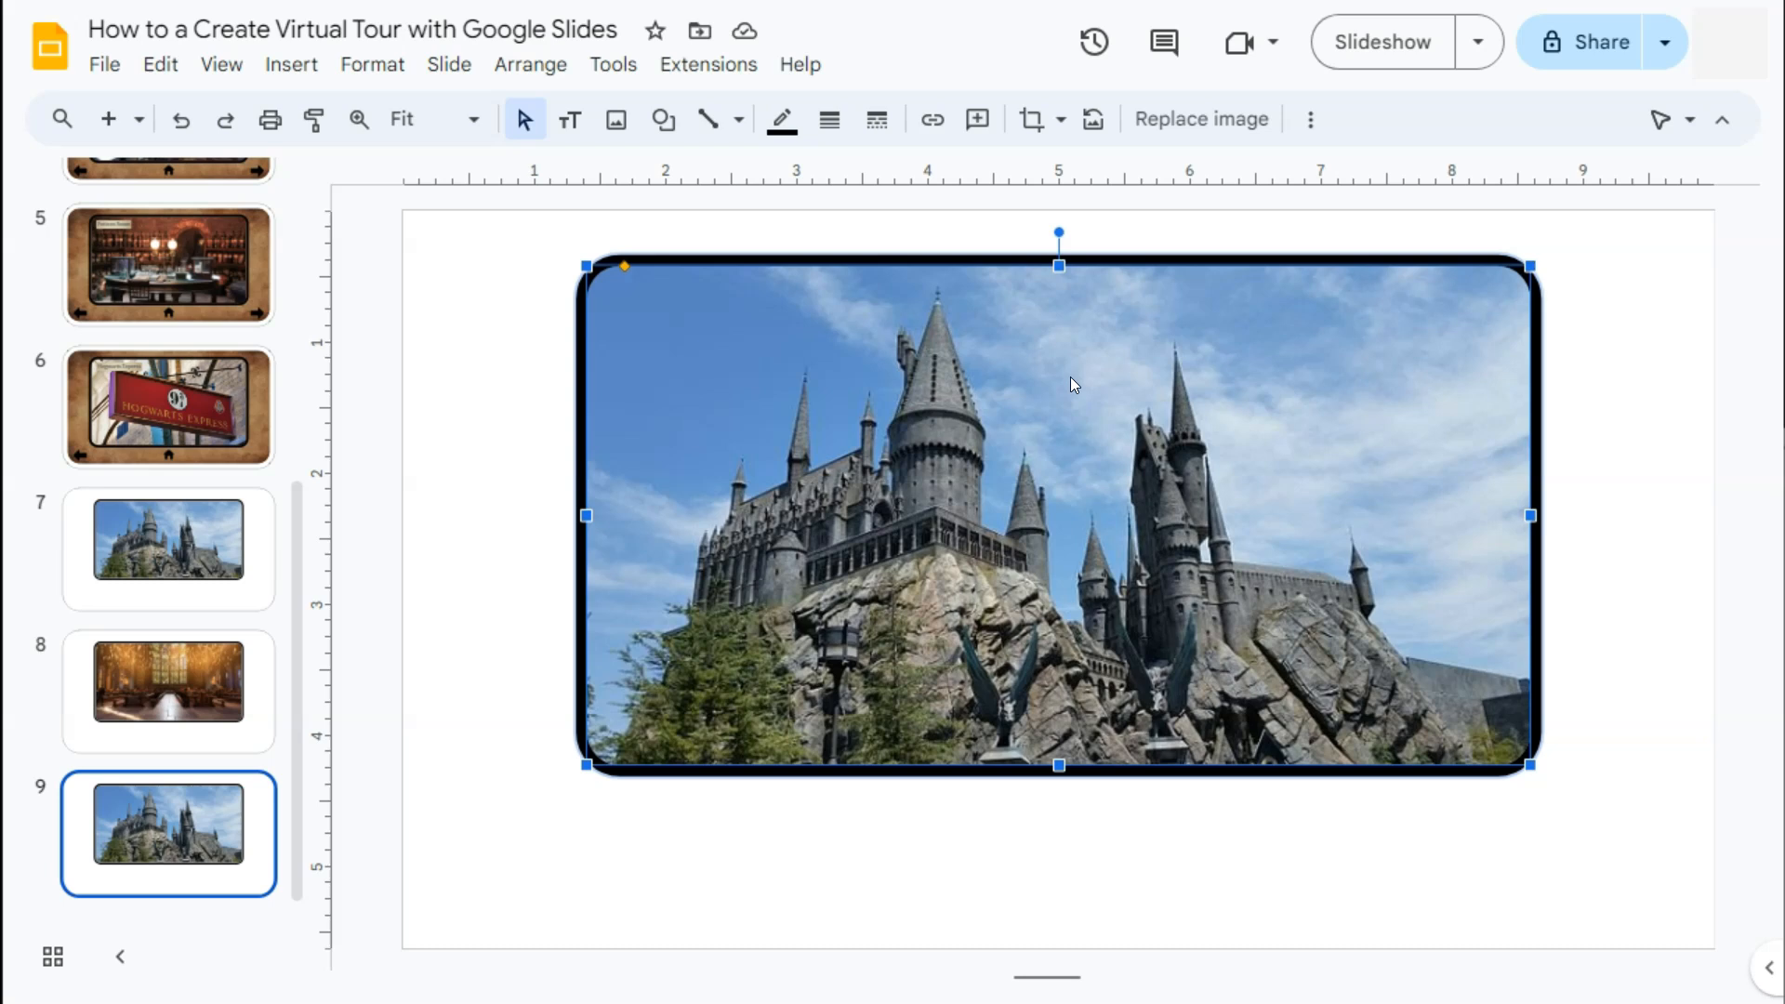
left_click(1169, 137)
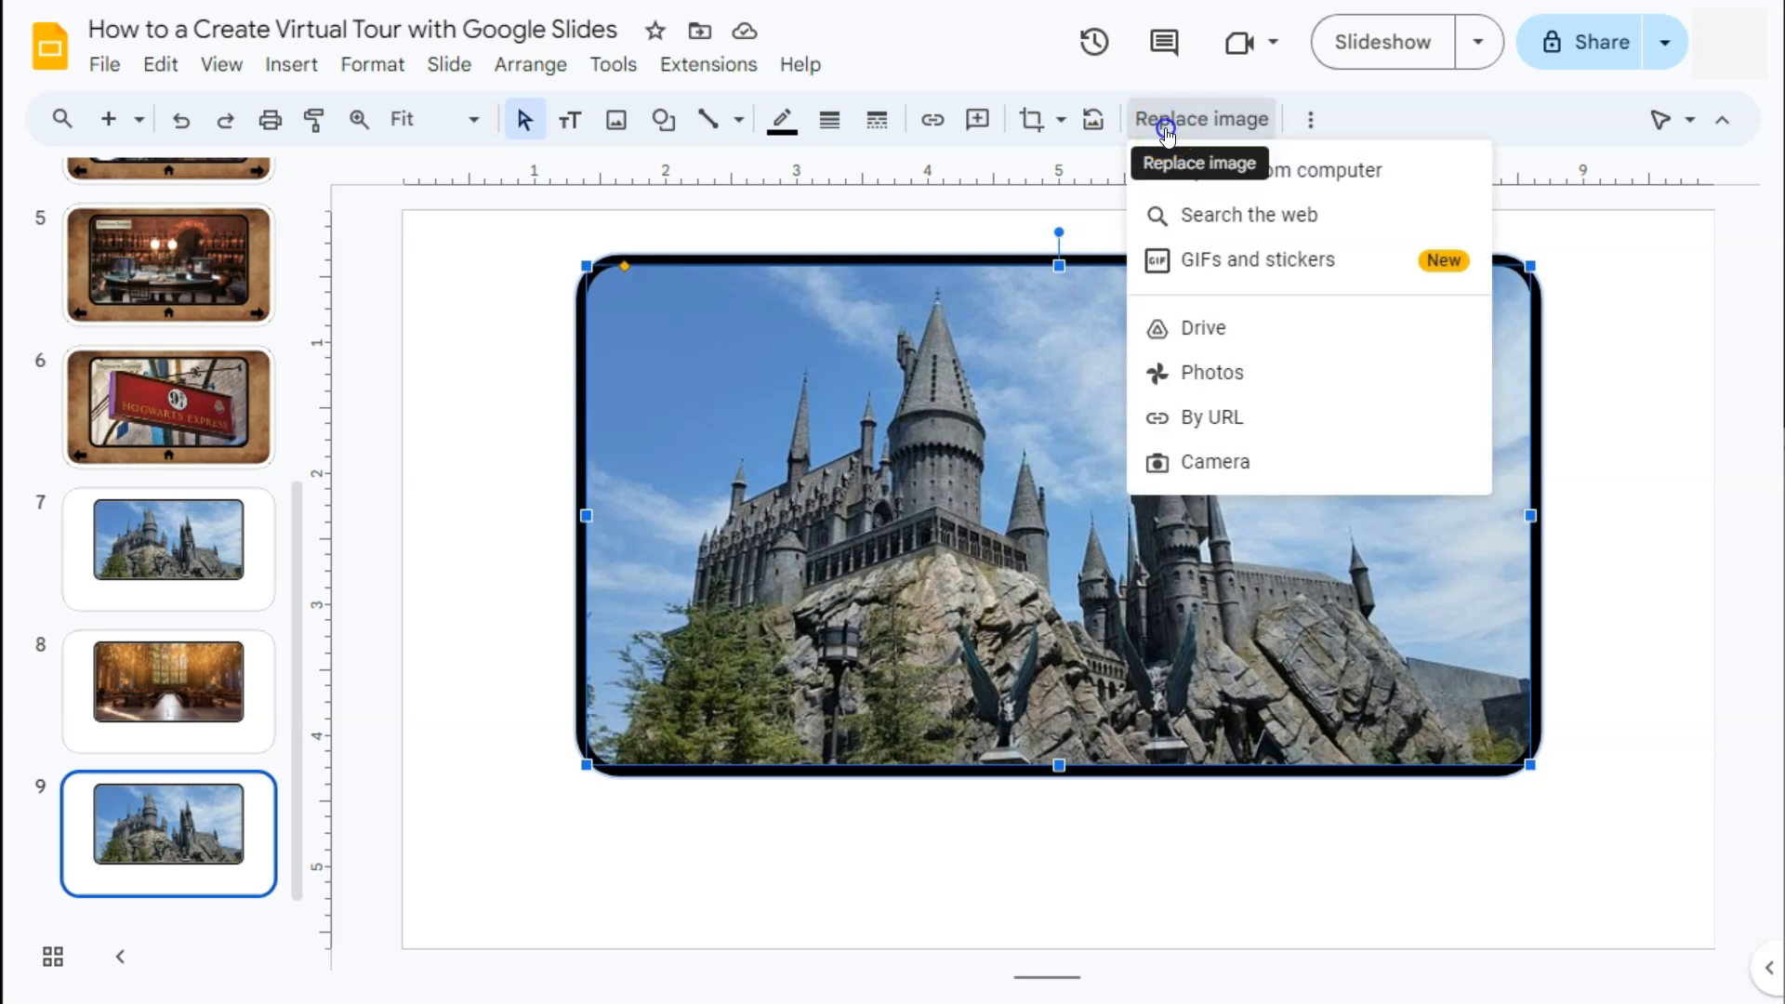
left_click(1211, 215)
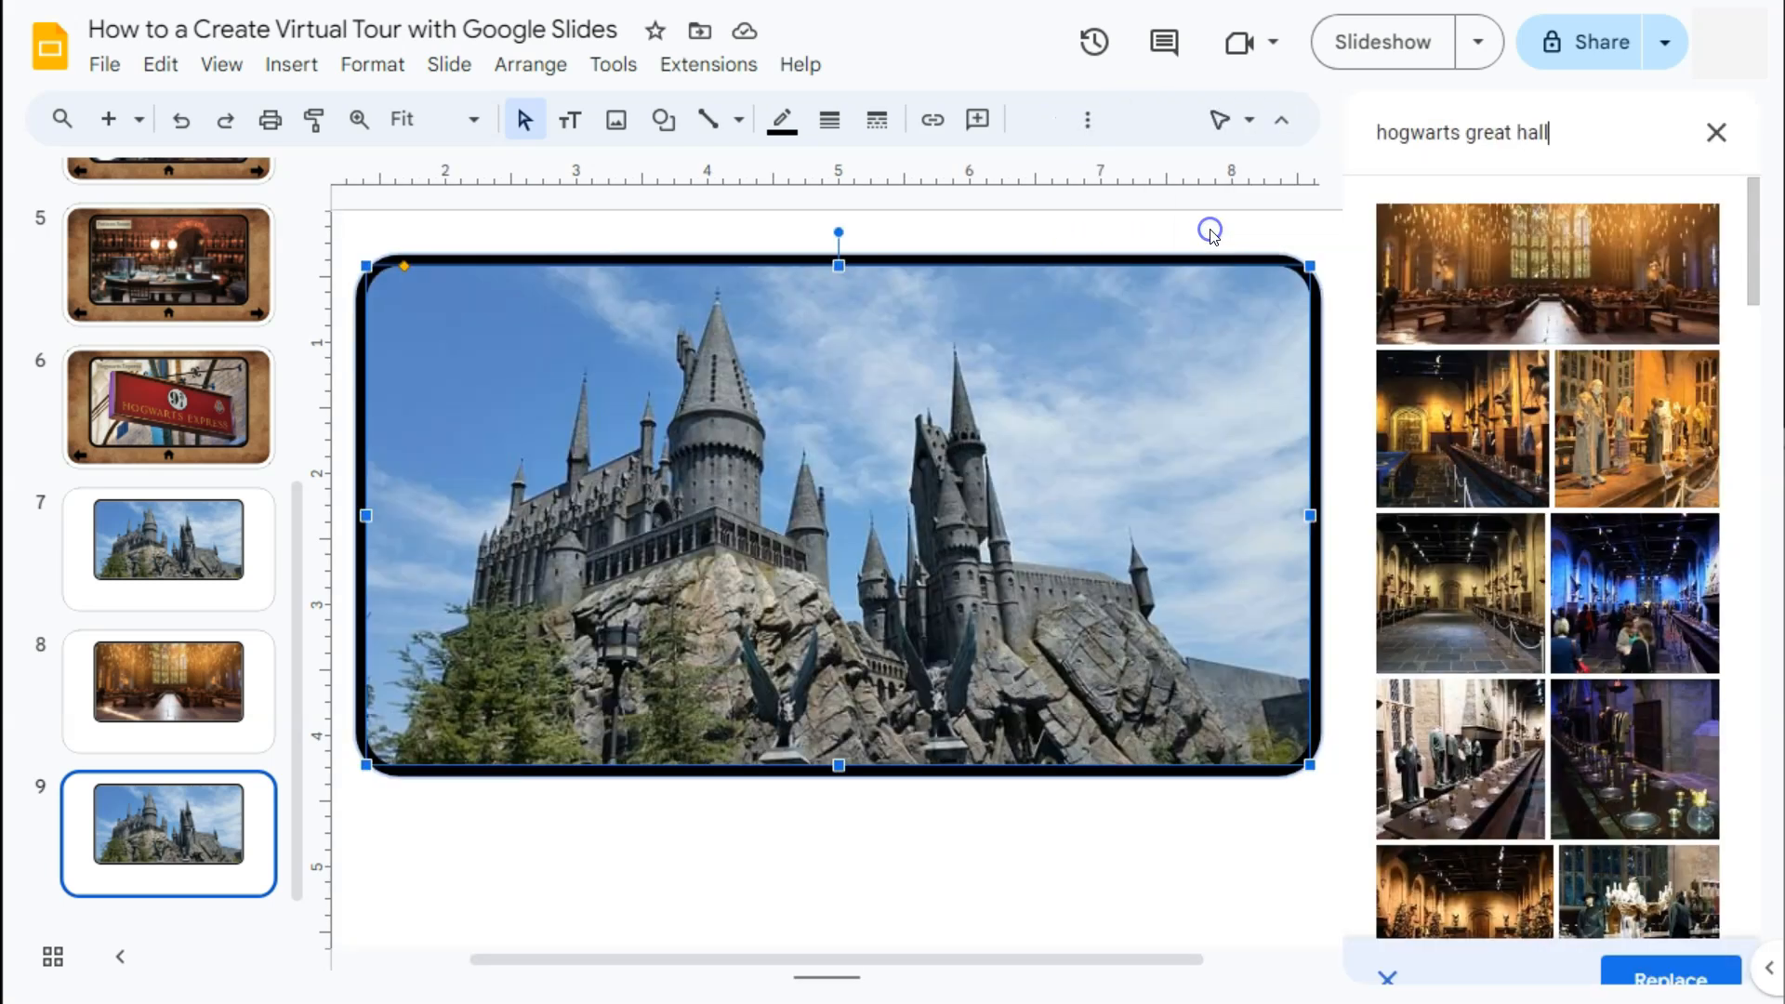
Search for "hogwarts library" and replace slide 9's castle image with the first result.
left_click(1578, 128)
left_click_drag(1546, 132, 1465, 133)
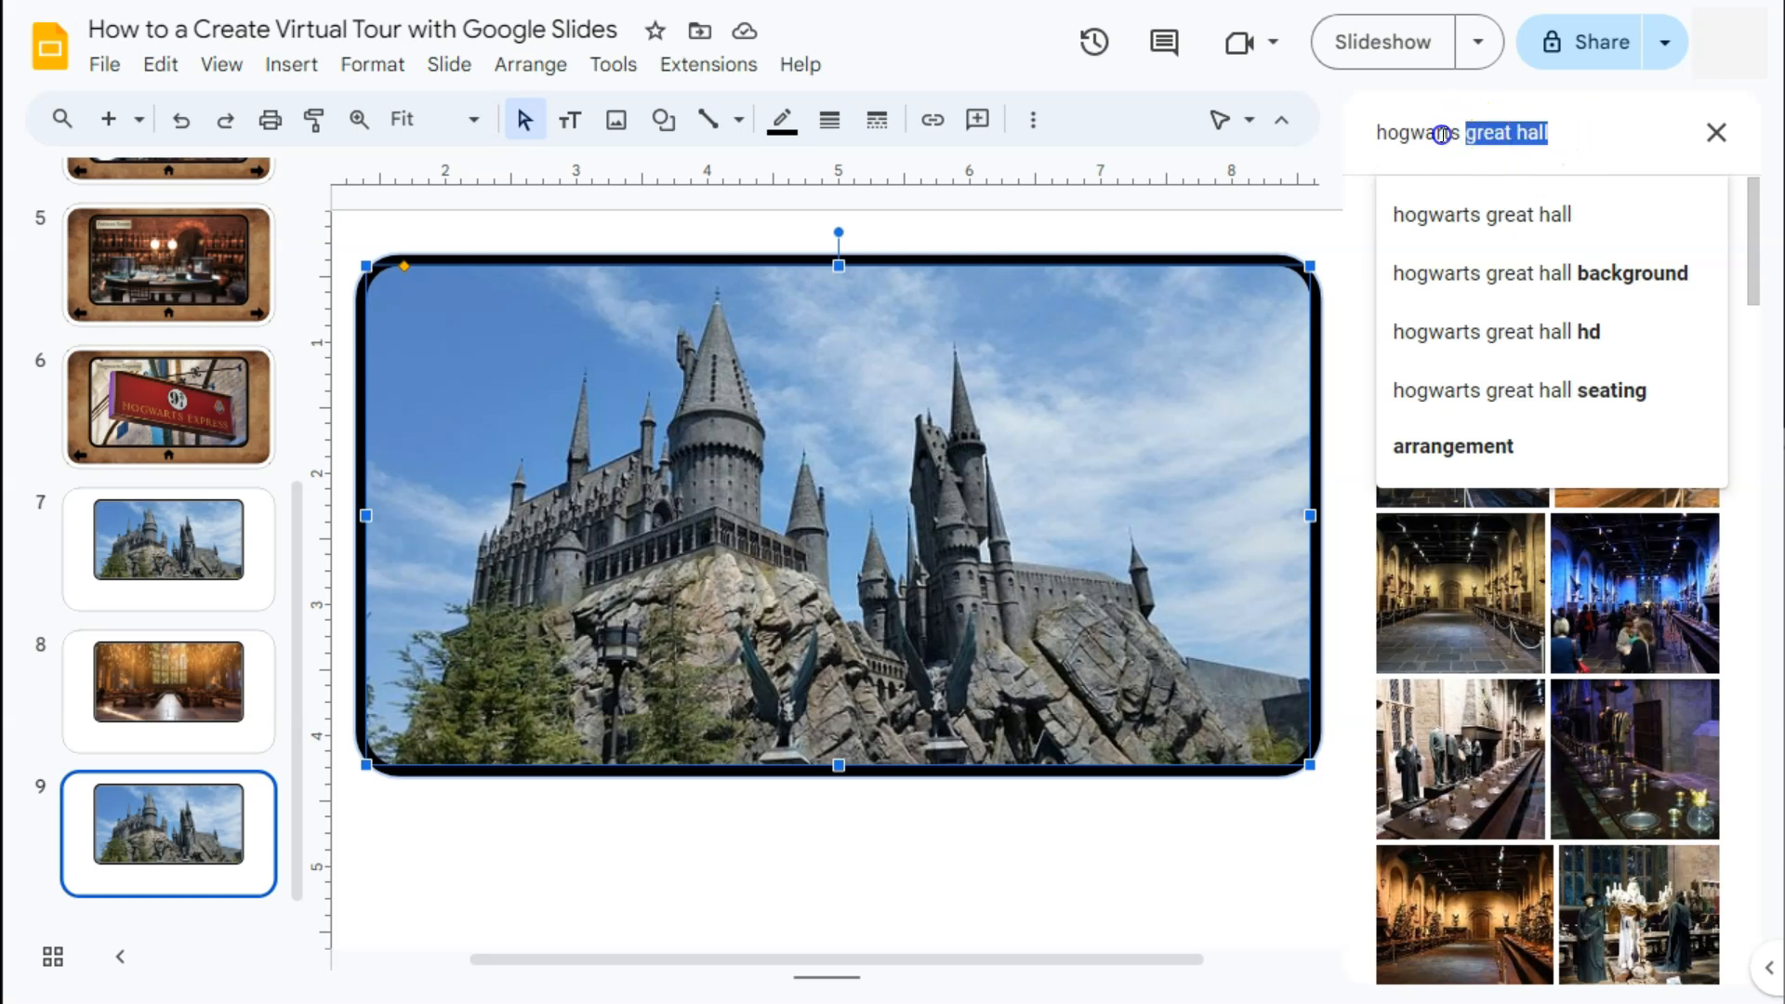
type("library")
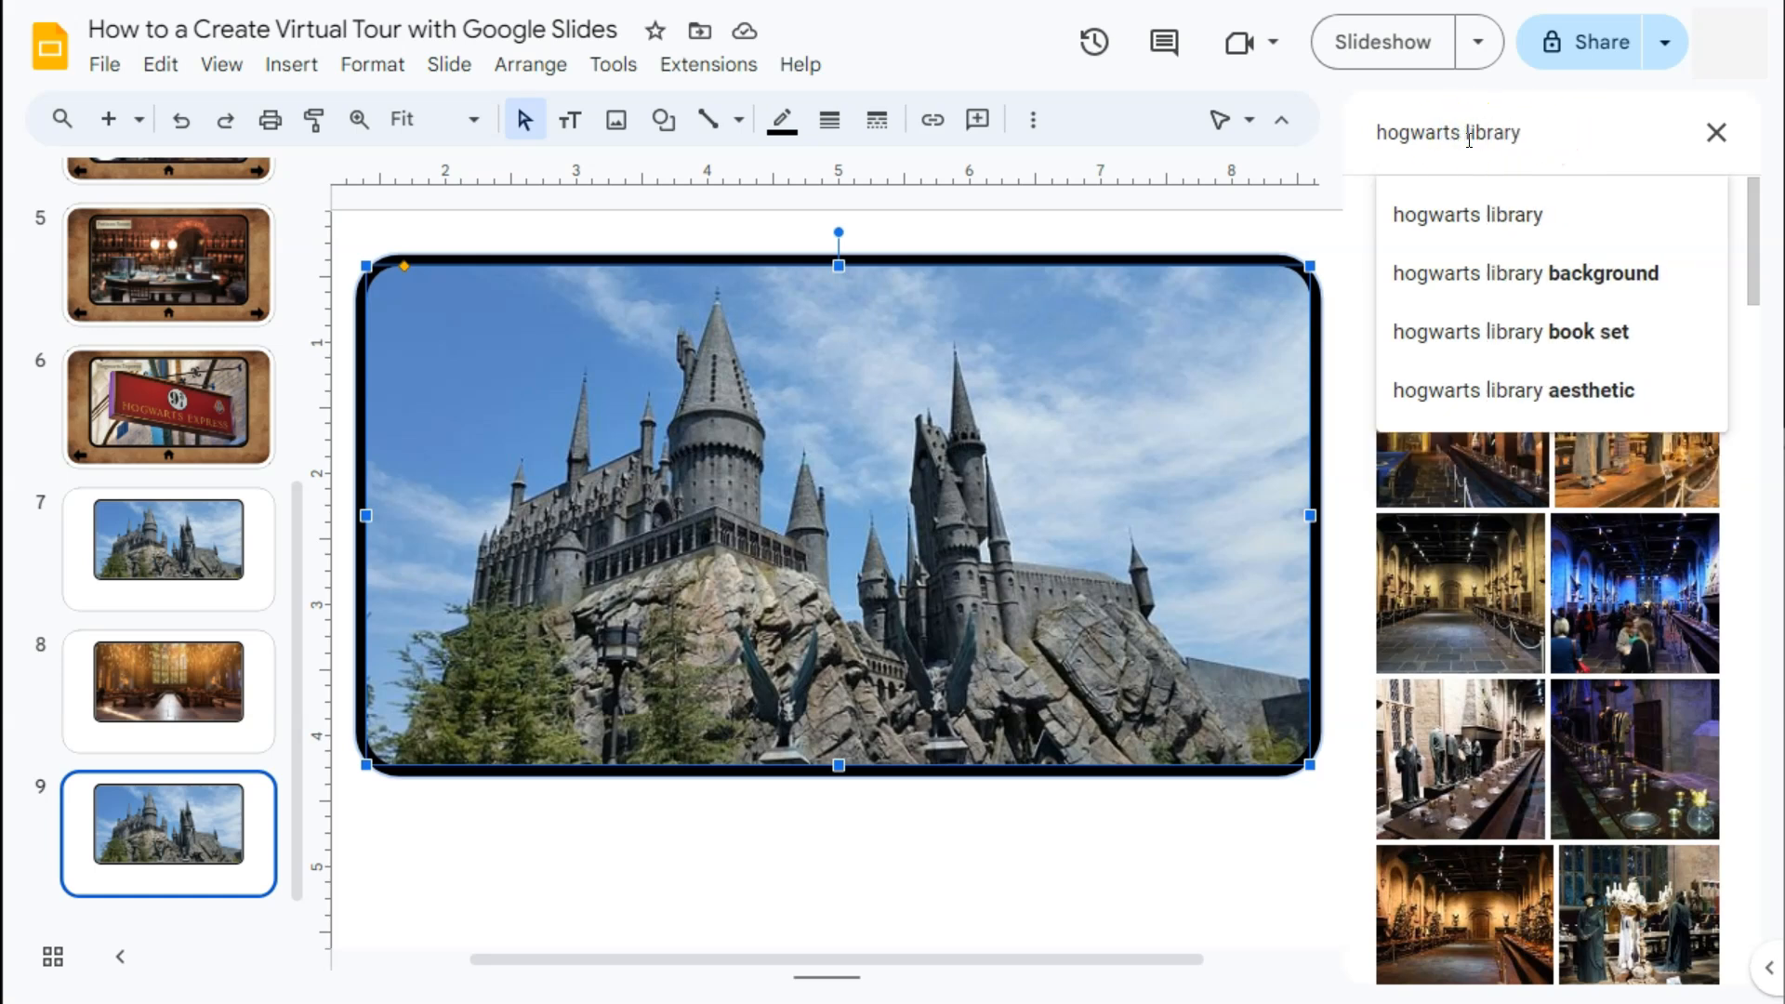
key("Return")
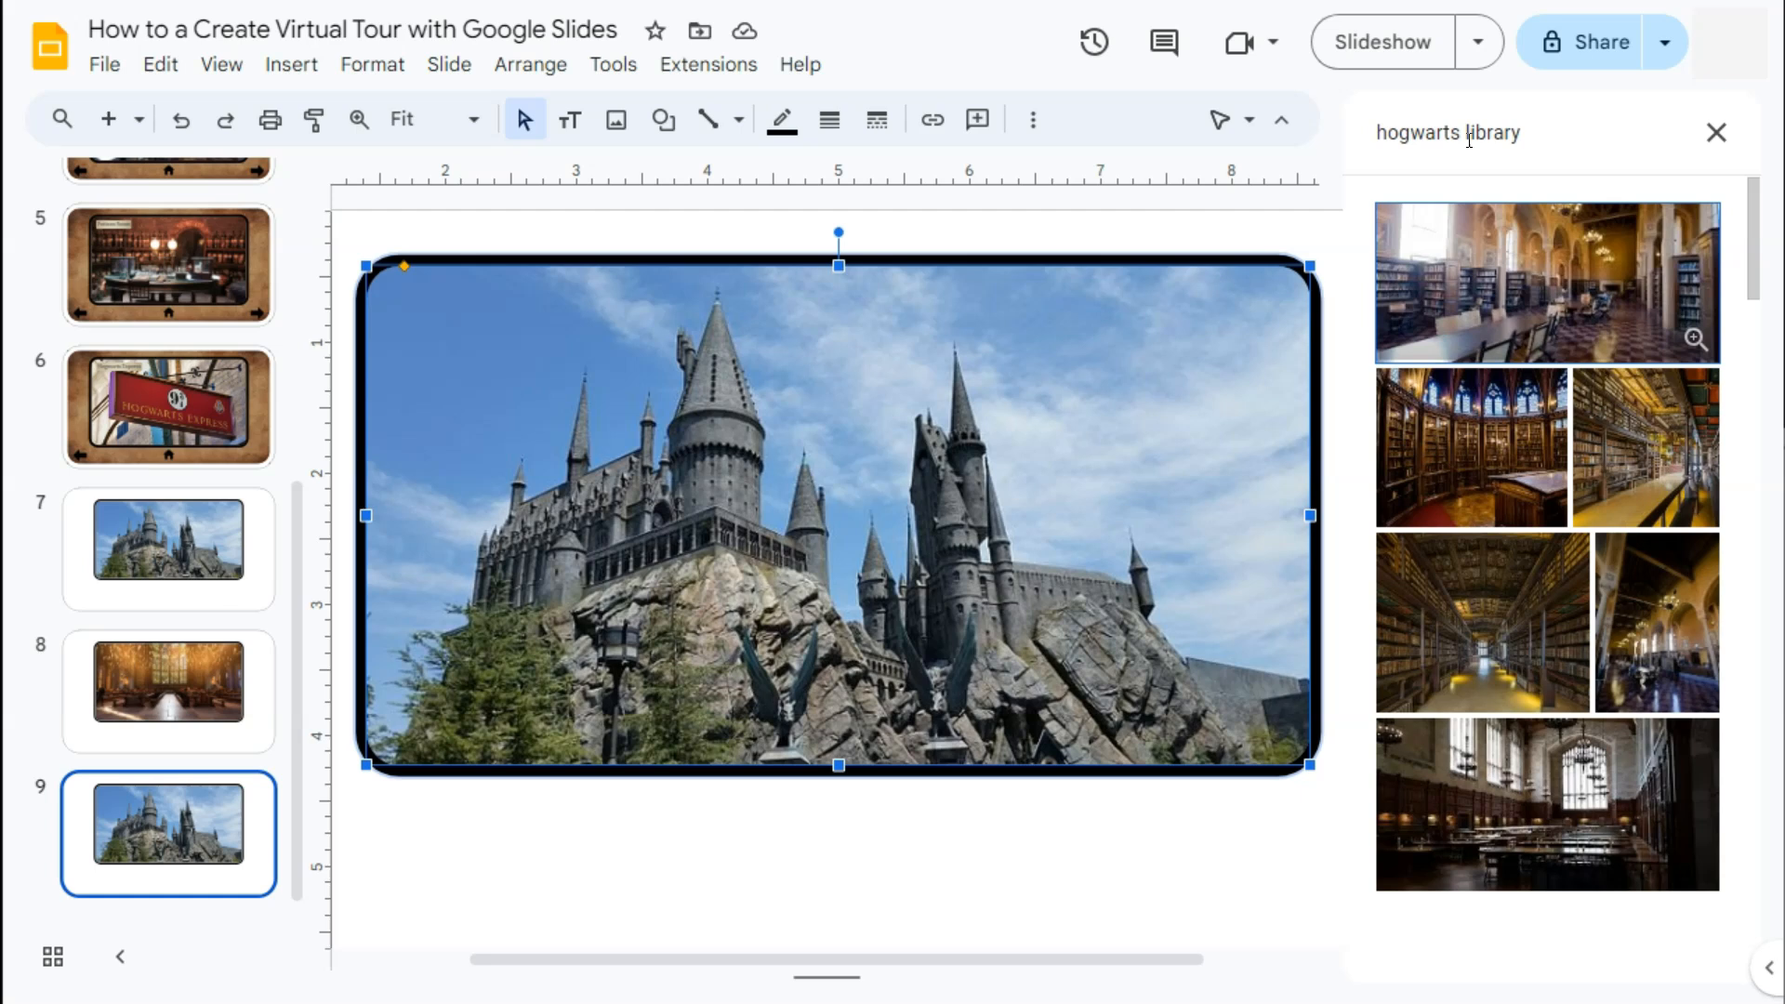
left_click(1580, 323)
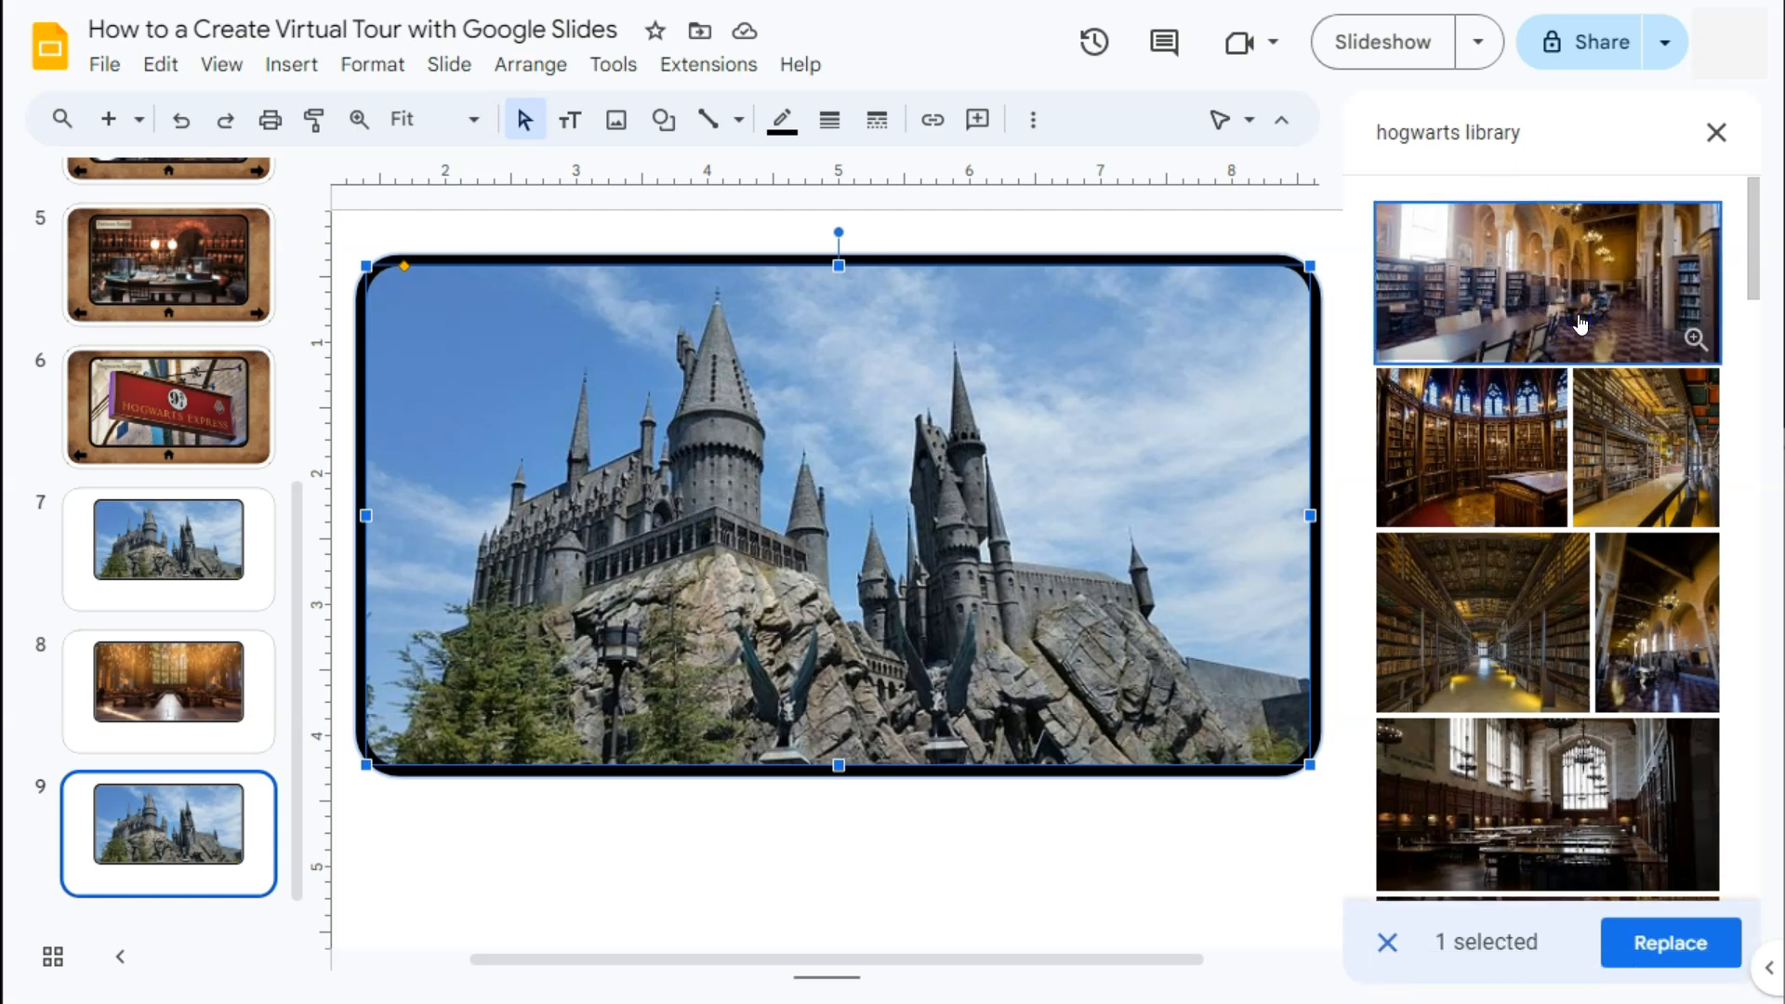
left_click(1670, 941)
left_click(1341, 853)
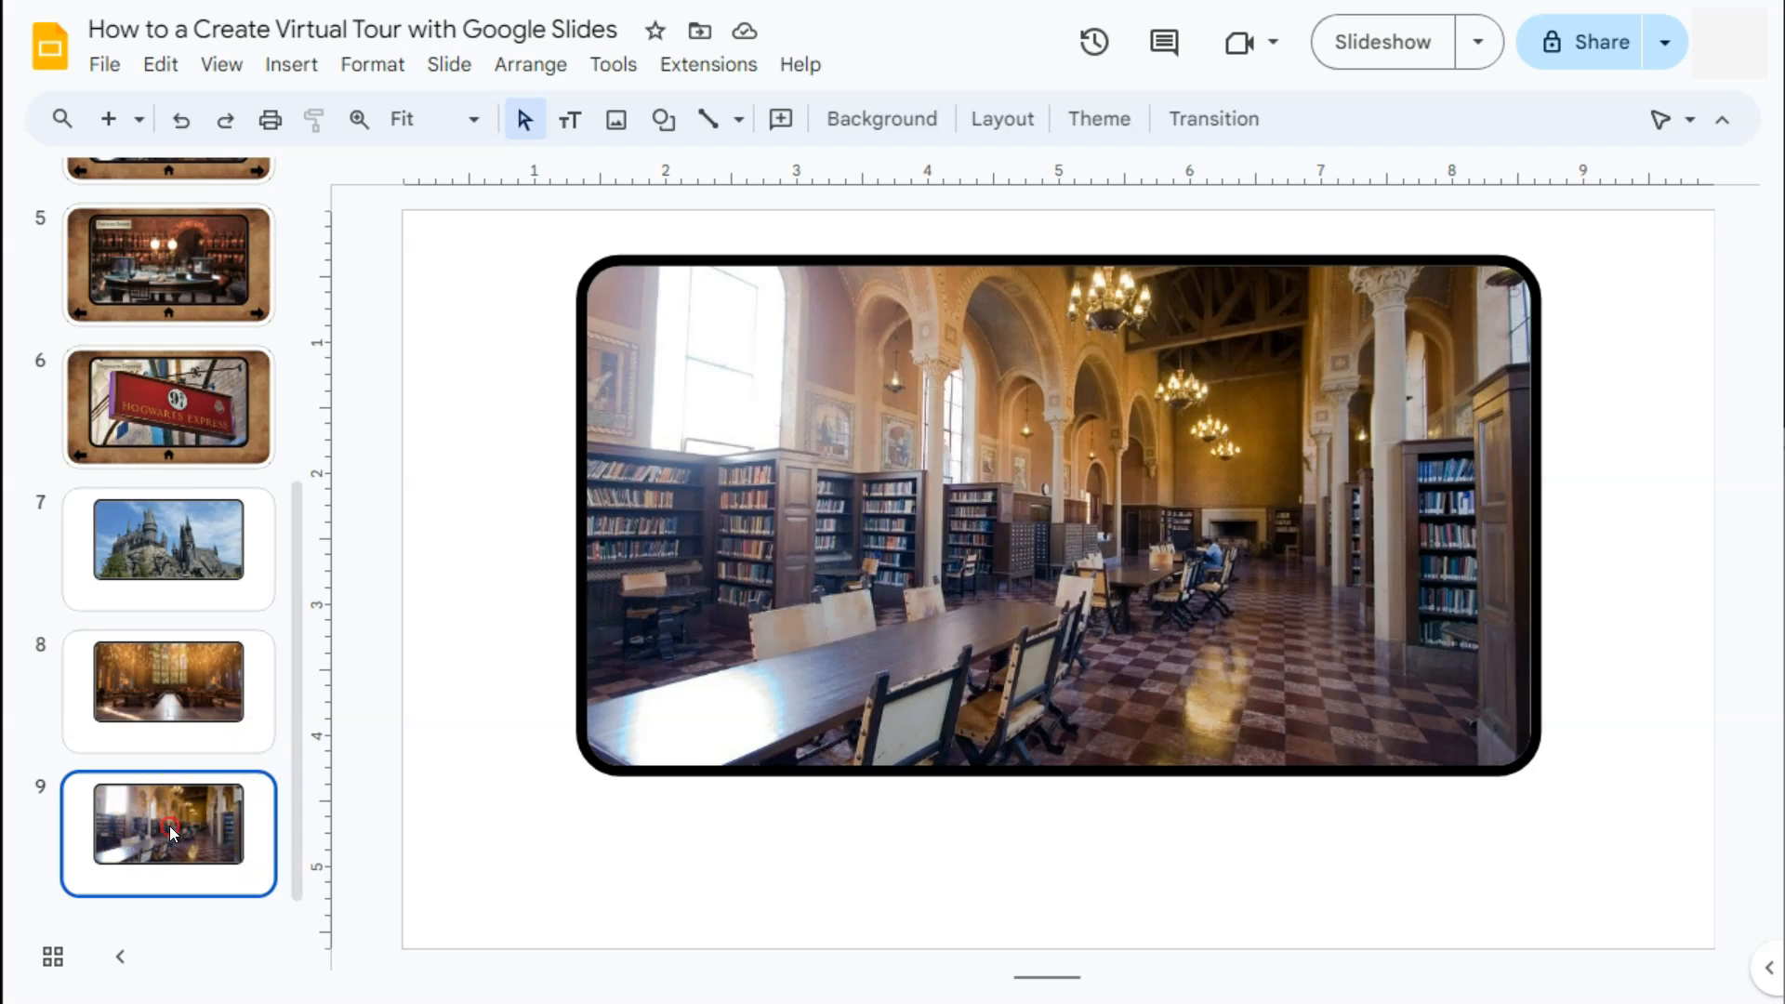
Duplicate the library slide as slide 10 and open a web image search to replace the copy's picture.
right_click(170, 825)
left_click(294, 385)
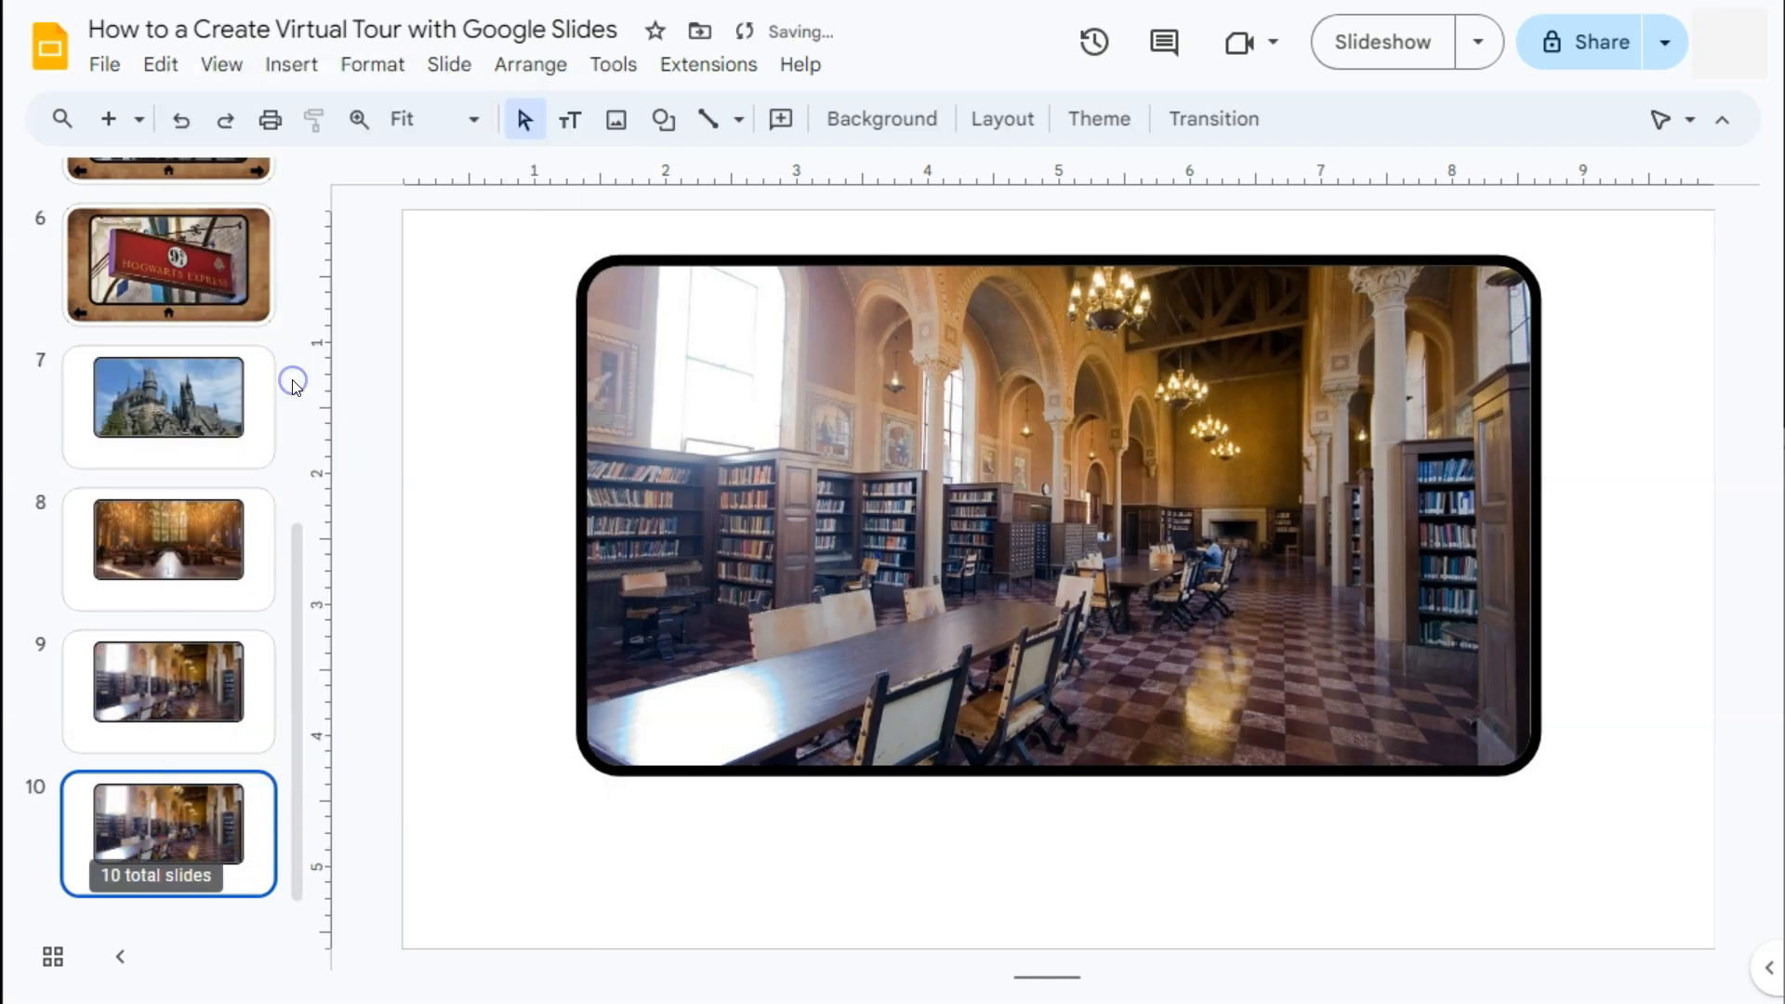
left_click(1165, 395)
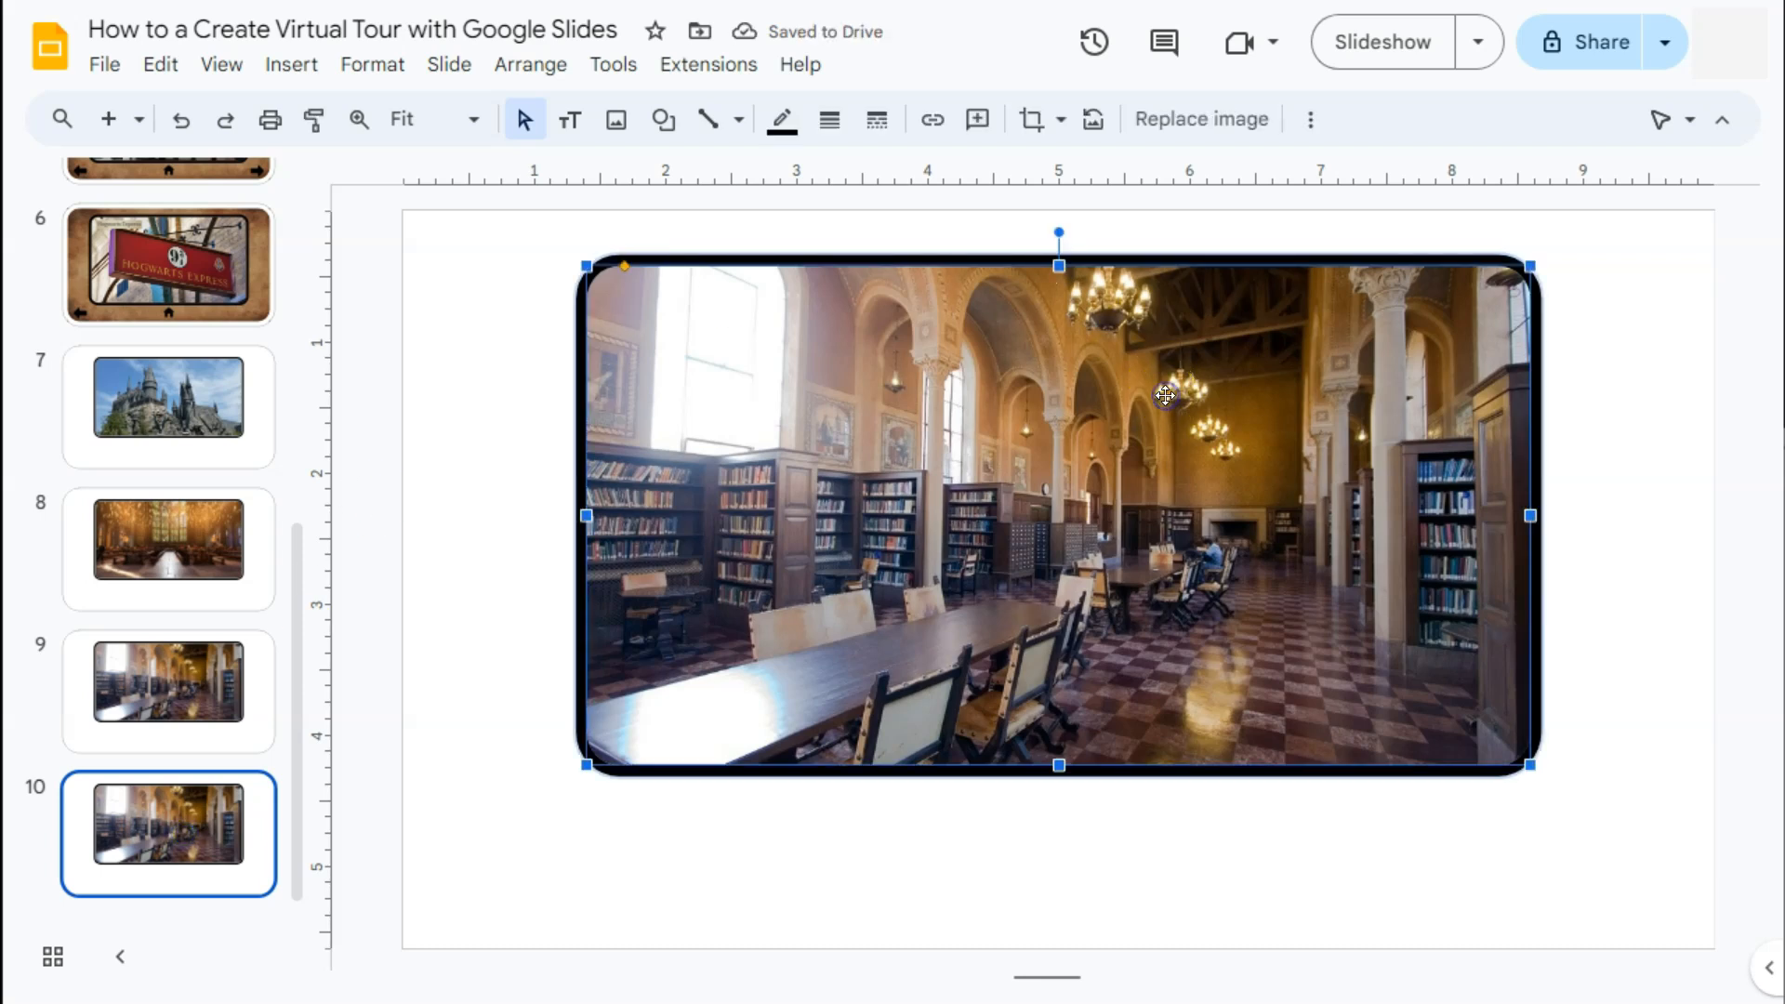
left_click(1164, 125)
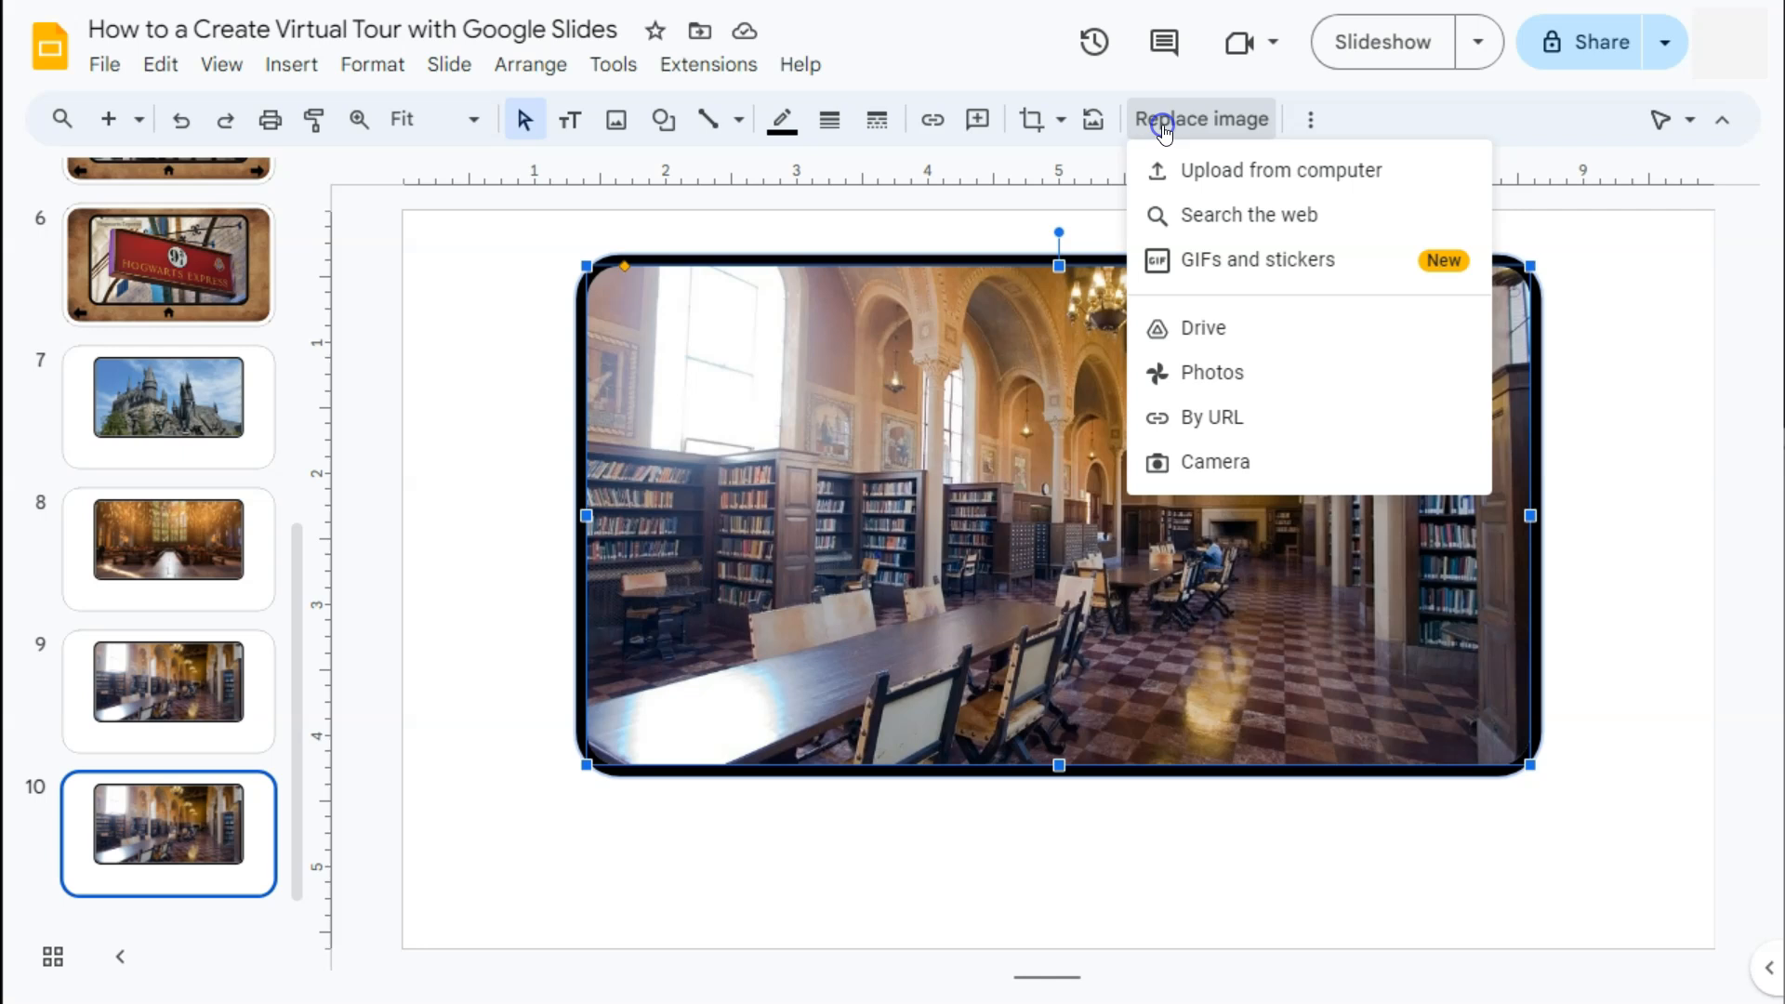
left_click(1213, 217)
Search for "hogwarts potions room", replace slide 10's library image with the first result, and return to slide 7.
left_click(1539, 131)
left_click_drag(1539, 131, 1464, 136)
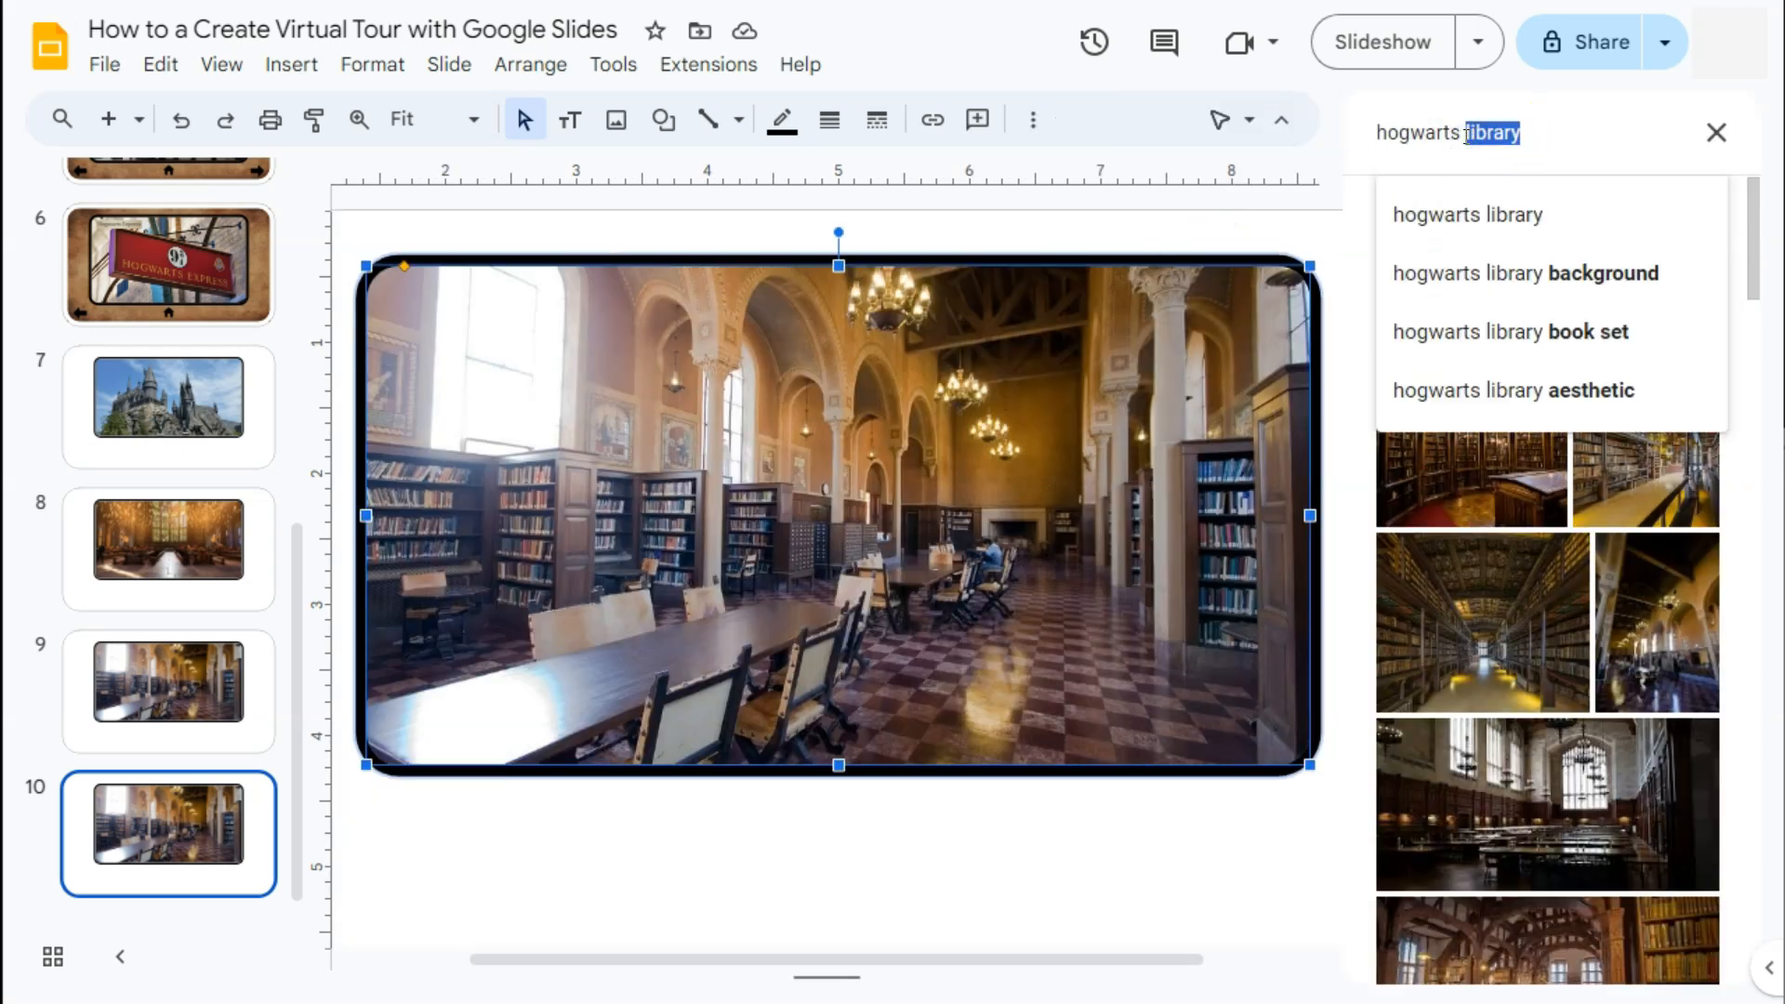
type("potions room")
key("Return")
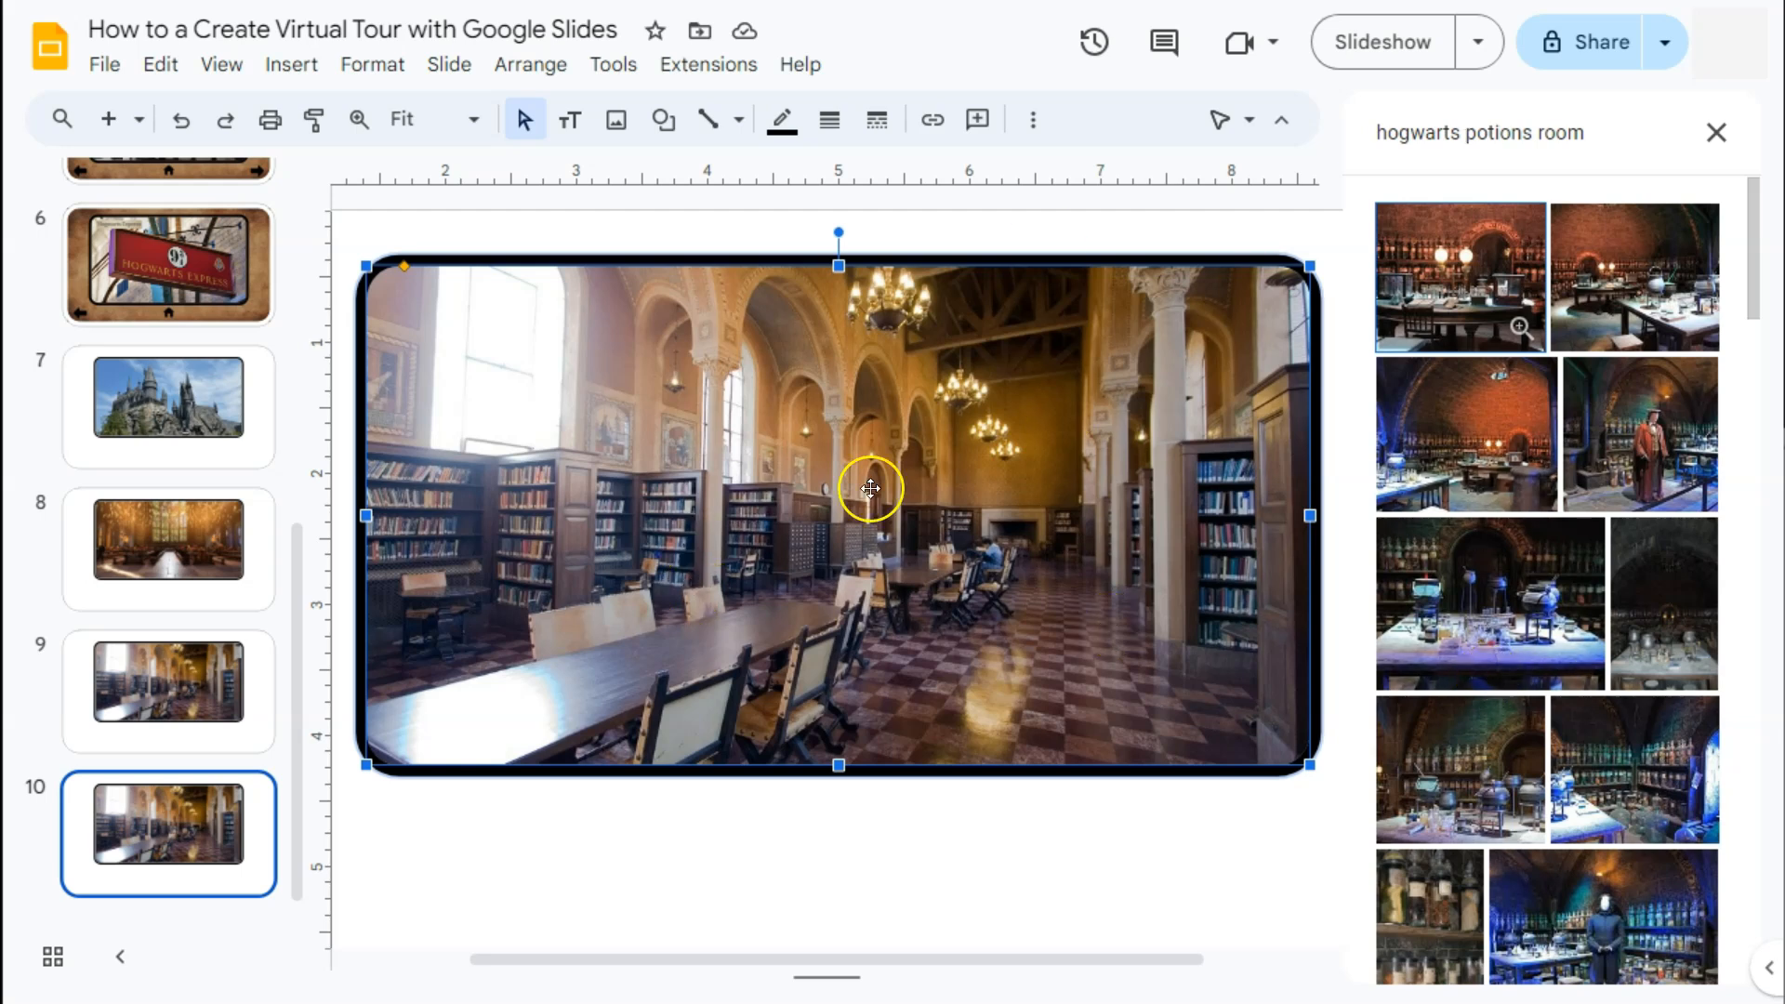
left_click(1440, 273)
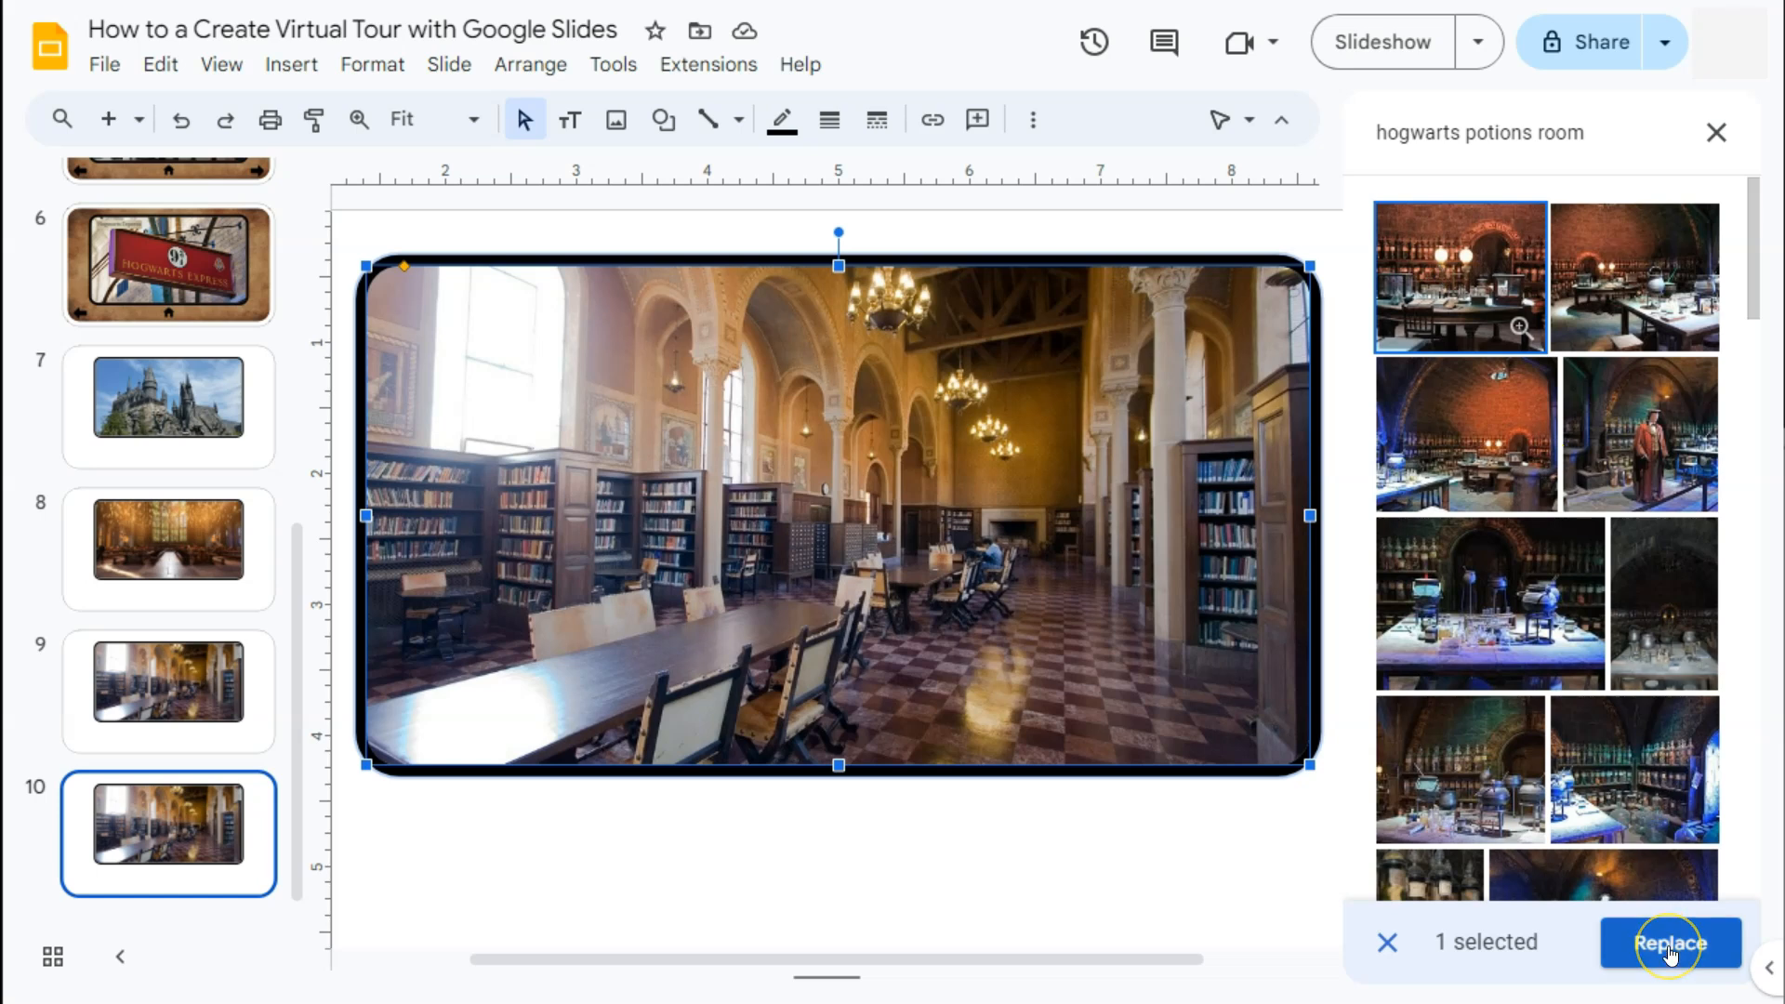
left_click(1669, 952)
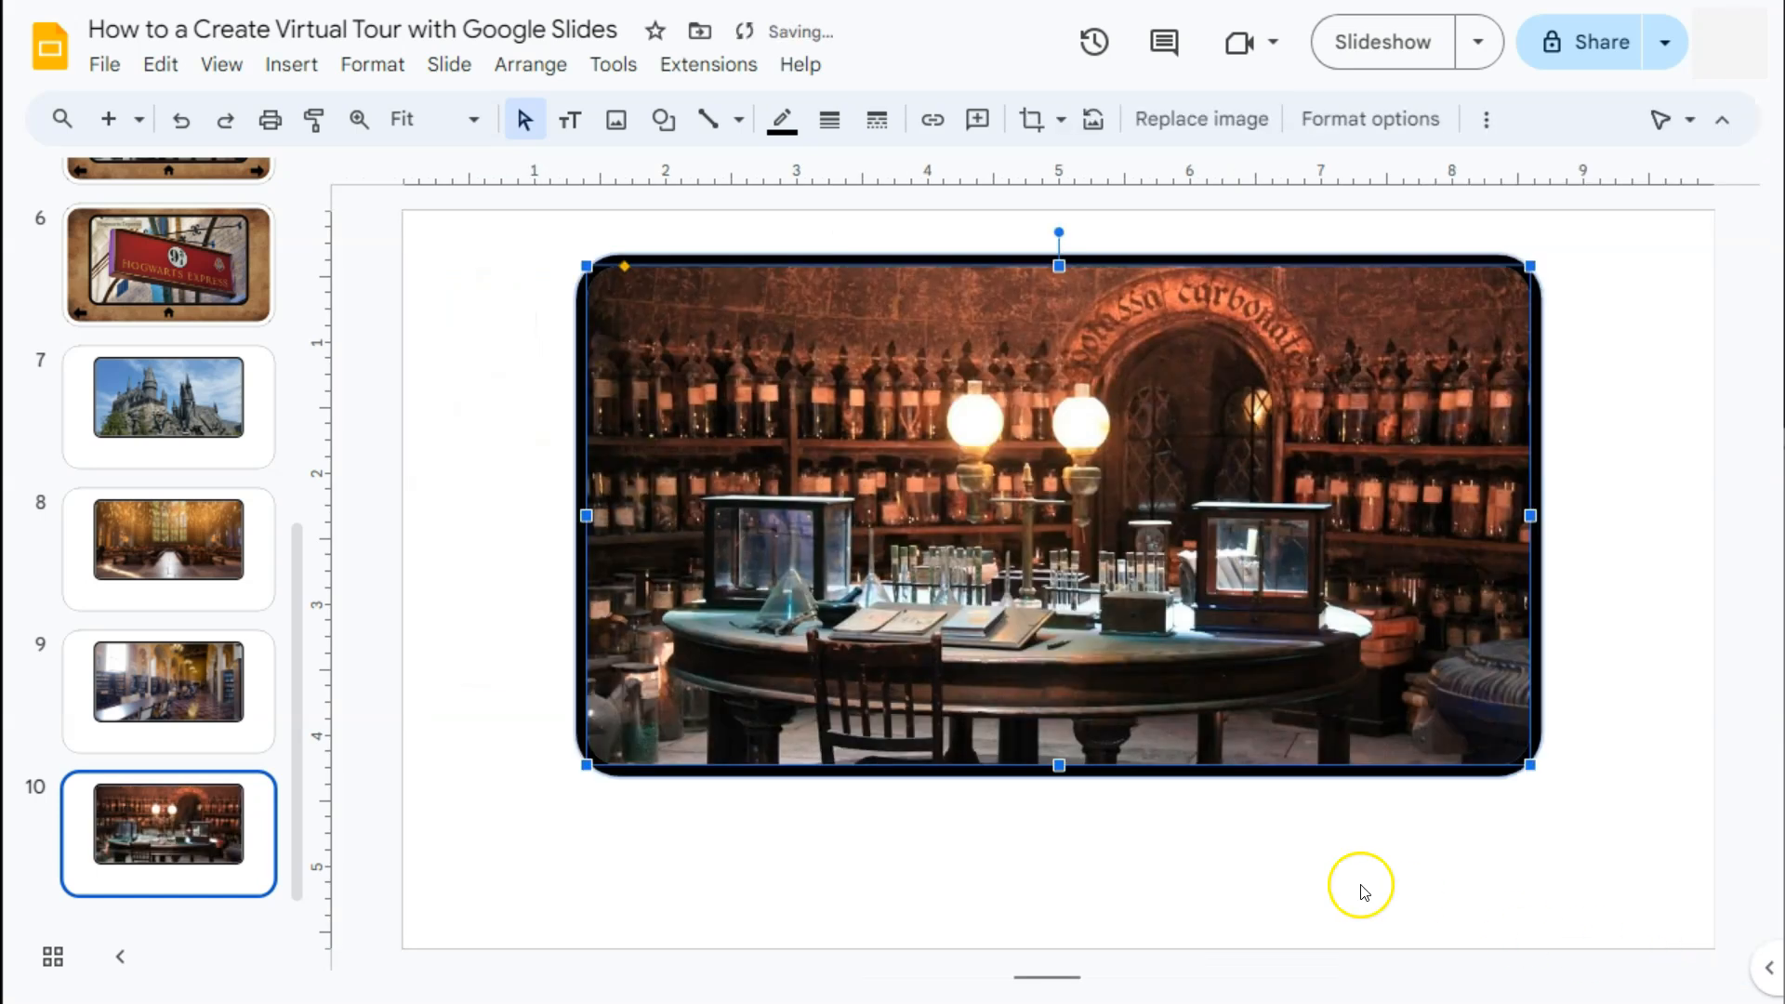
left_click(1325, 832)
left_click(263, 412)
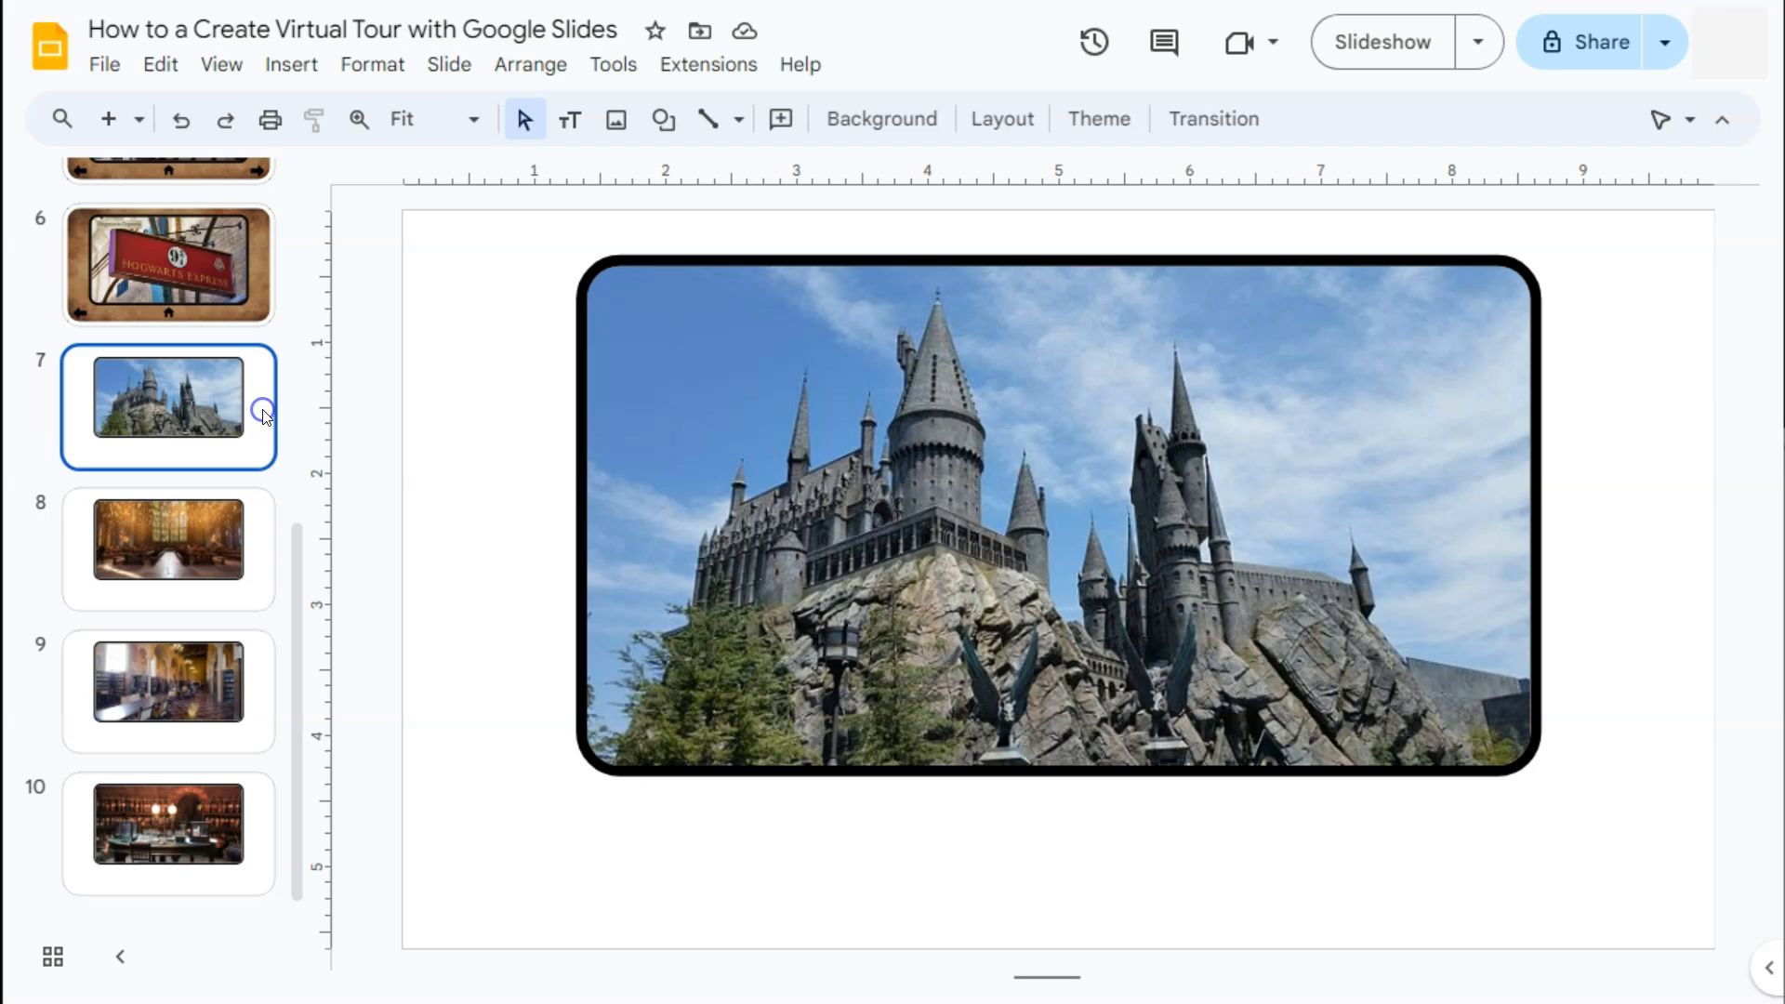
Review the Great Hall, library and potions room pictures on slides 8, 9 and 10.
left_click(264, 544)
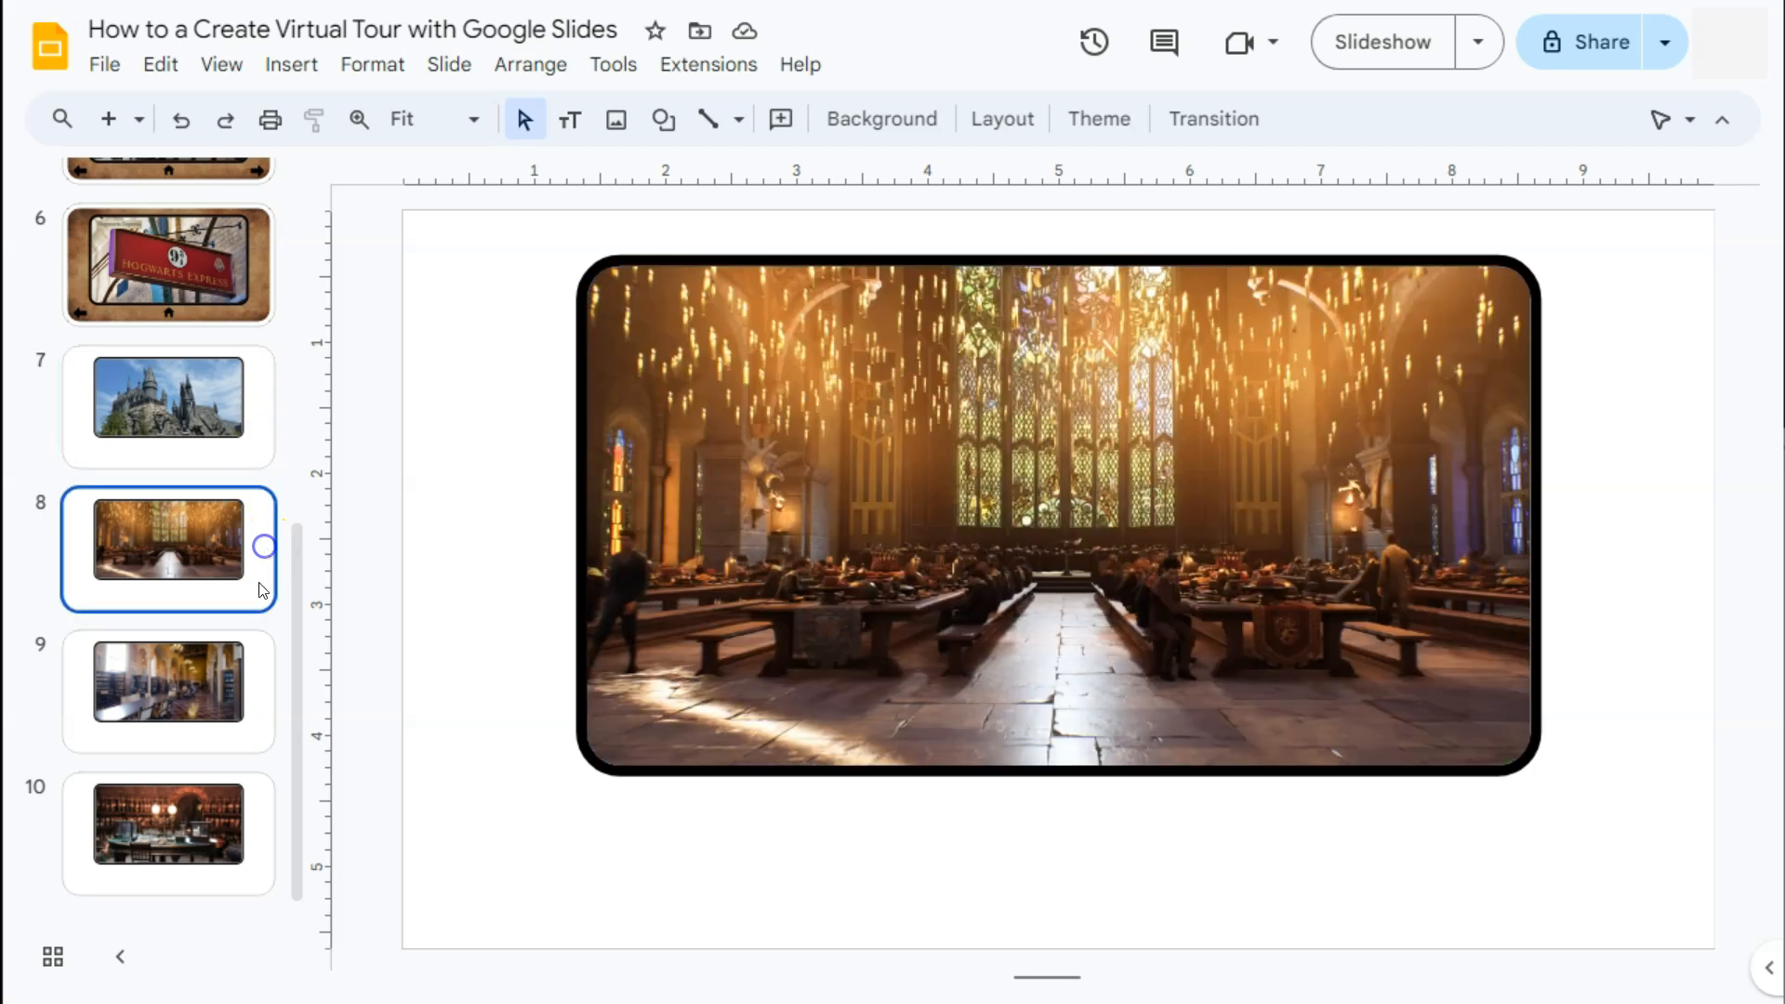
left_click(257, 691)
left_click(259, 818)
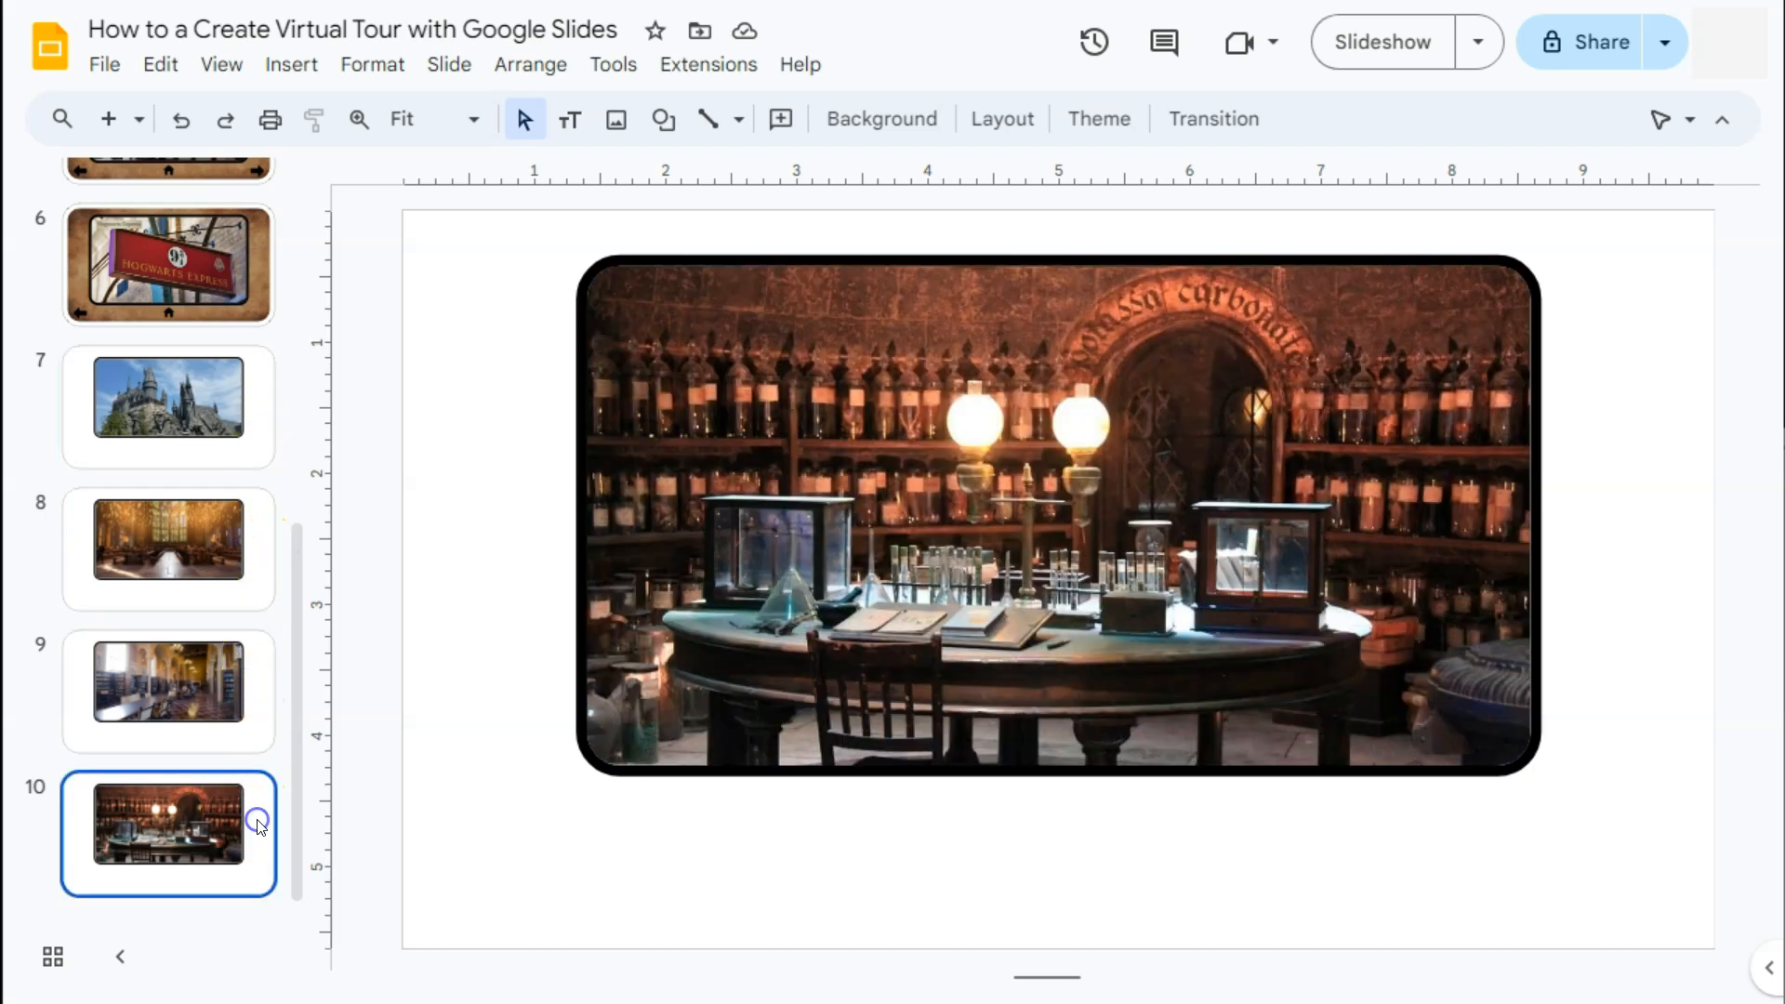
Return to slide 7 and insert a horizontal scroll shape over the sky in the upper-left part of the castle image.
left_click(263, 405)
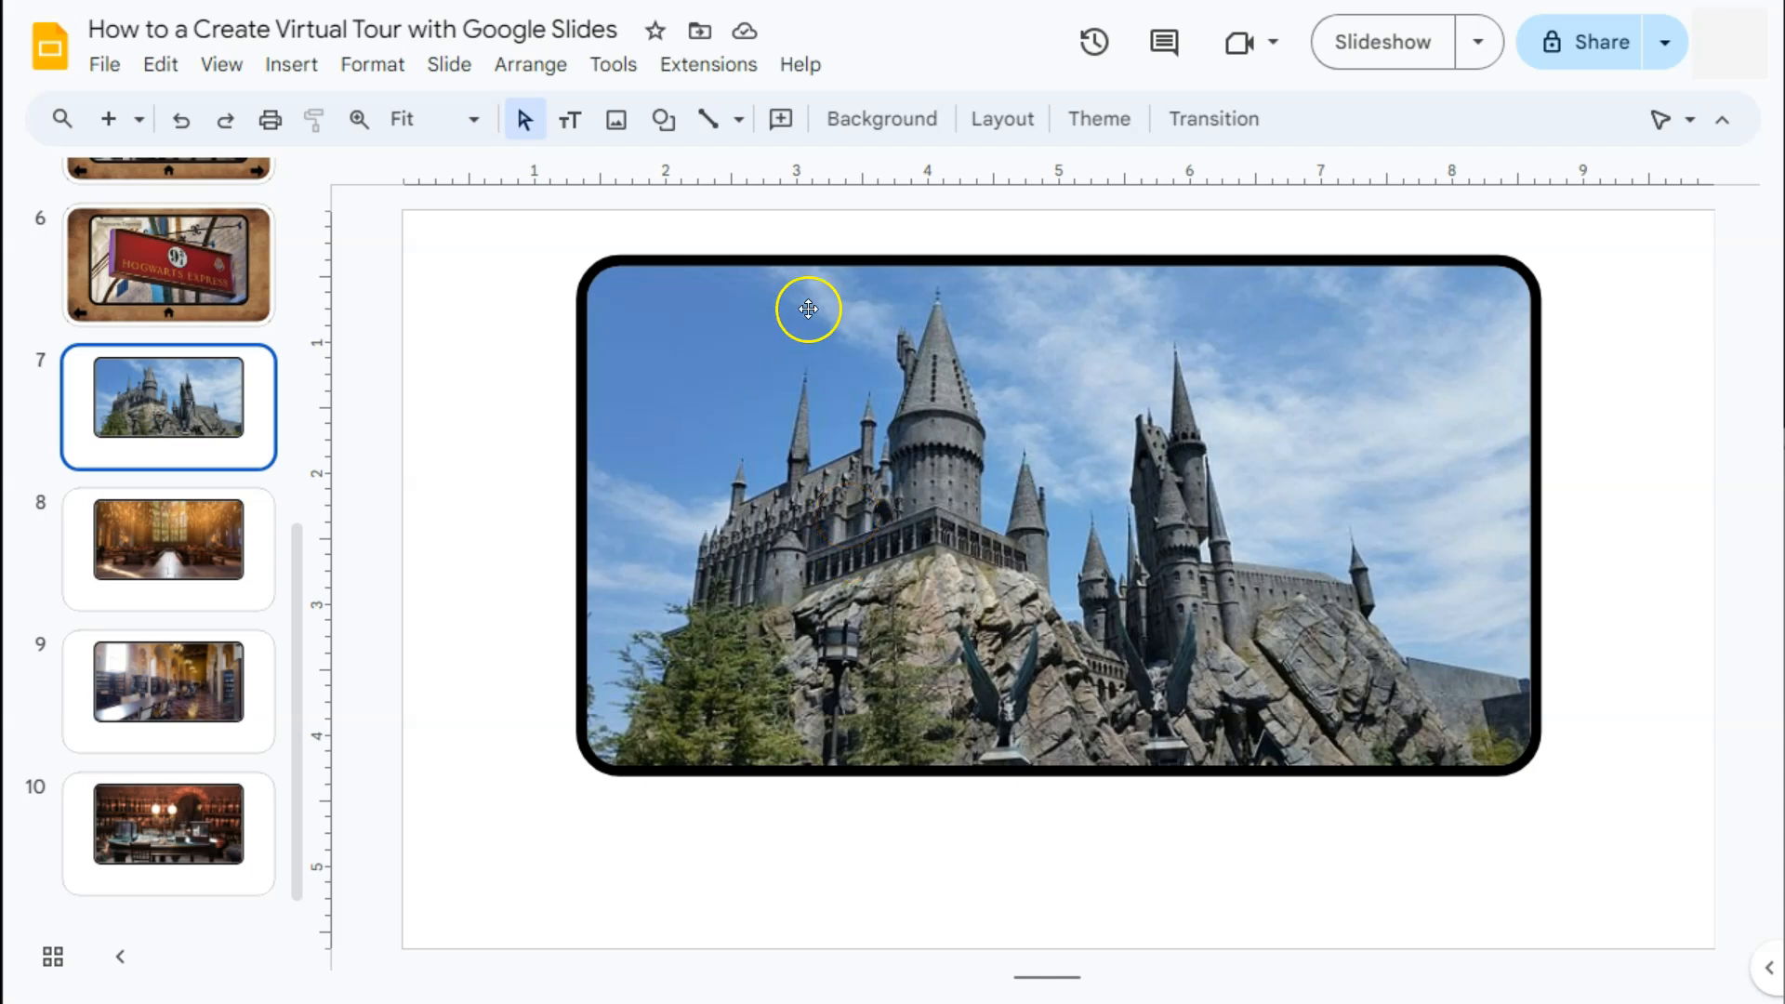
left_click(664, 120)
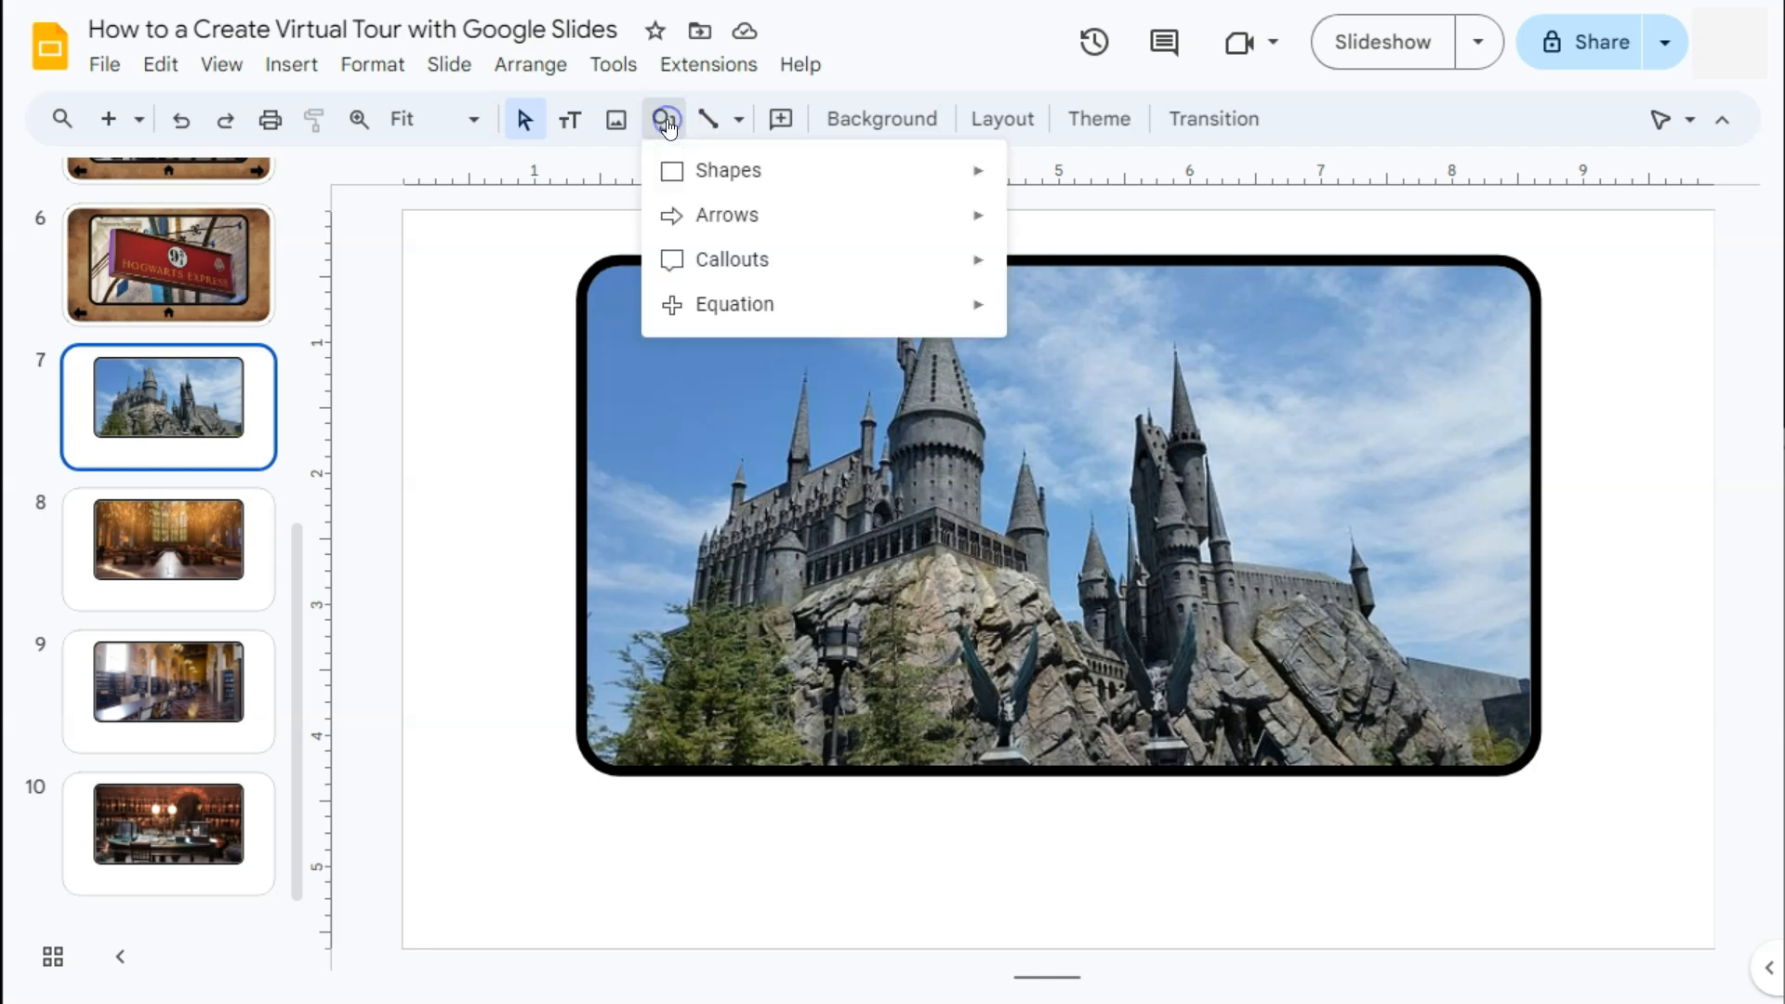
mouse_move(744, 262)
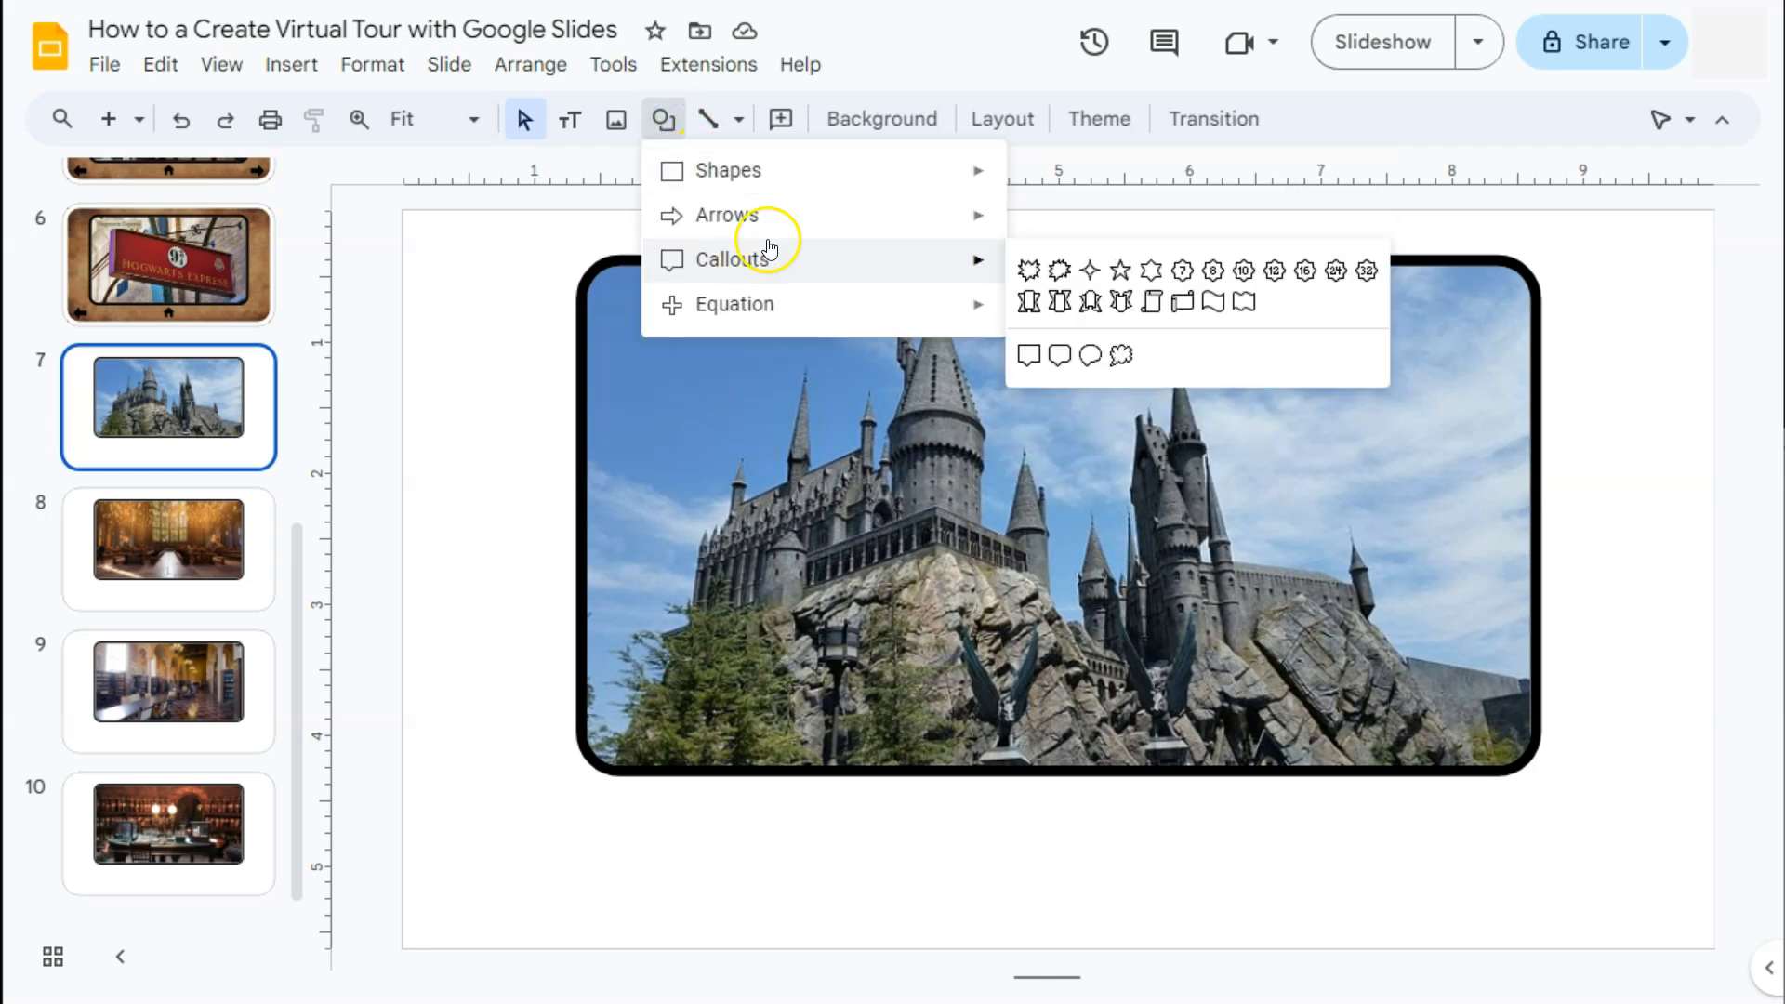
left_click(1183, 303)
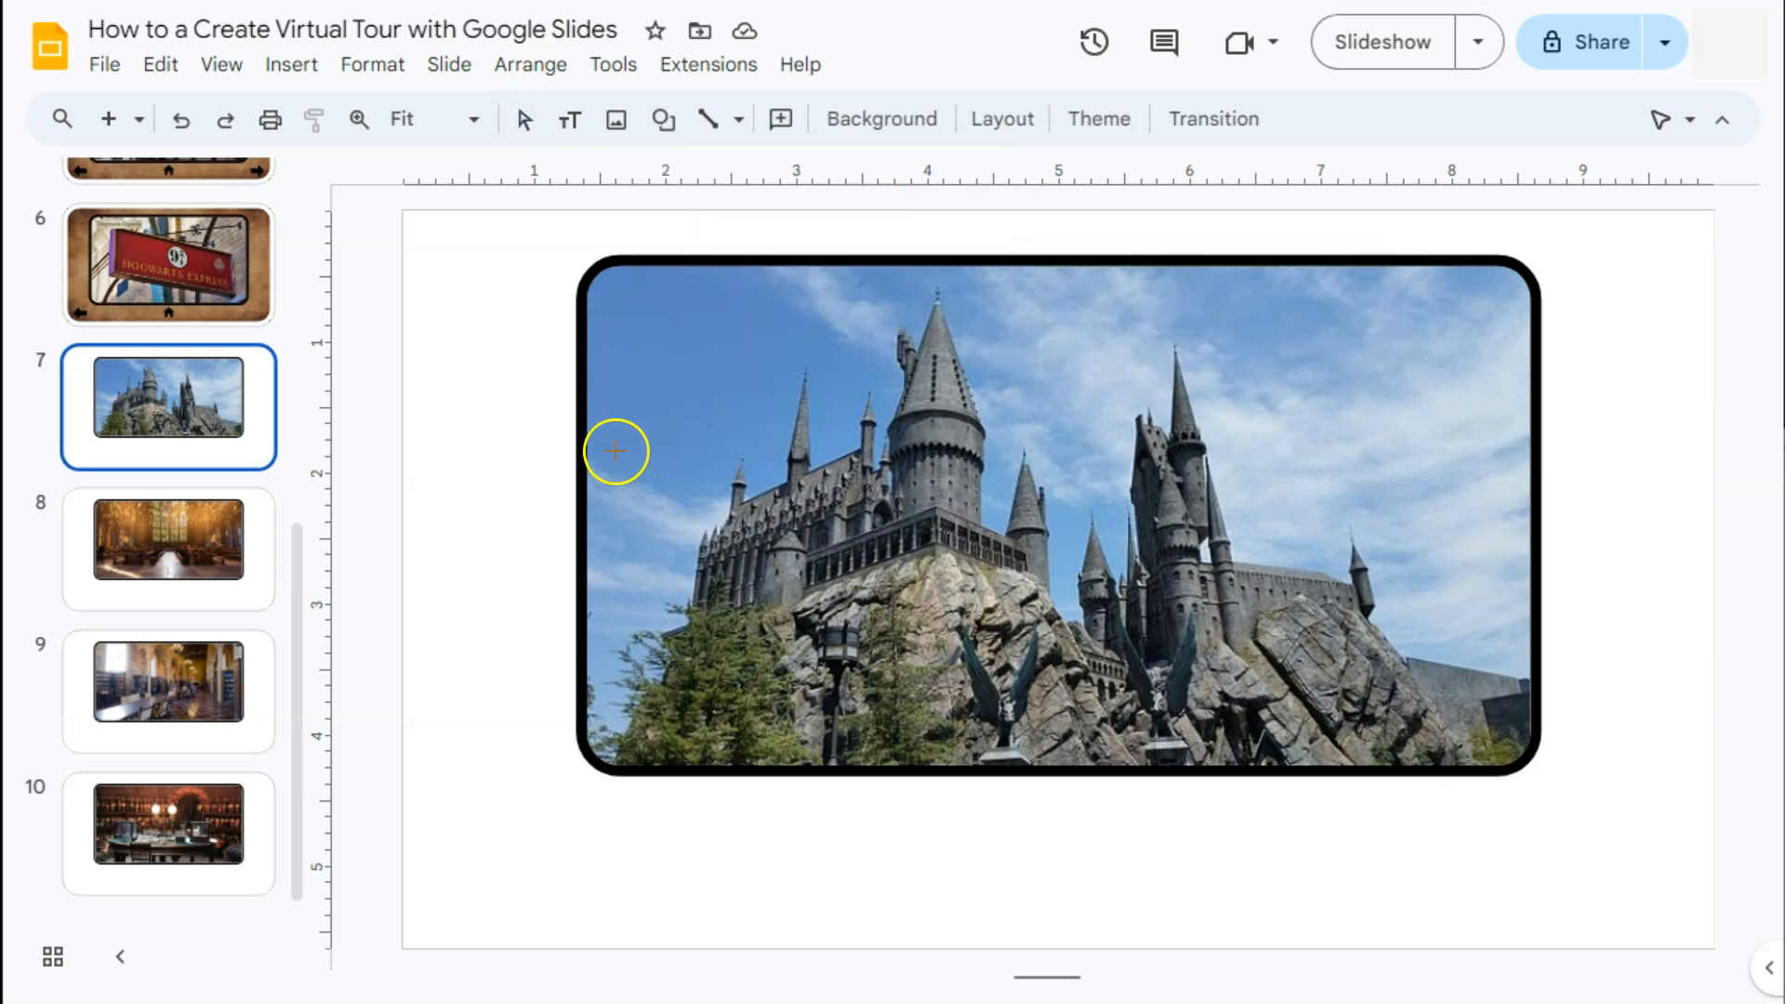
left_click(682, 362)
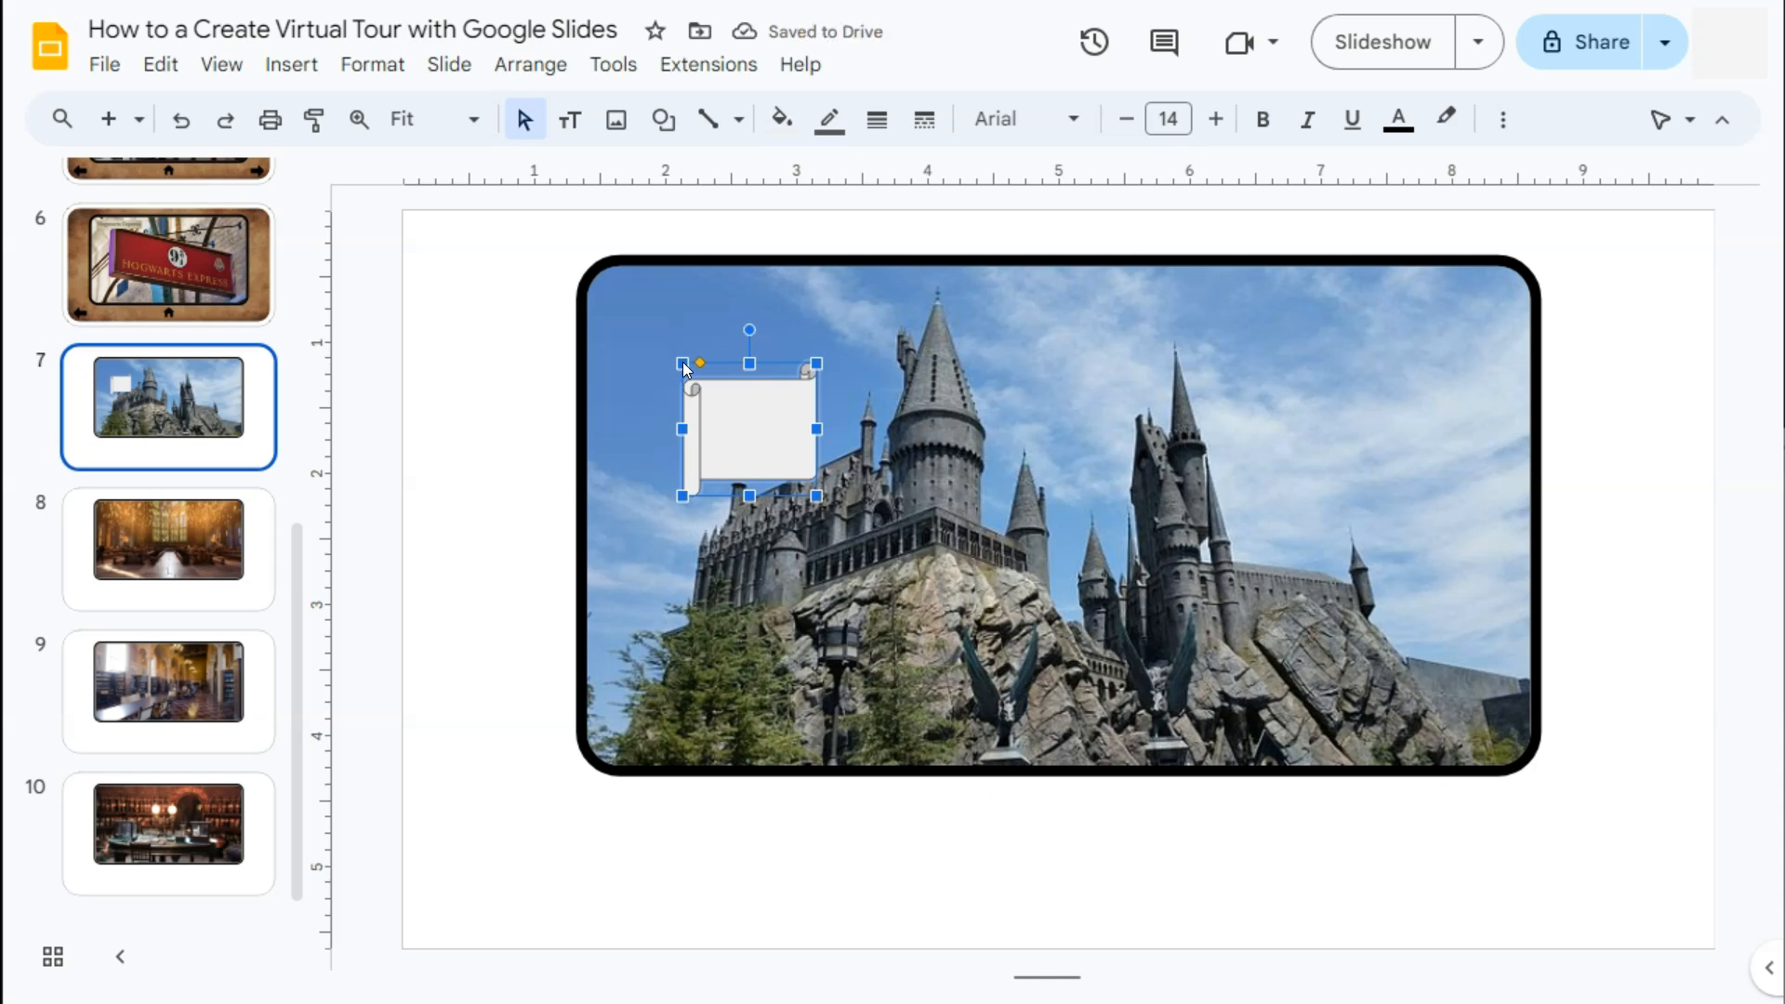
Flatten the scroll shape to about 1 by 0.5 inches and move it slightly left over the sky, ready for text entry.
left_click(749, 436)
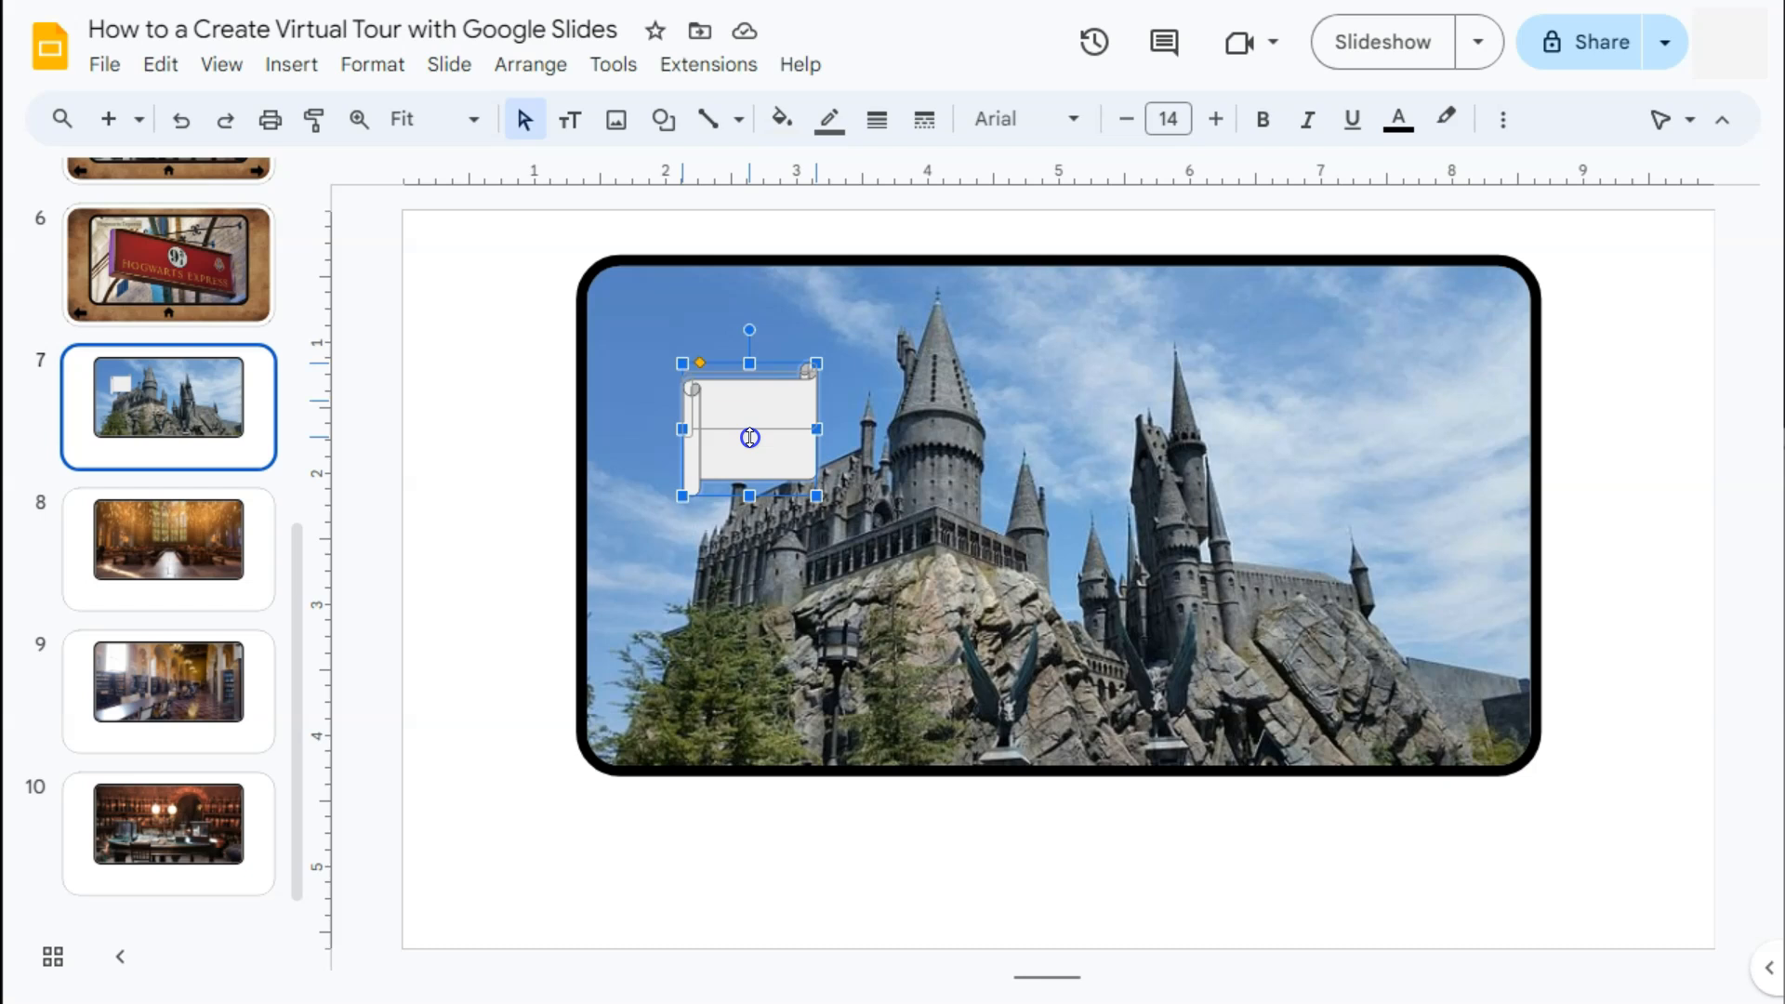
left_click(749, 435)
left_click(762, 389)
left_click_drag(744, 410, 720, 434)
left_click(744, 415)
left_click(745, 416)
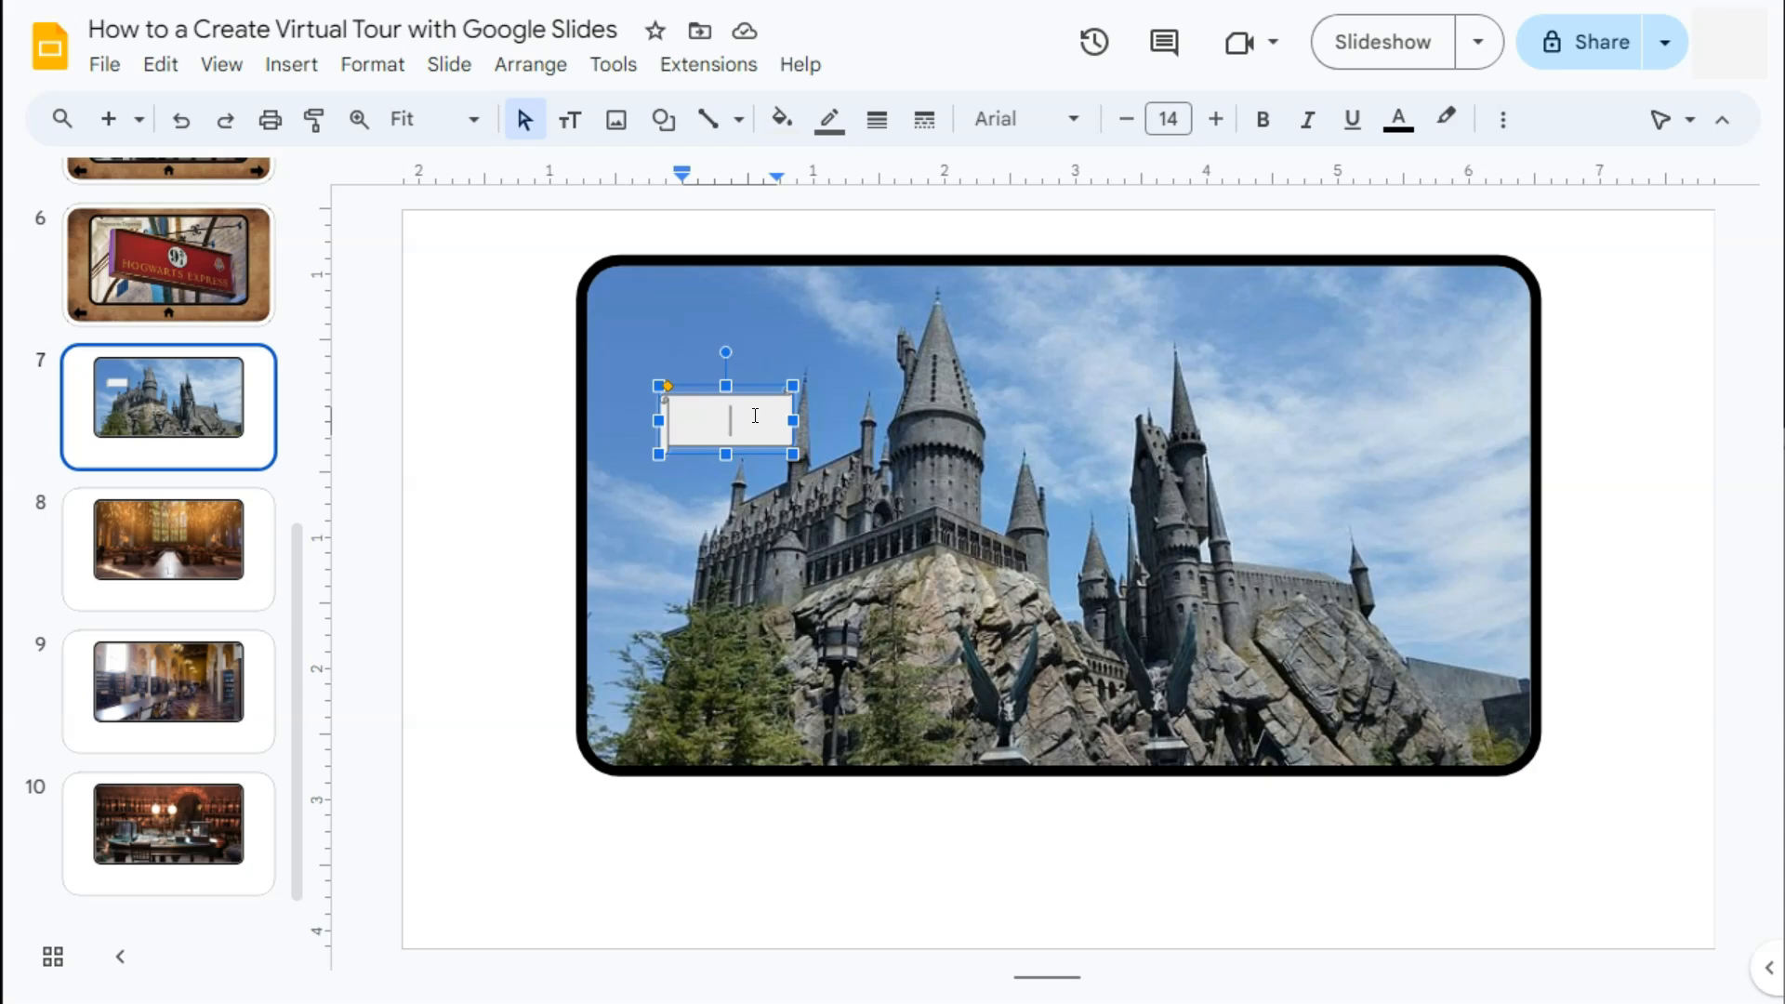
Label the scroll "Great Hall" and widen it to about 1.25 inches so the text fits on one line.
type("Great Hall")
left_click(800, 421)
left_click_drag(800, 421, 823, 420)
left_click(780, 542)
left_click(777, 441)
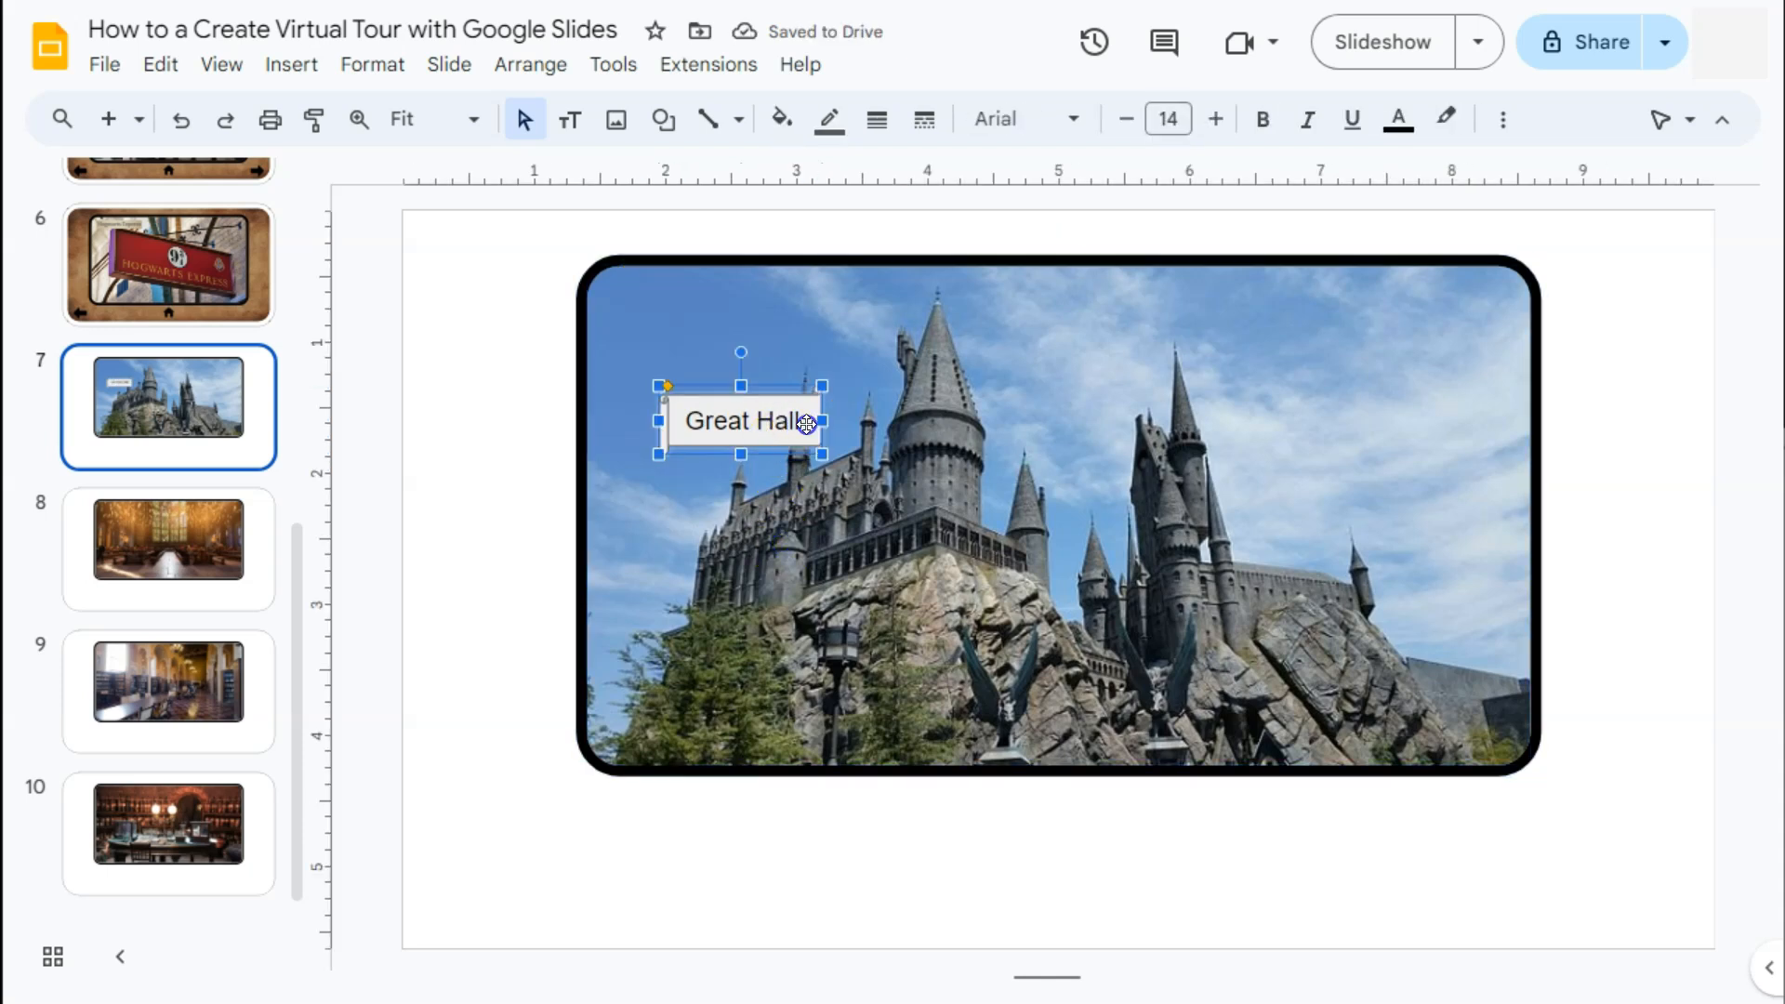
Set the "Great Hall" label's font to Bitter Normal and its text color to the dark gray theme color #595959.
left_click(1034, 119)
mouse_move(1255, 397)
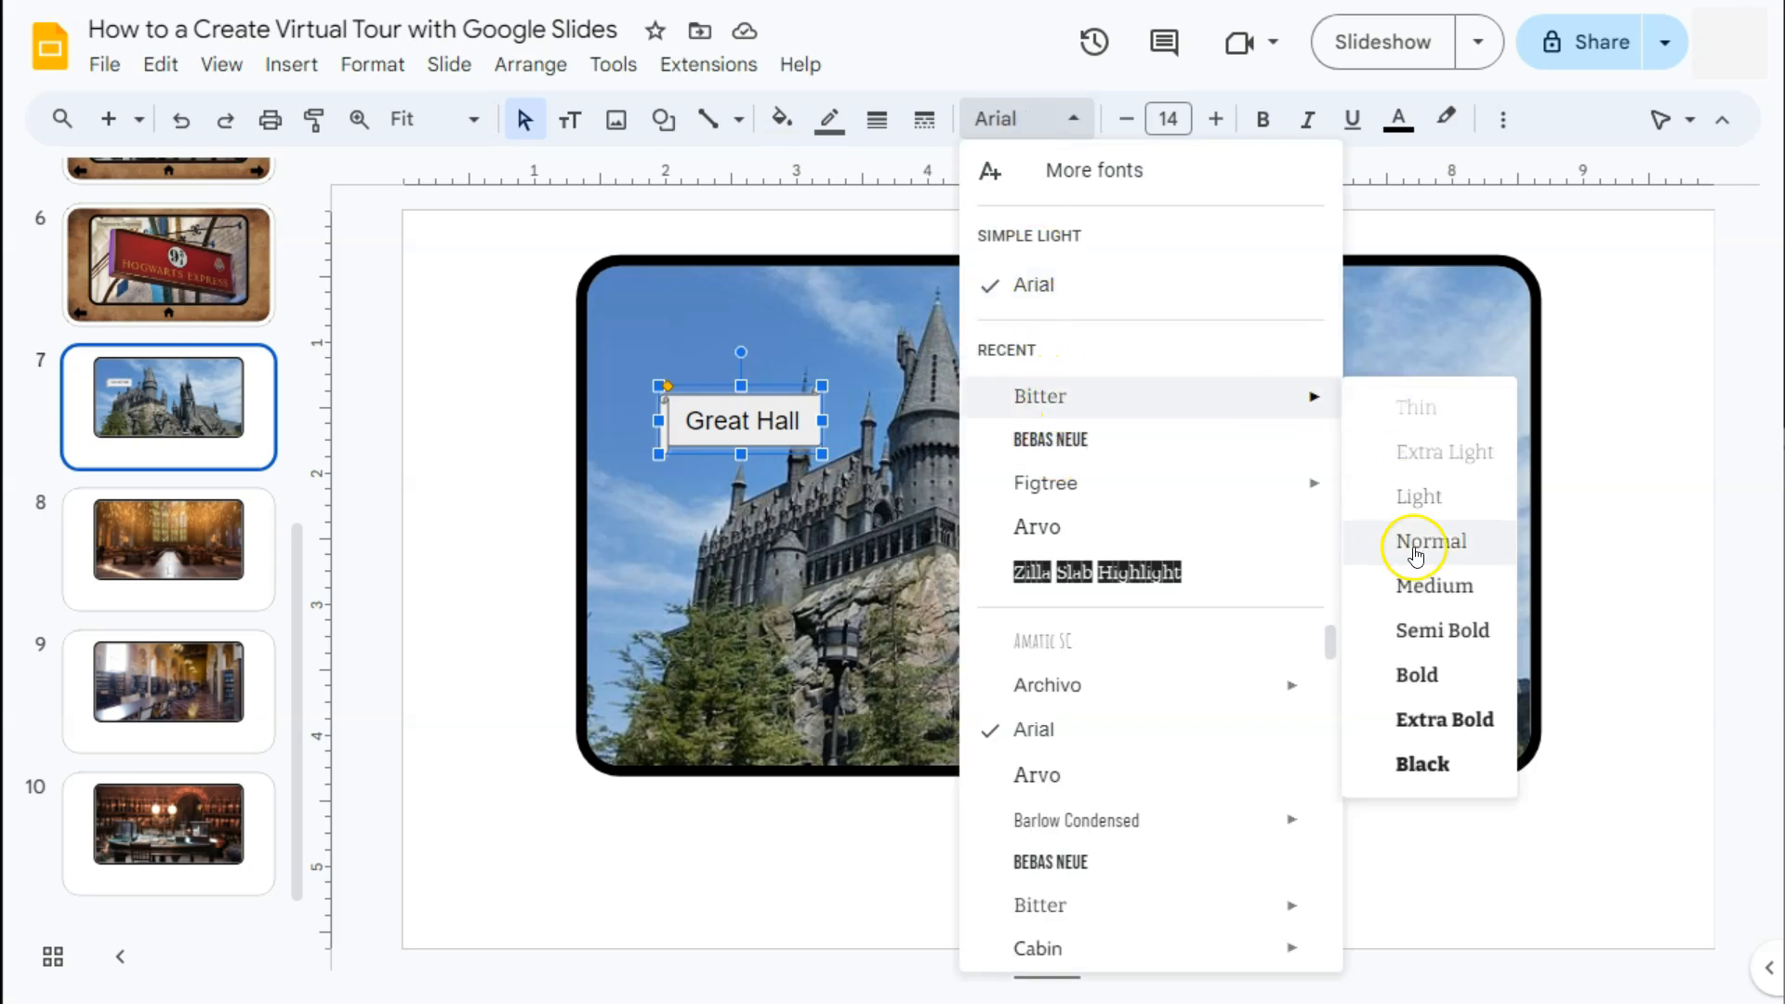
left_click(1394, 546)
left_click(1398, 119)
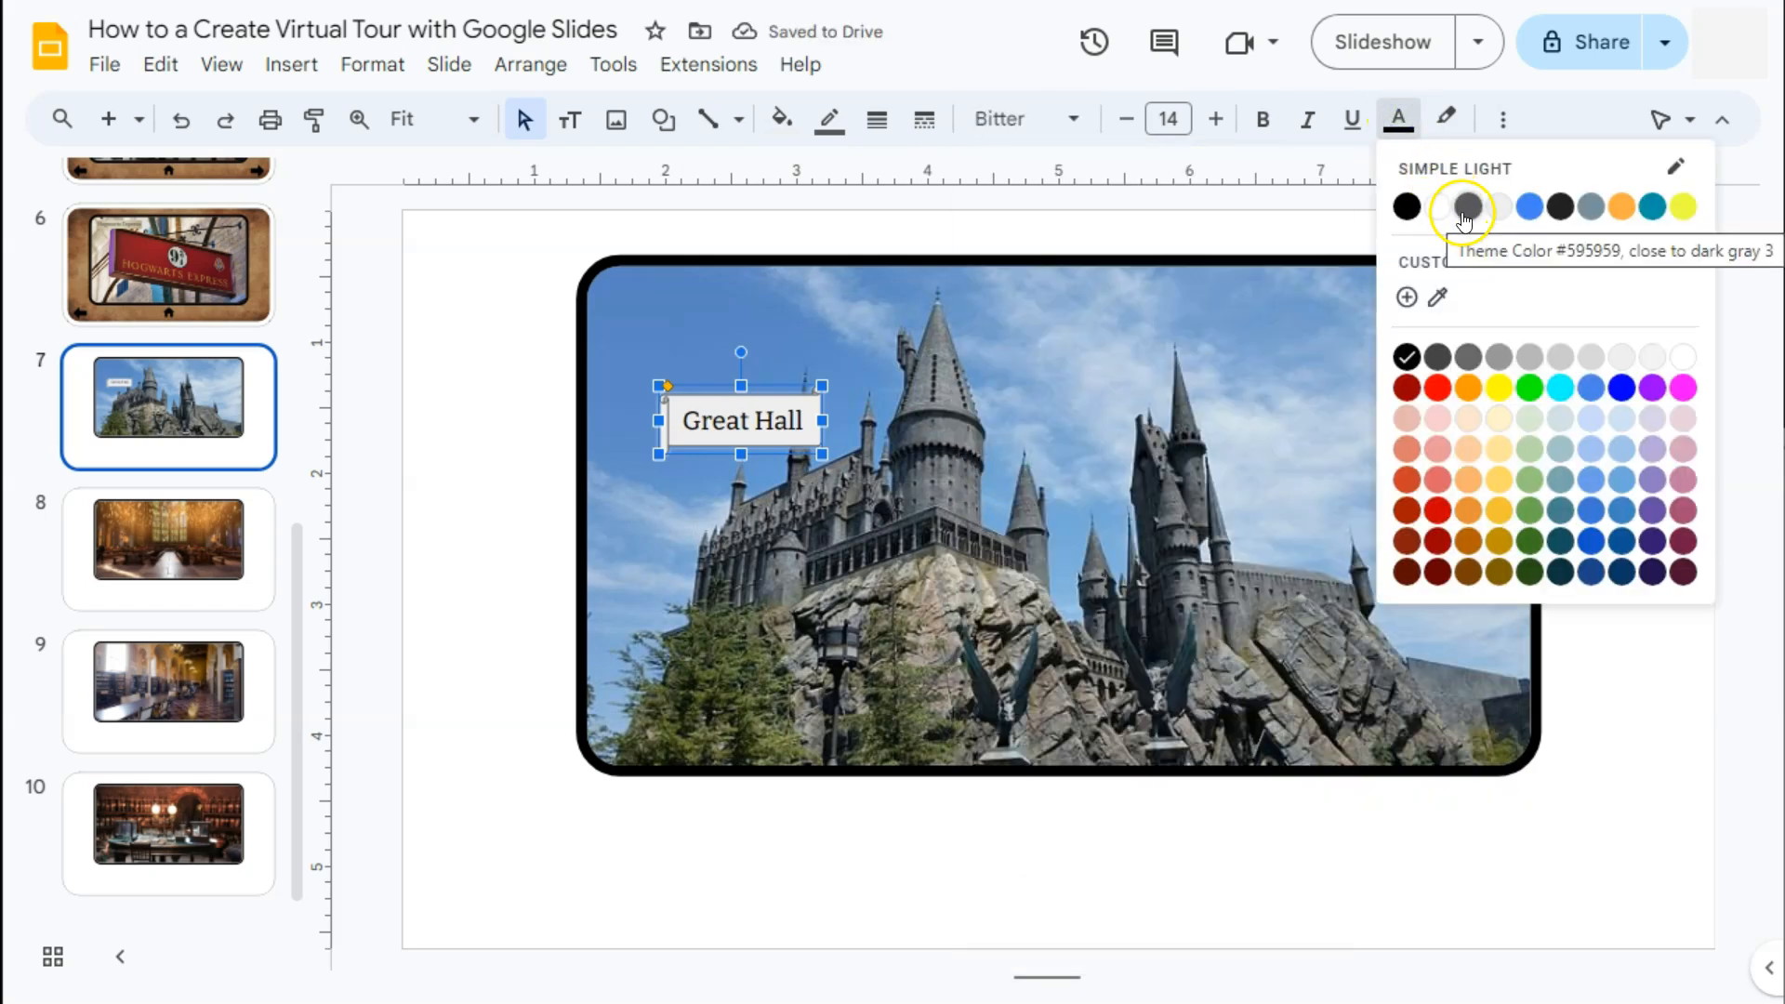
left_click(1468, 206)
left_click(530, 423)
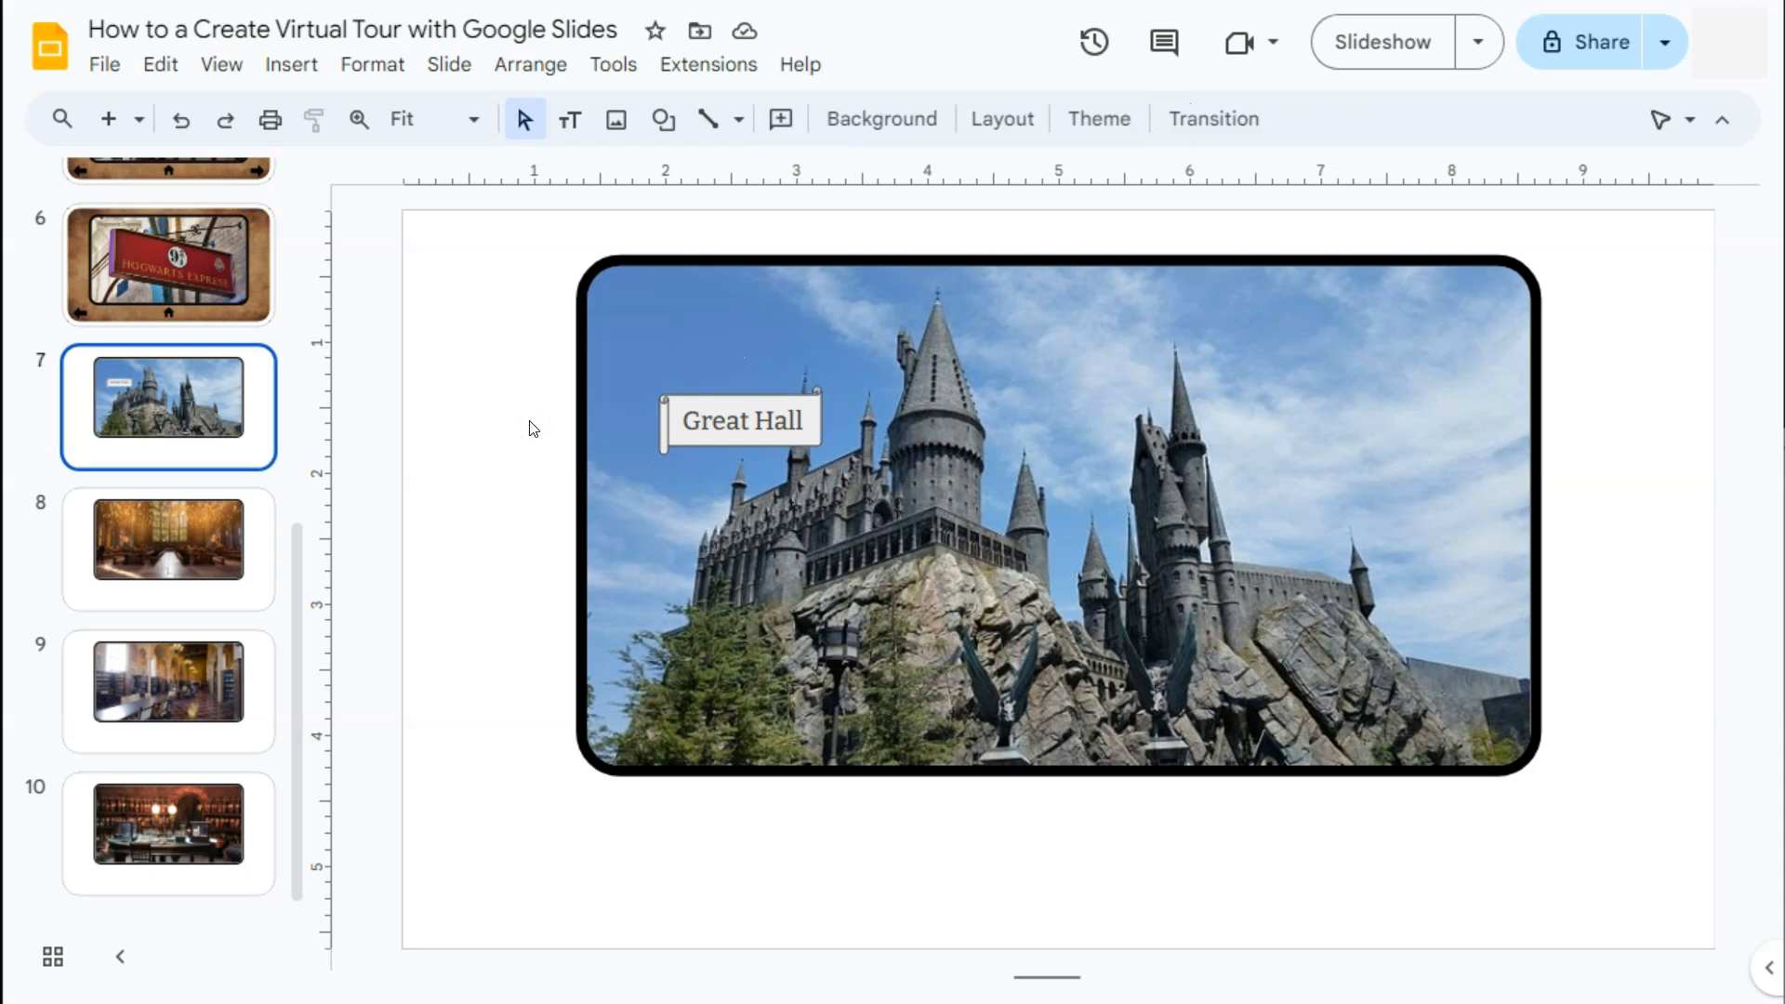
Give the "Great Hall" scroll a dark gray theme-color border and a pale orange fill.
left_click(814, 429)
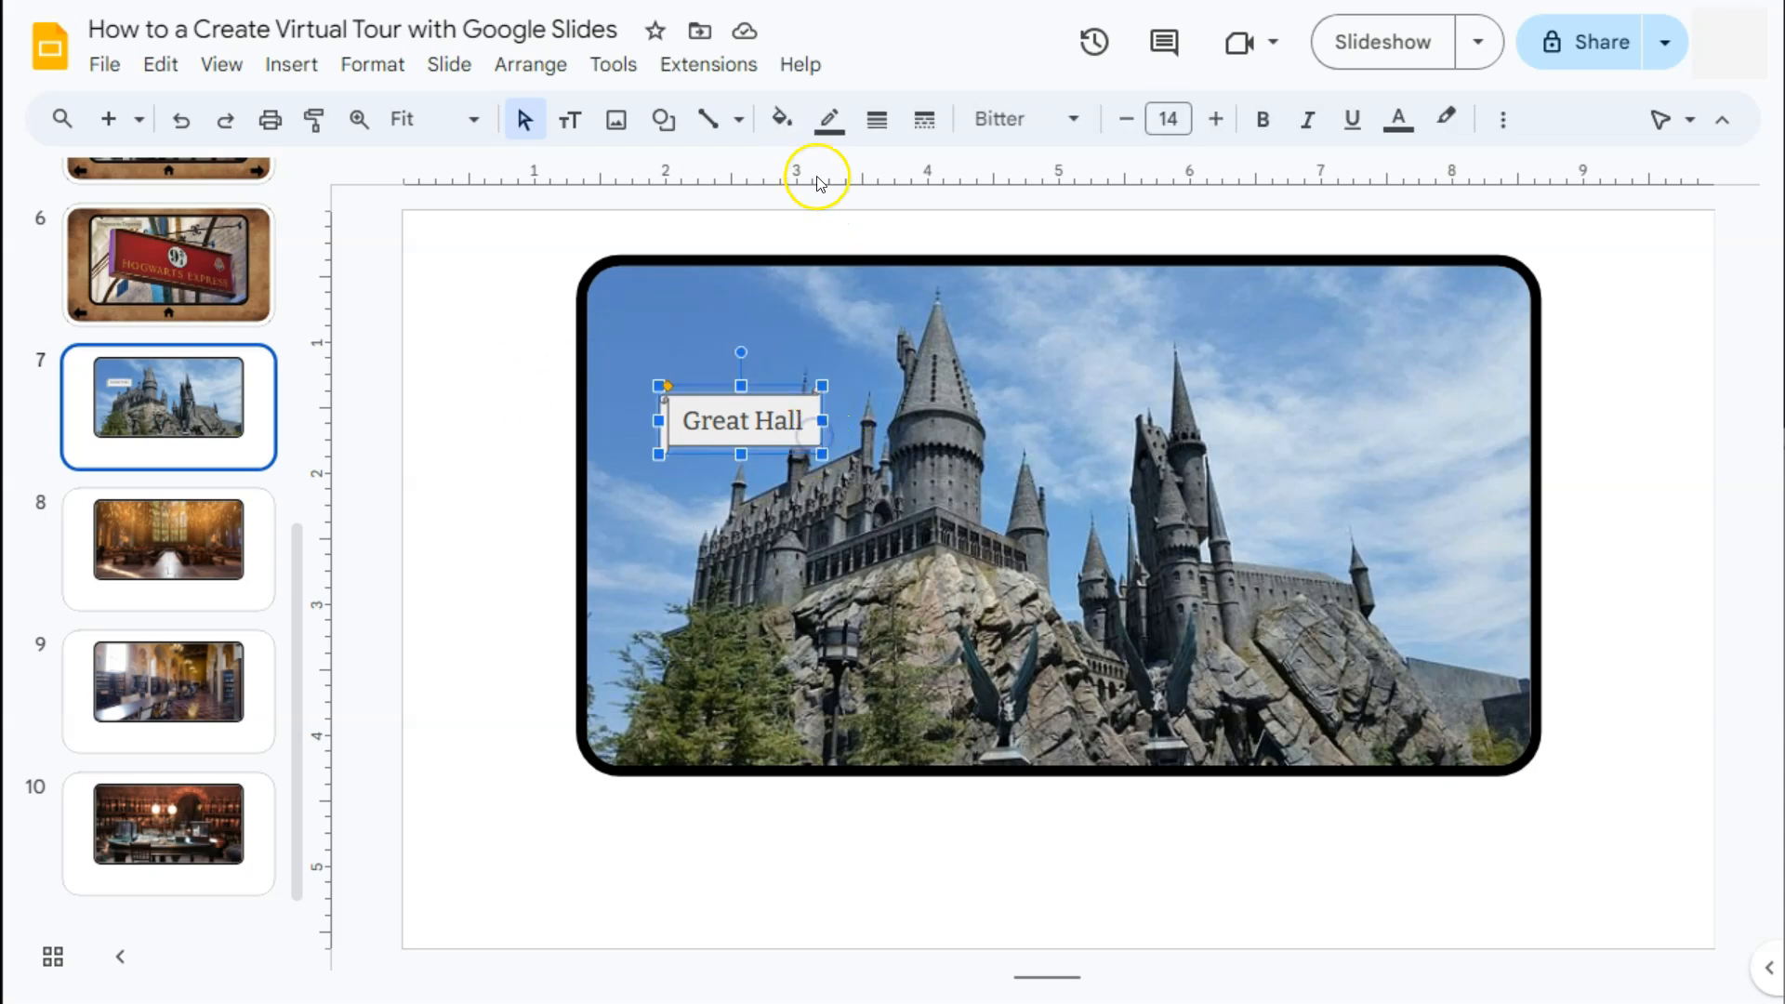
left_click(824, 121)
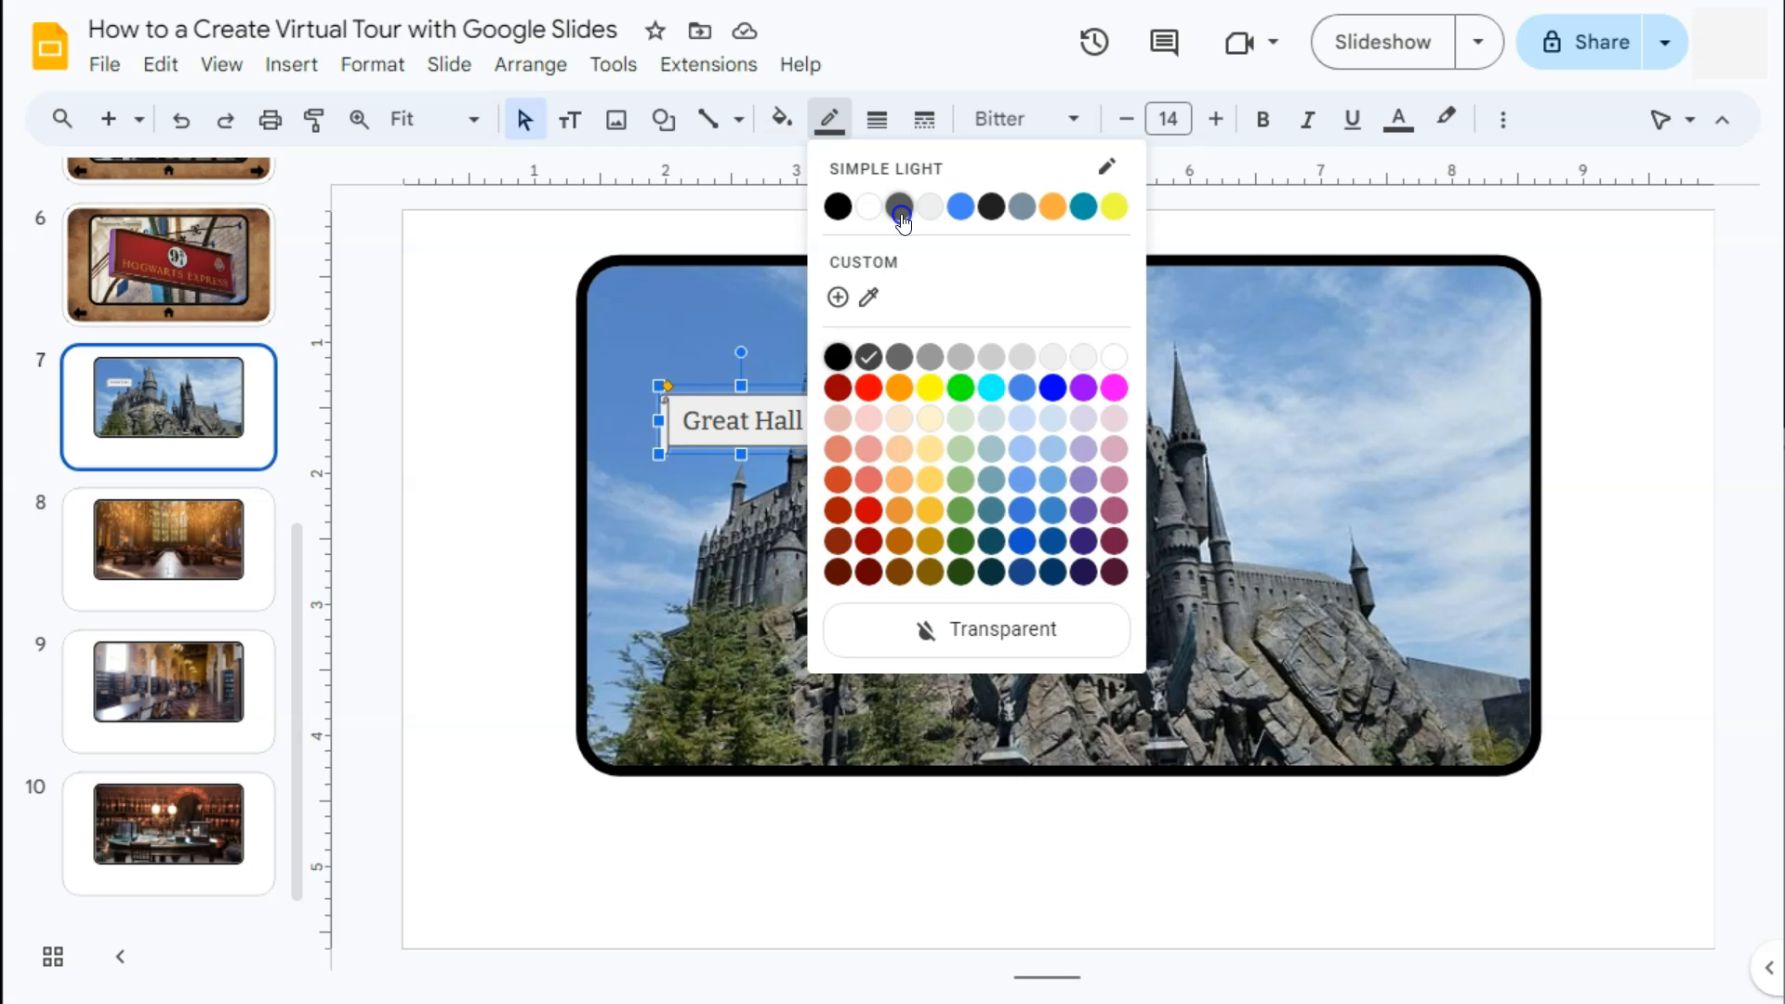
left_click(899, 206)
left_click(778, 121)
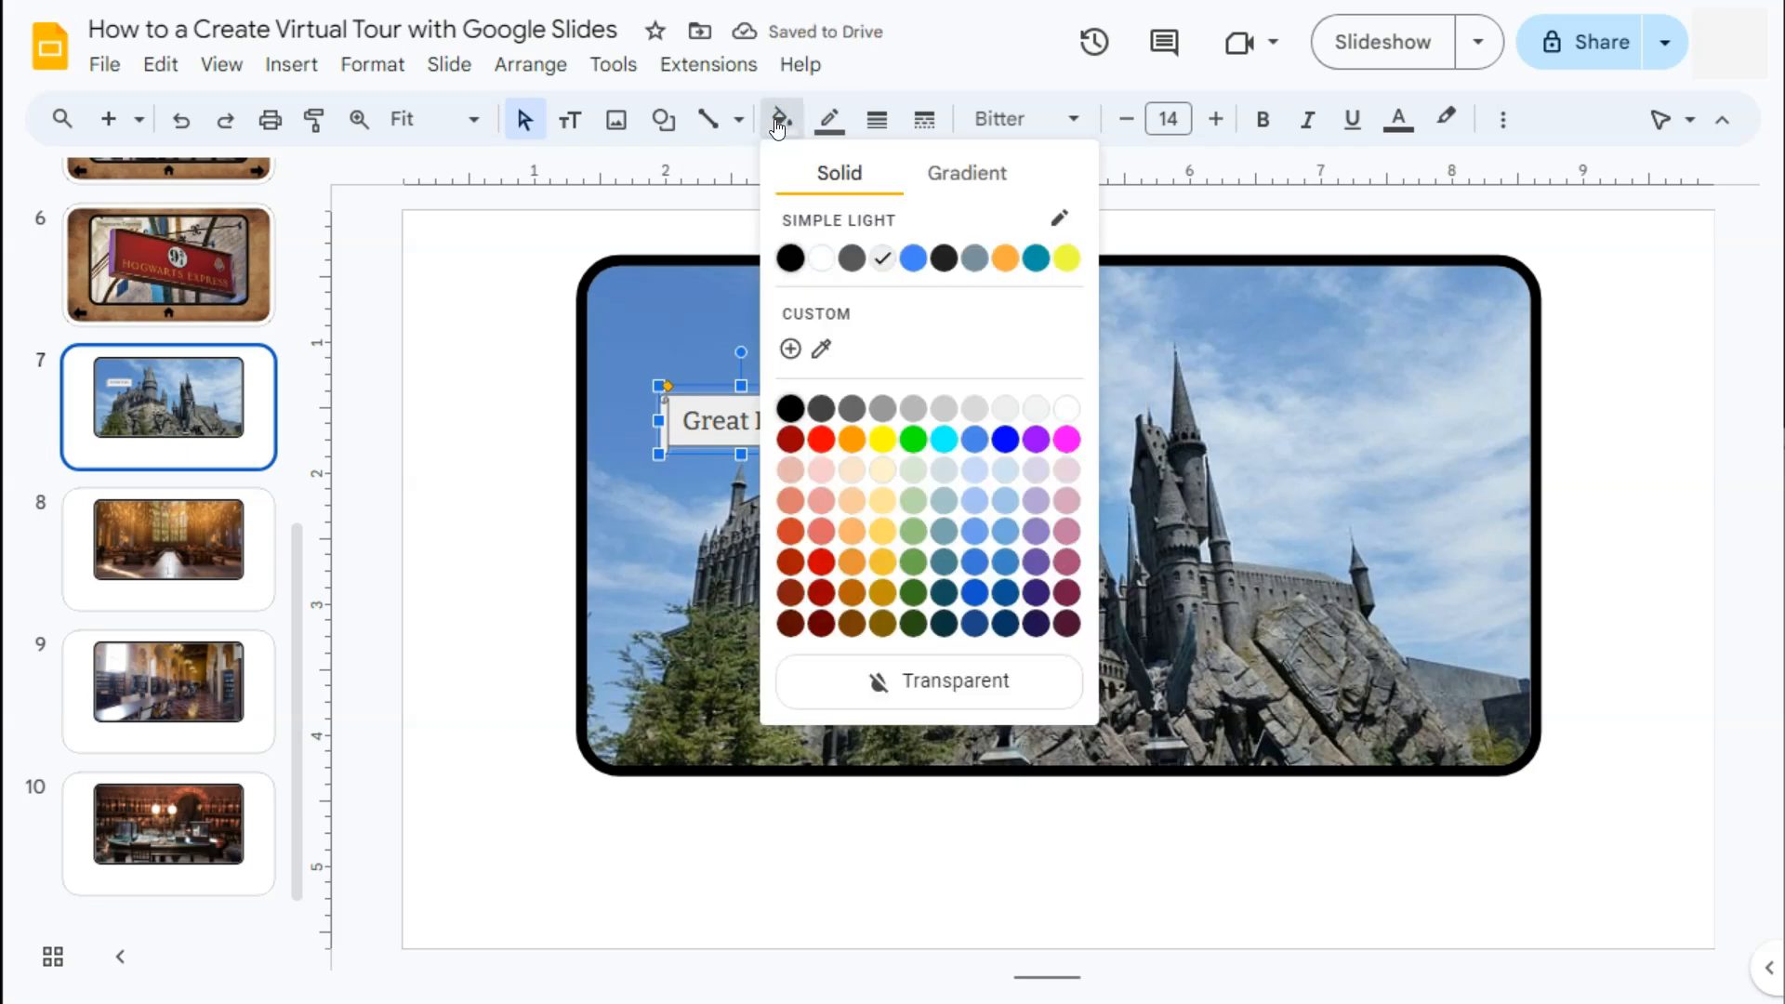
left_click(851, 471)
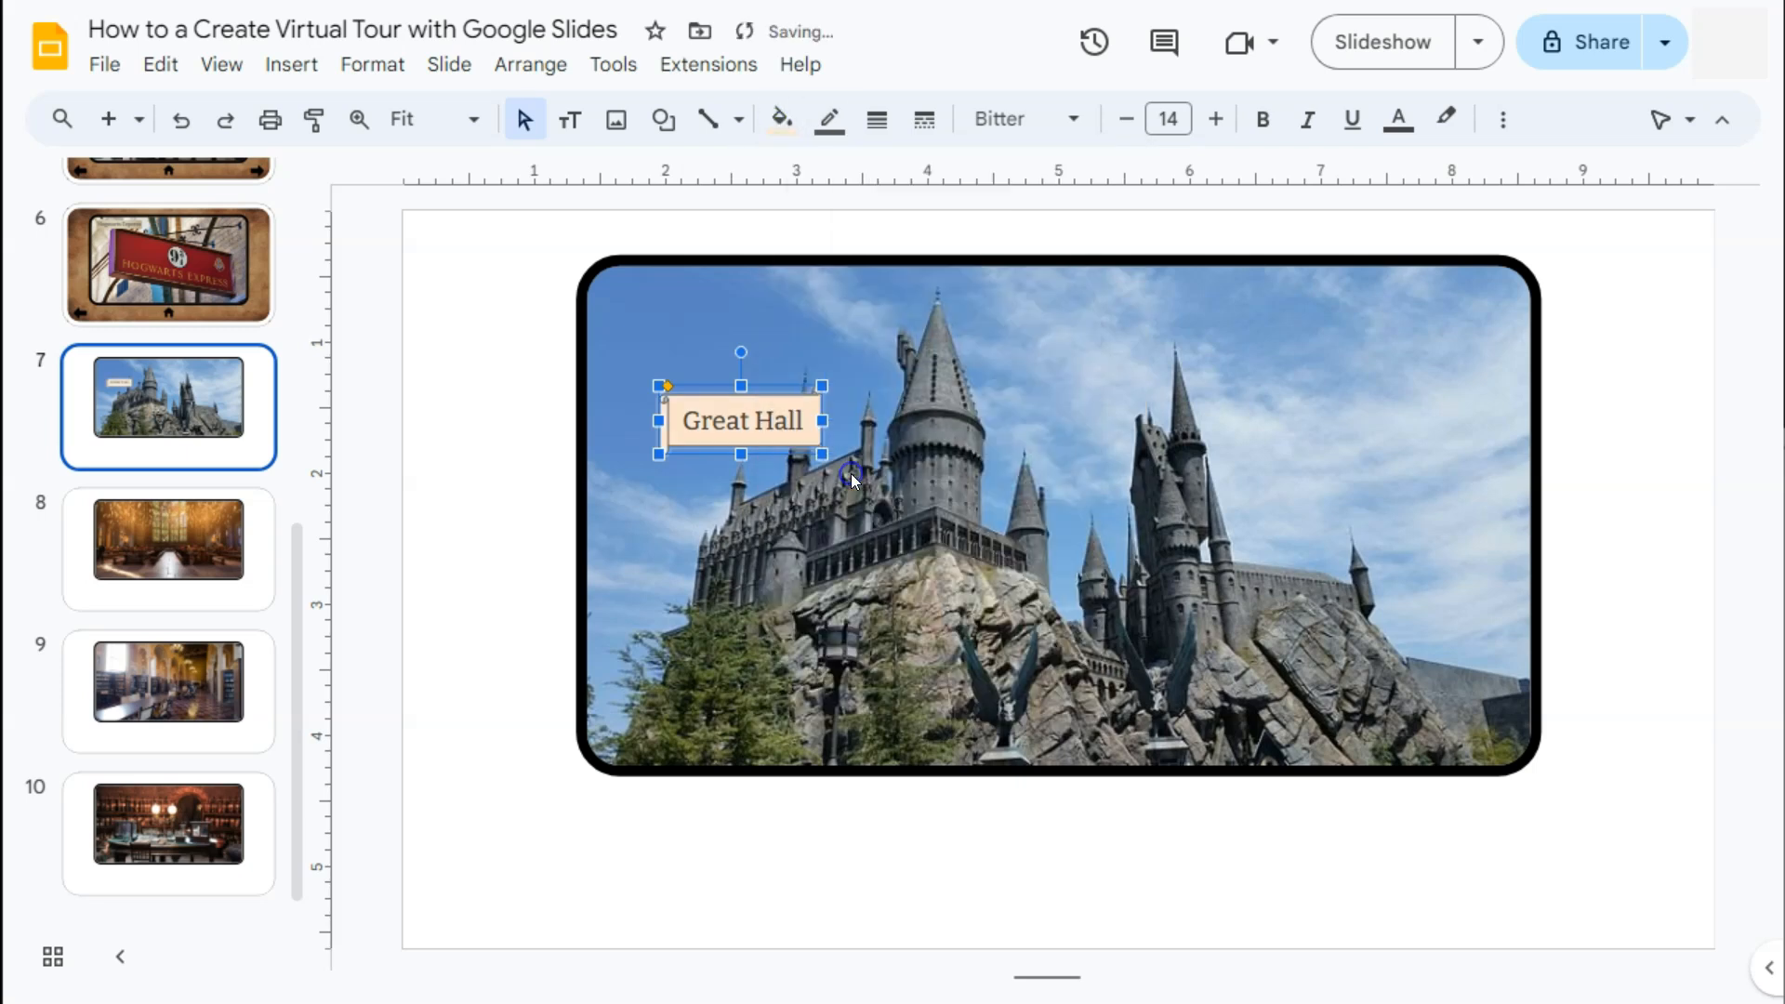